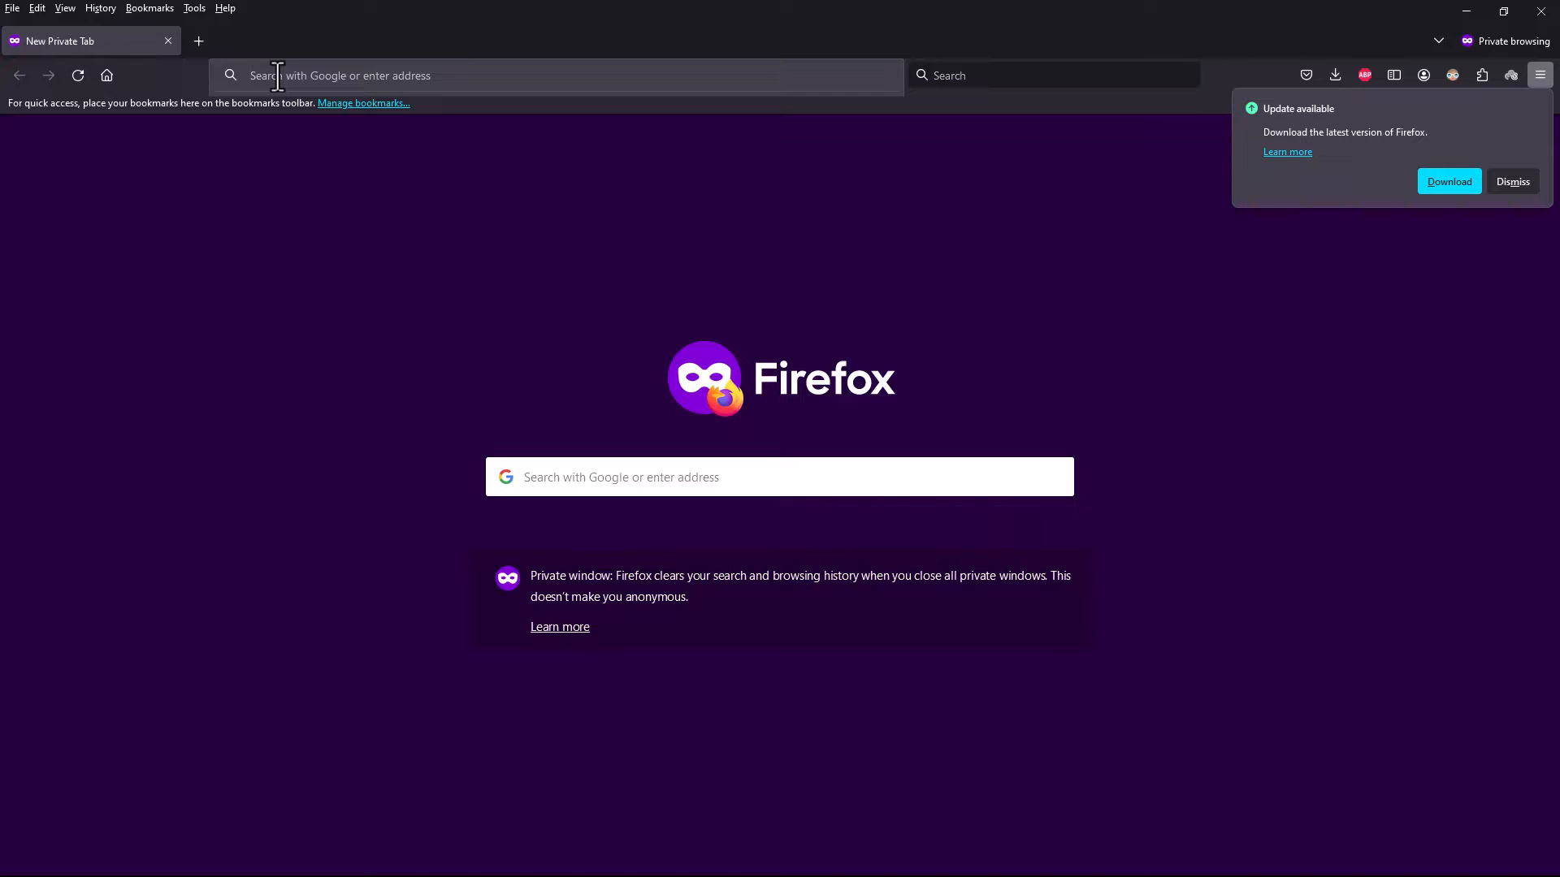
Search the web for "google earth" and launch the Explore Google Earth web version.
type("google earth")
key("Return")
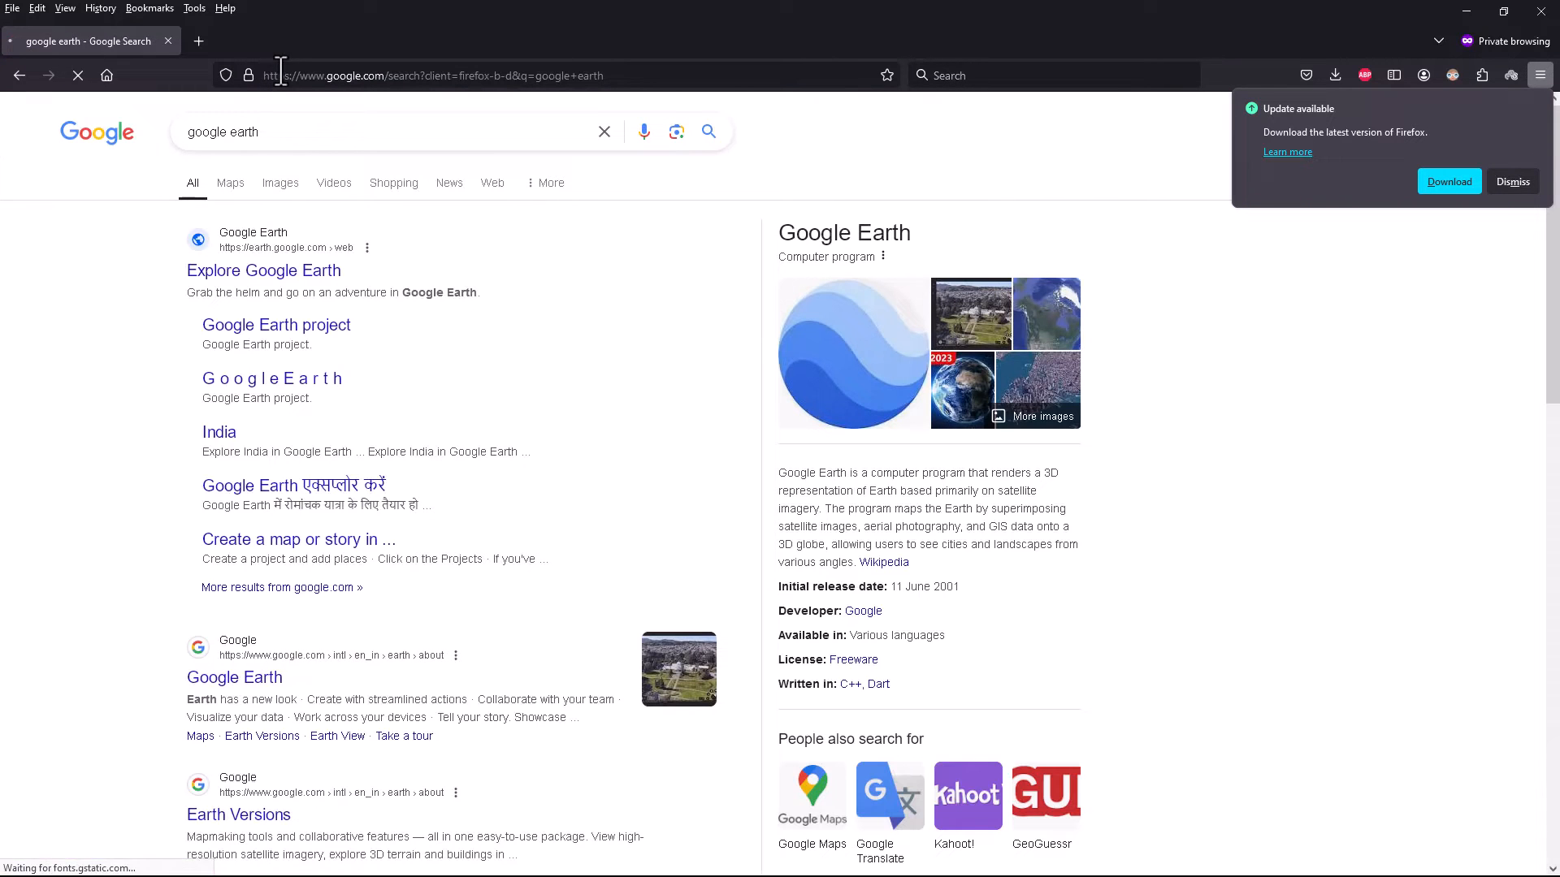
left_click(271, 276)
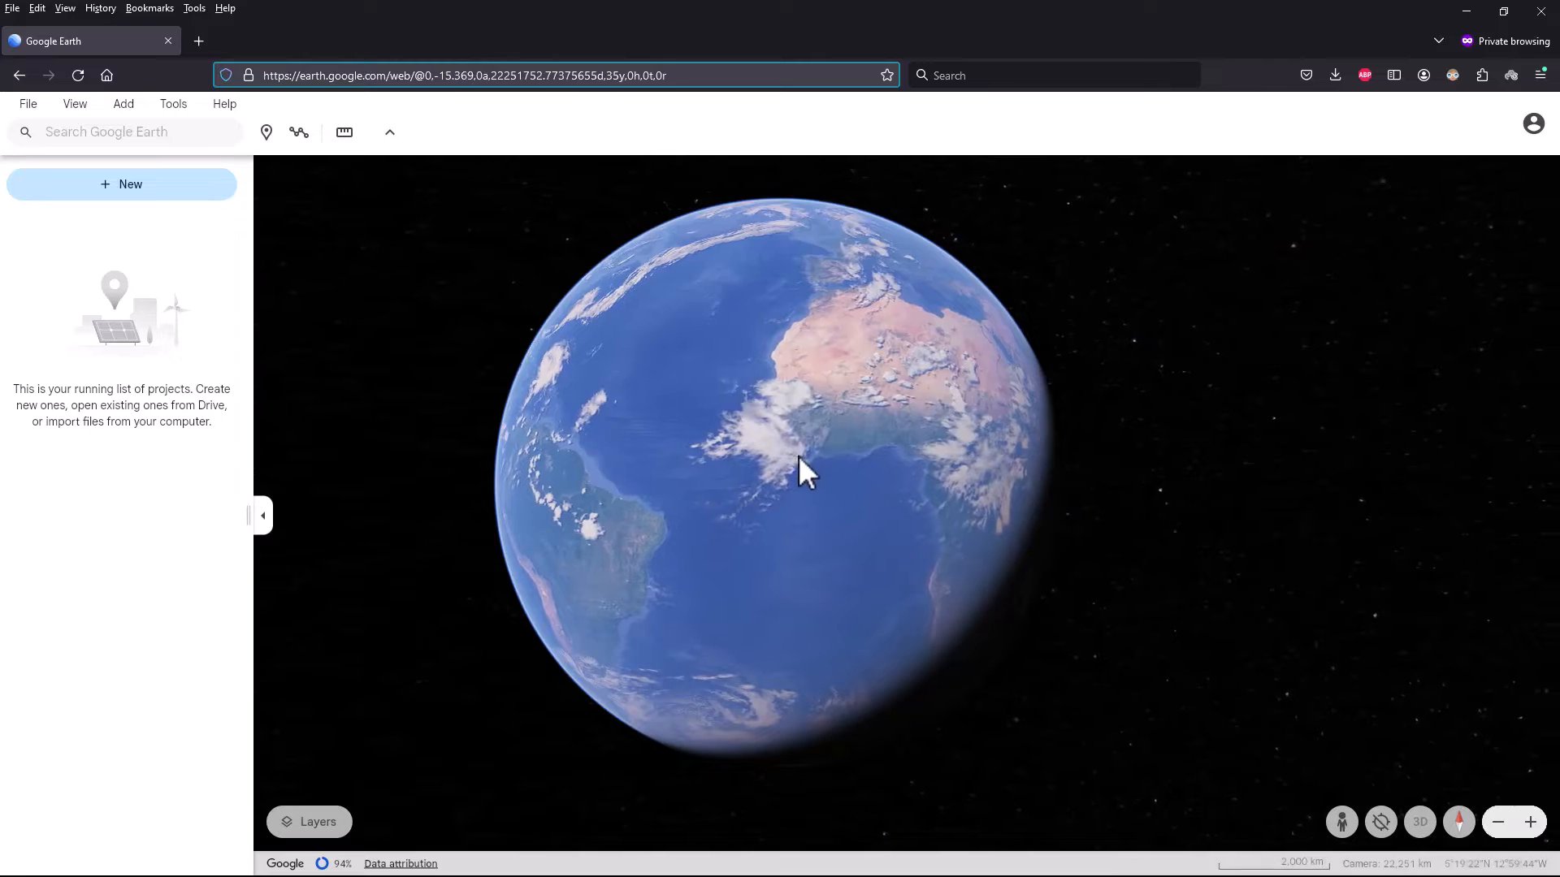
Rotate the globe to India and zoom in on the city of Sagar until its built-up area and lake are recognisable.
left_click_drag(797, 455, 544, 439)
left_click_drag(726, 449, 588, 559)
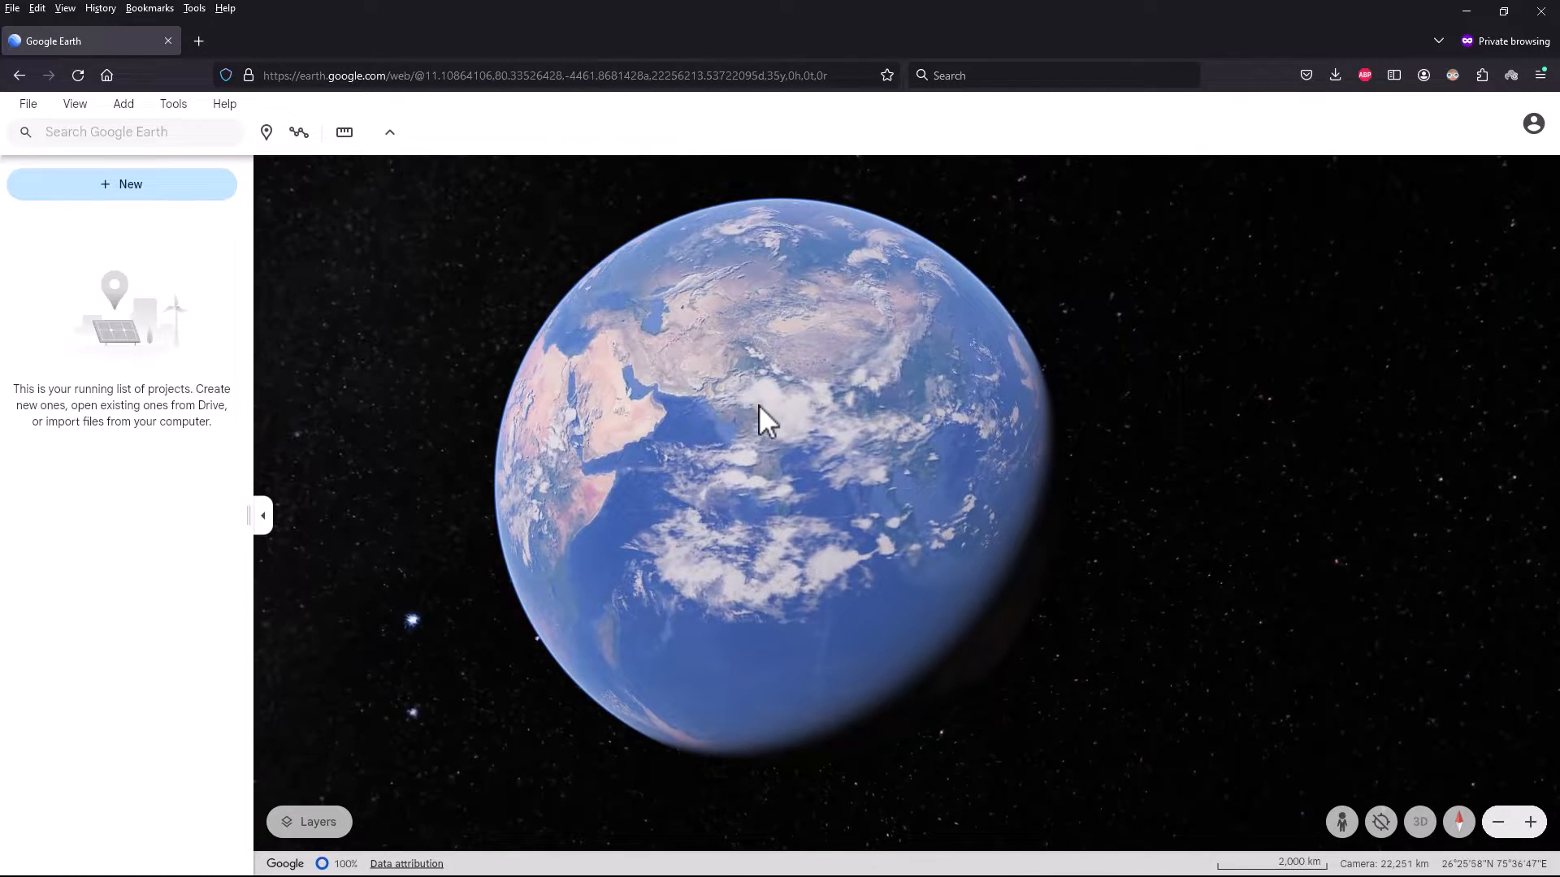
scroll(763, 407, "up", 5)
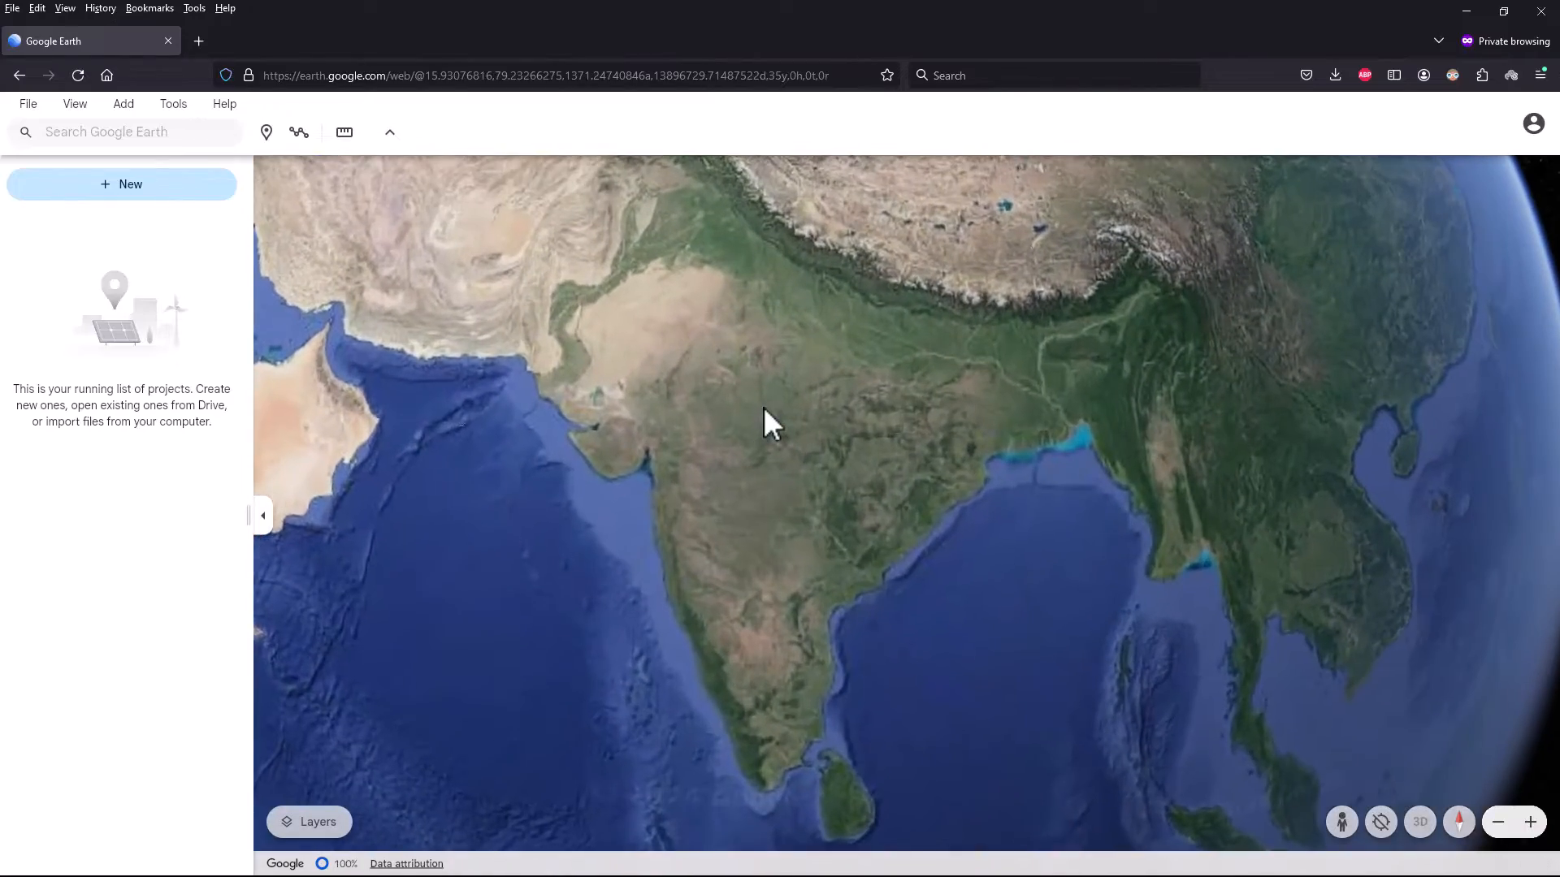
scroll(763, 407, "up", 3)
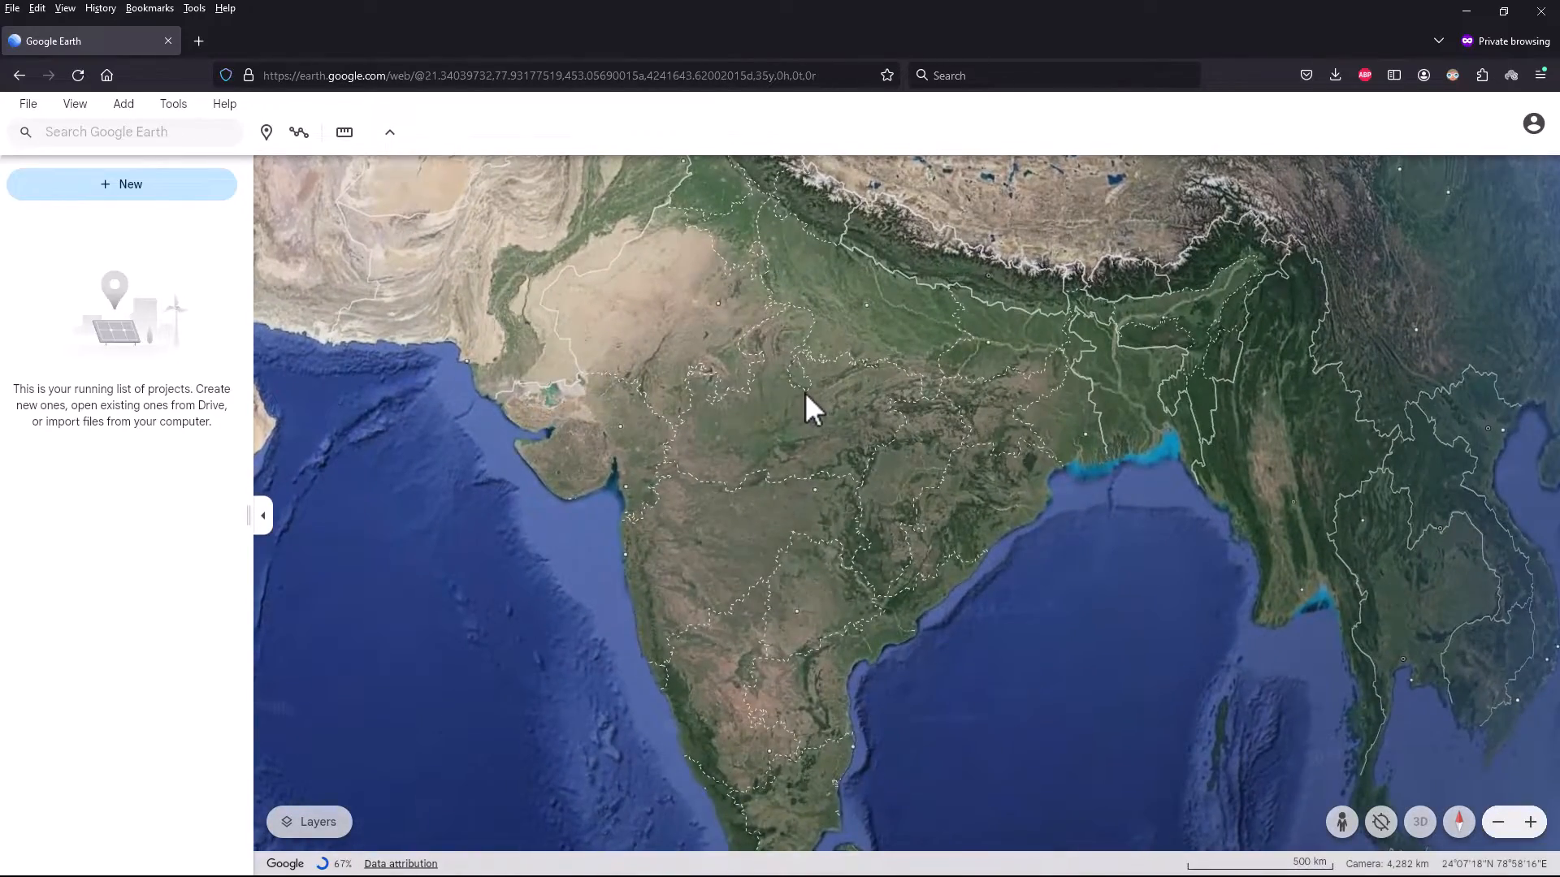
scroll(812, 407, "up", 4)
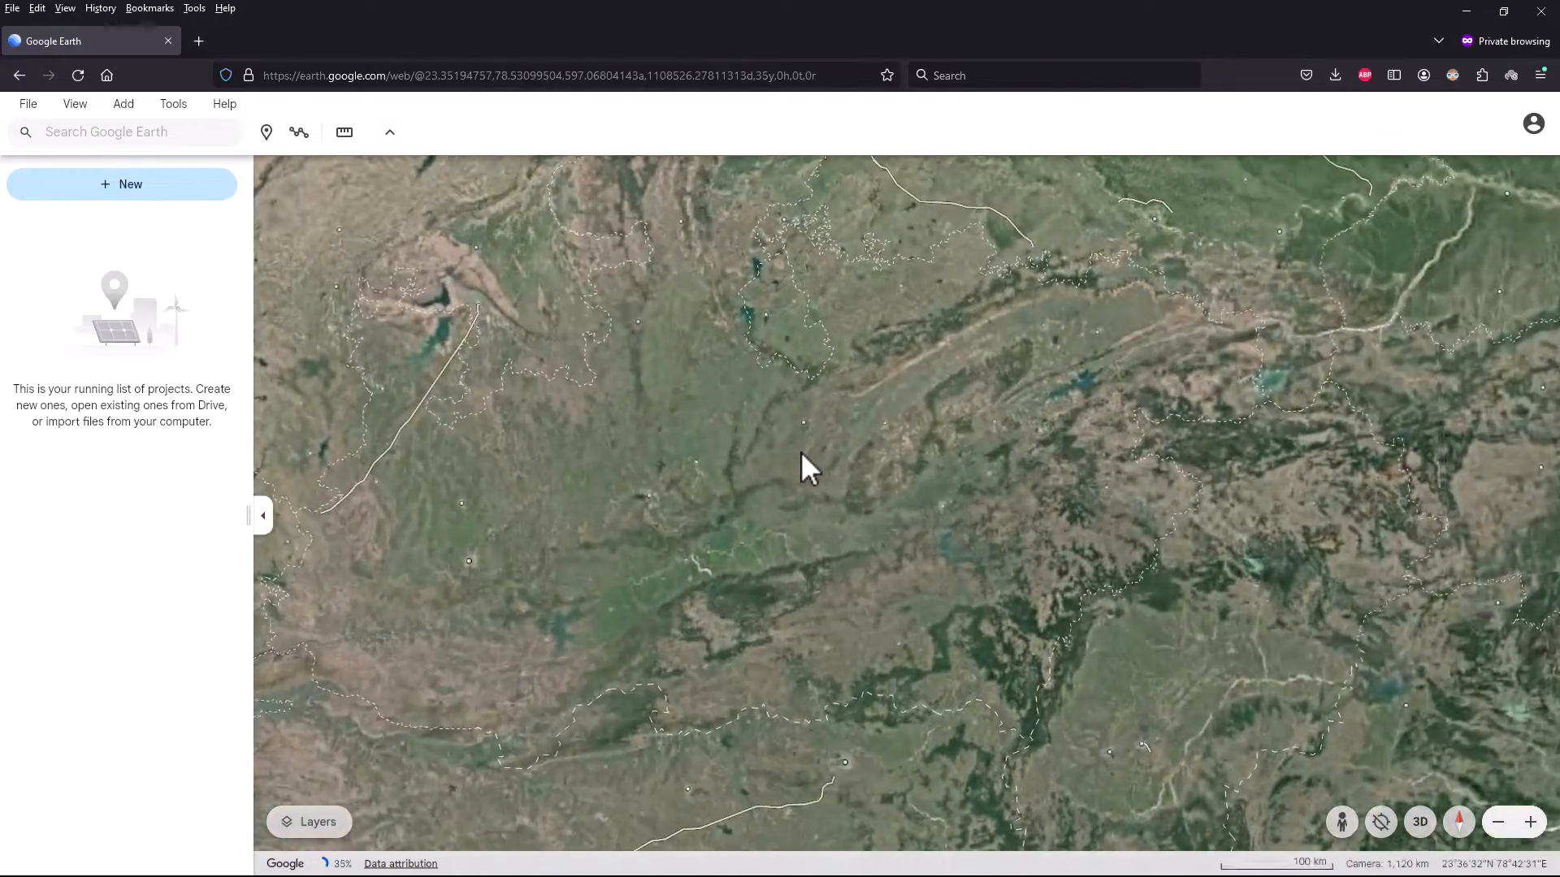
scroll(801, 467, "up", 3)
scroll(819, 396, "up", 2)
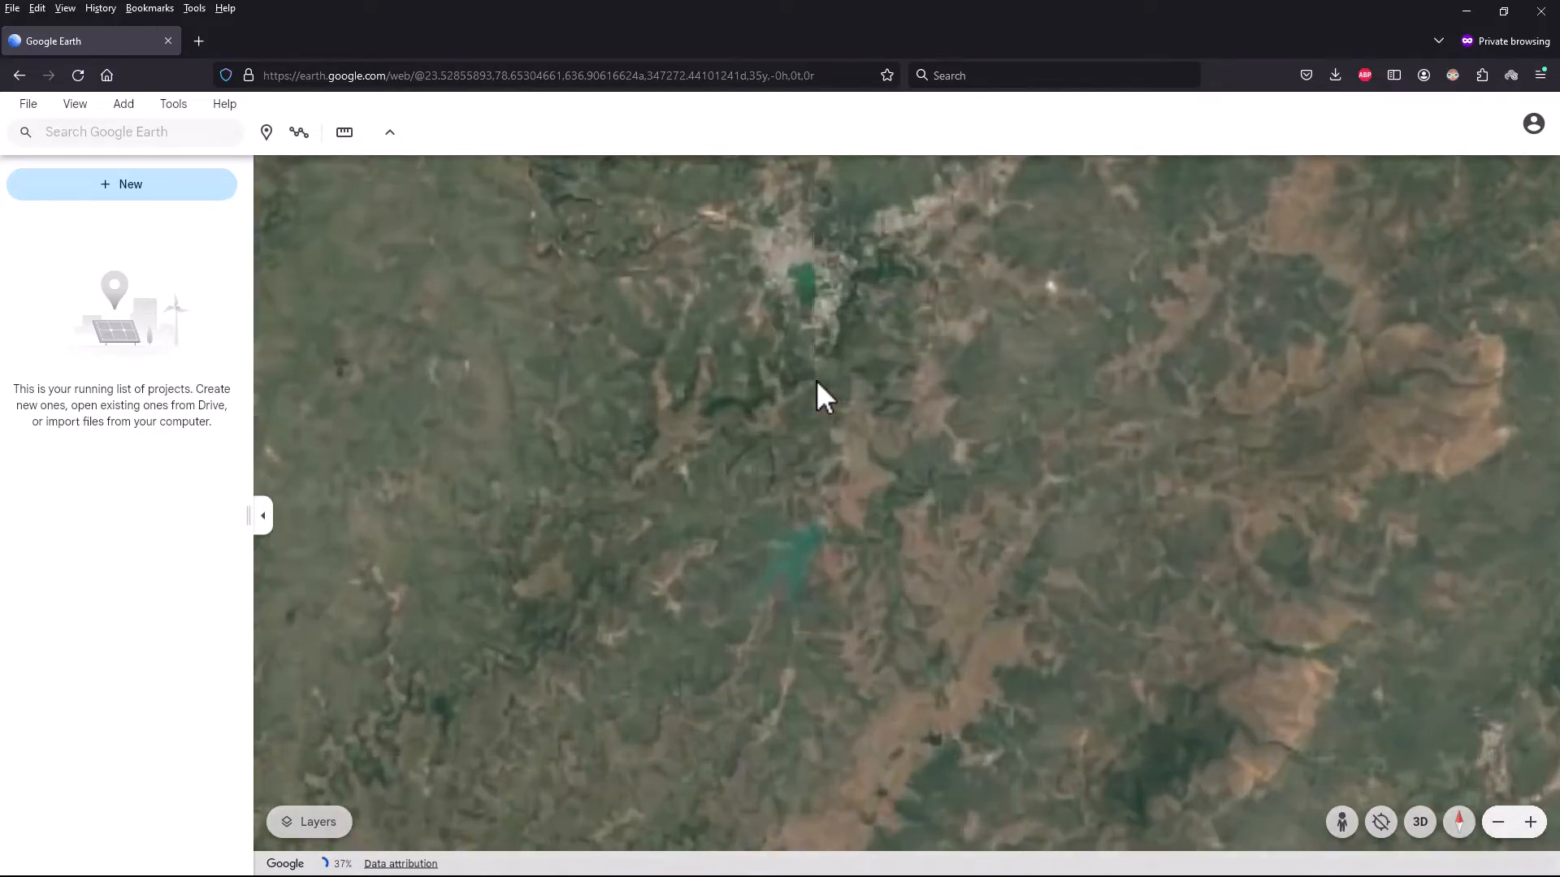
scroll(818, 365, "up", 5)
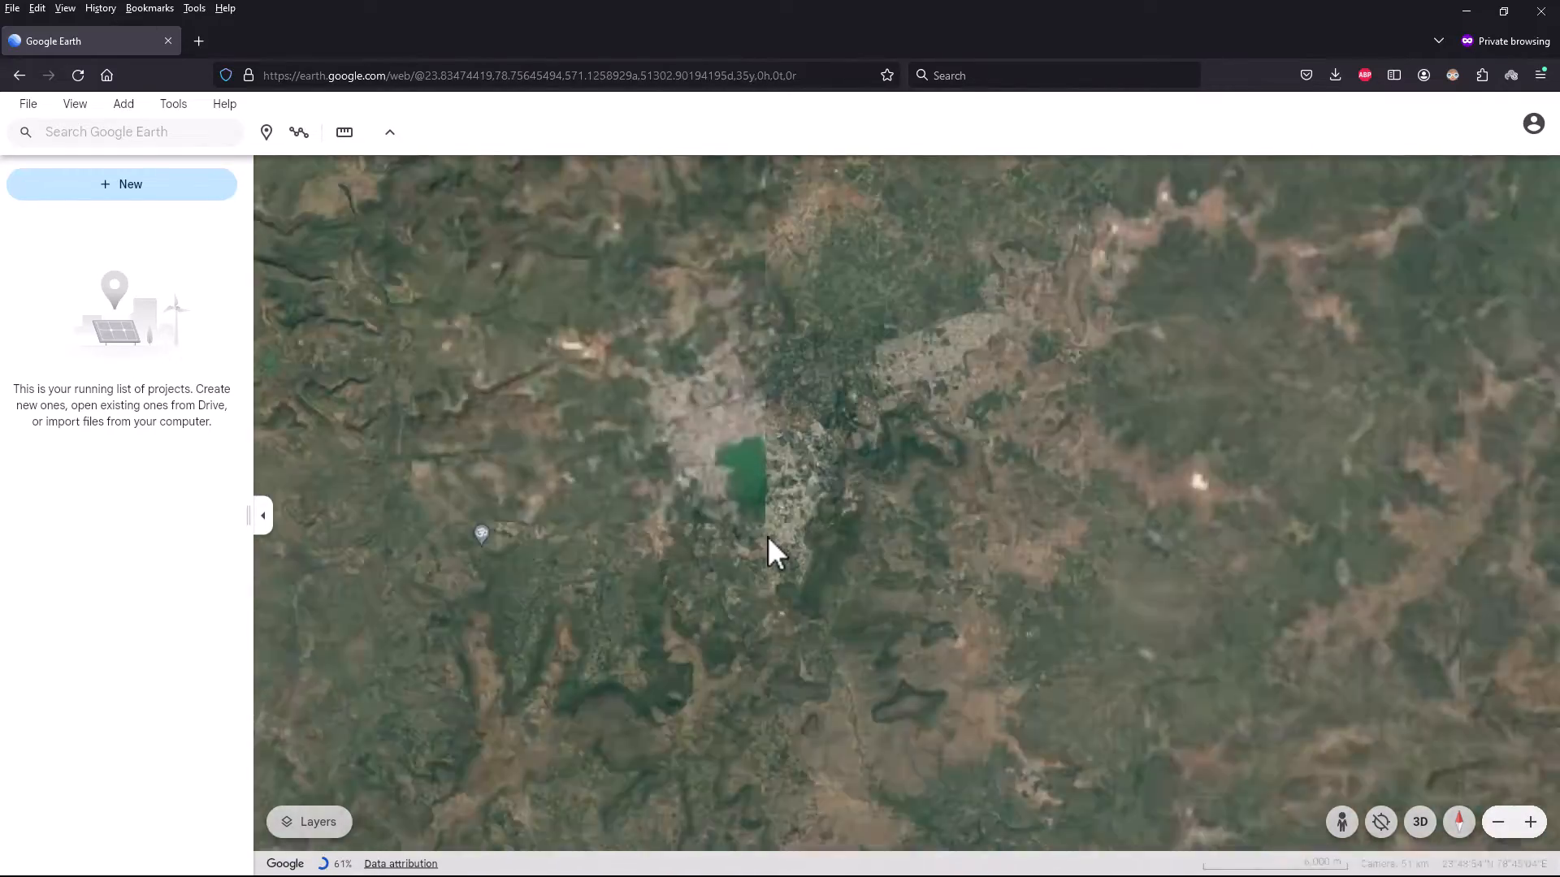
scroll(767, 535, "up", 3)
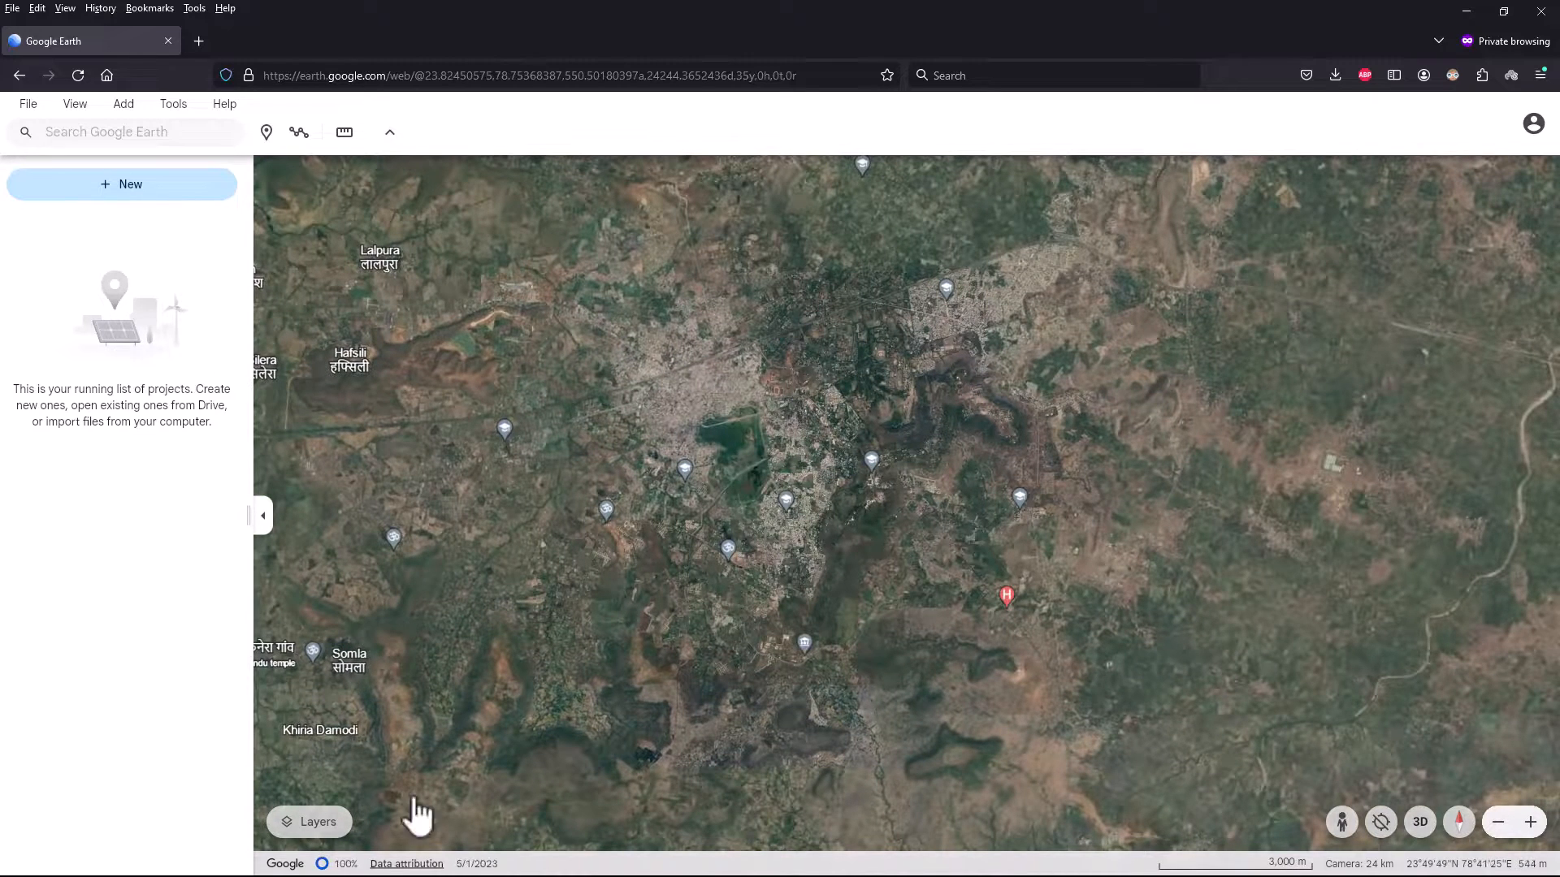
Change the map layer style to Everything to show all borders, labels, places, roads, transit, landmarks and water.
left_click(307, 824)
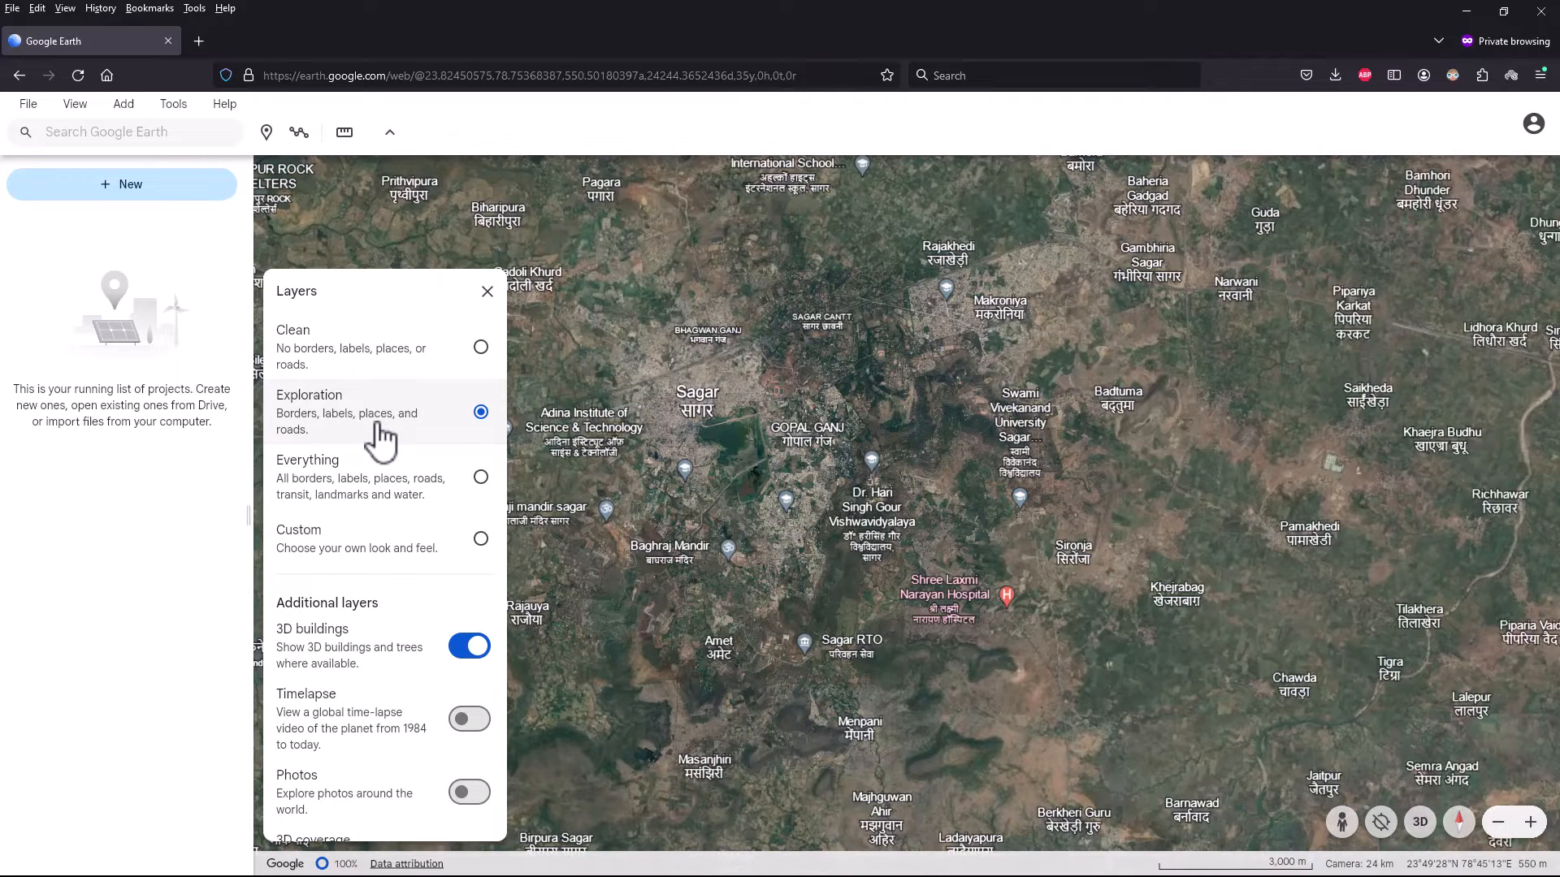
left_click(481, 478)
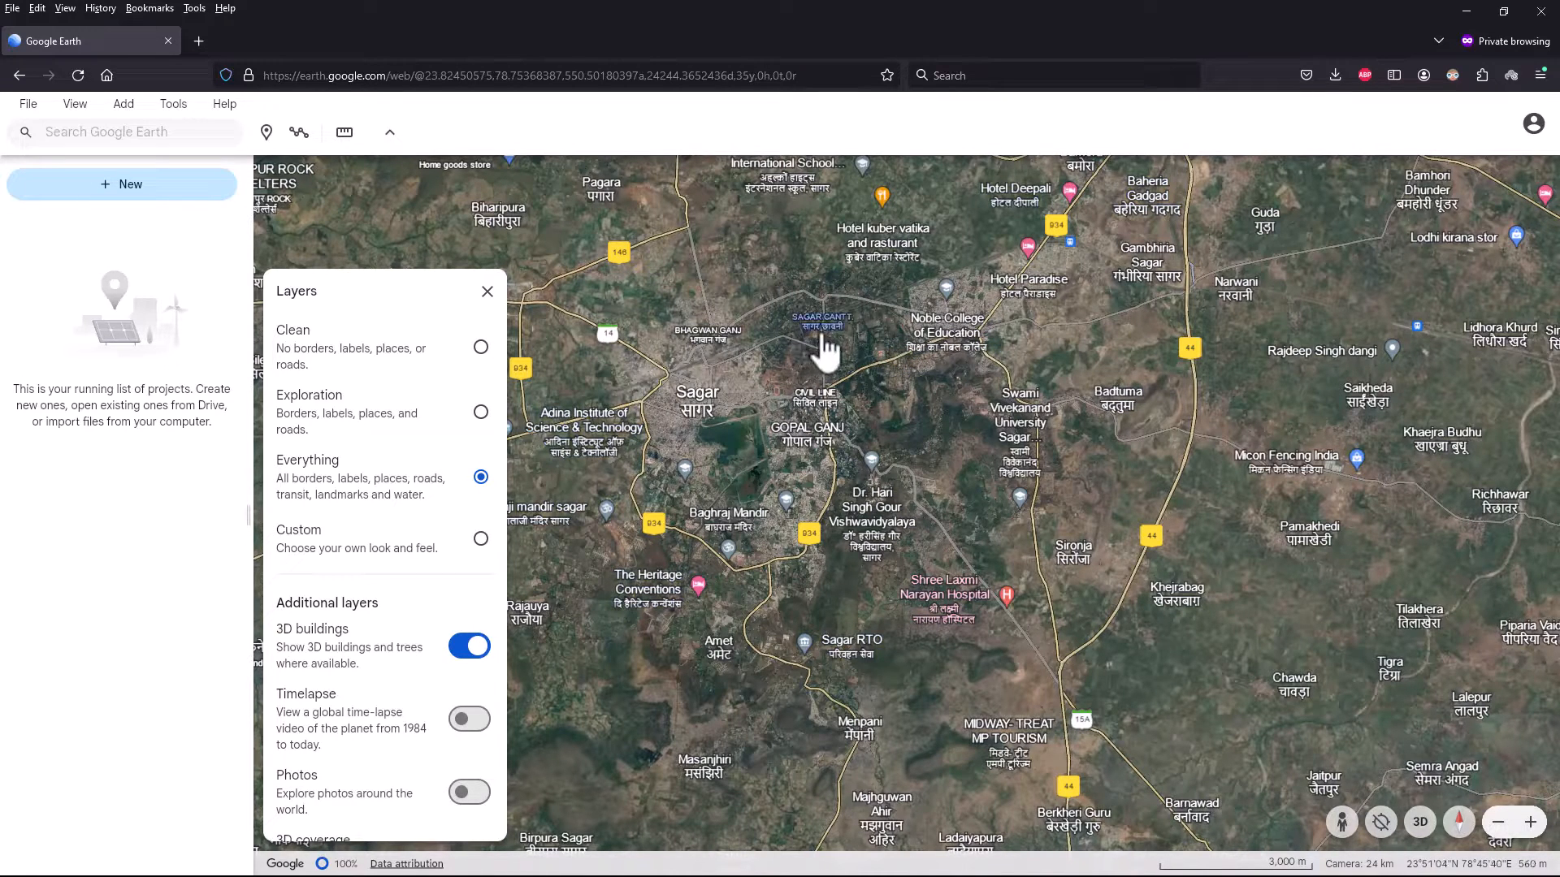
Survey the road network of Sagar, from the cantonment and Military Hospital area to the neighbourhoods around Saugor railway station.
scroll(825, 349, "up", 5)
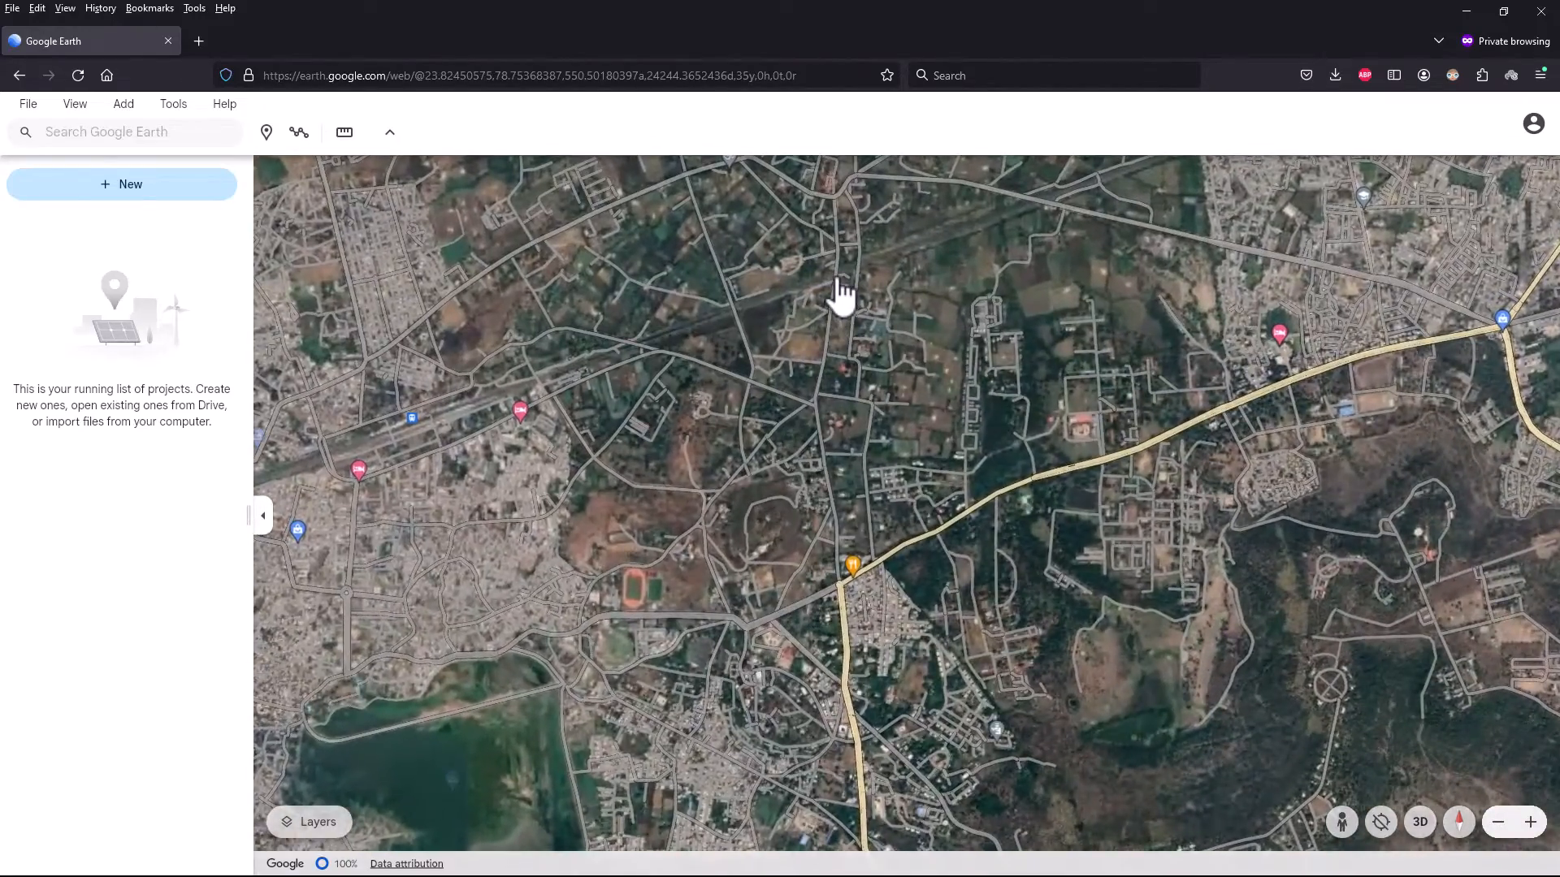
left_click_drag(835, 303, 731, 557)
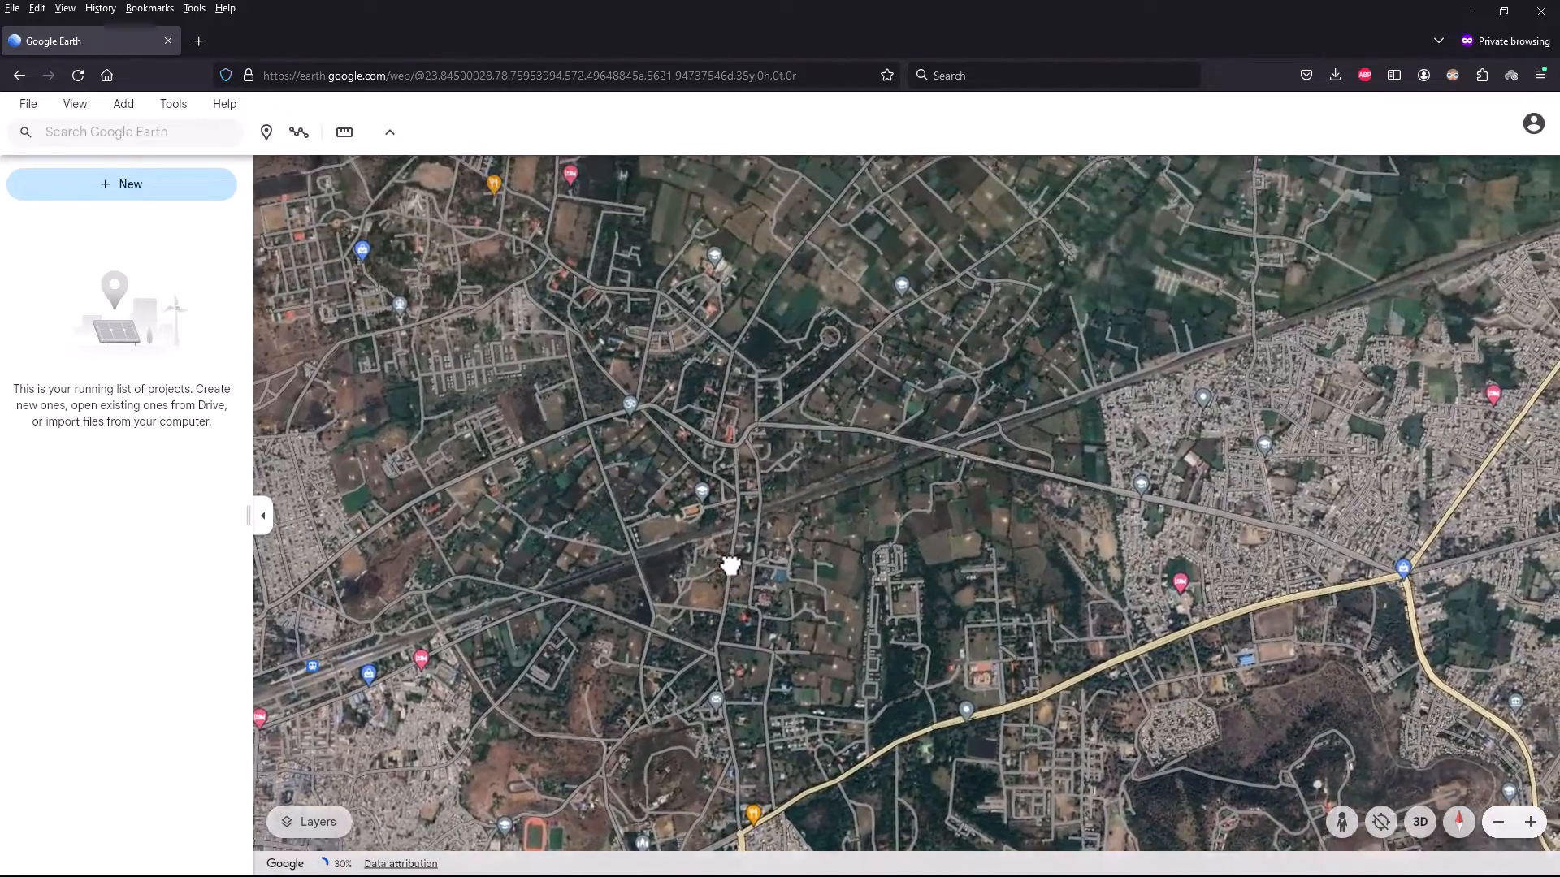
scroll(766, 411, "down", 3)
scroll(763, 398, "down", 2)
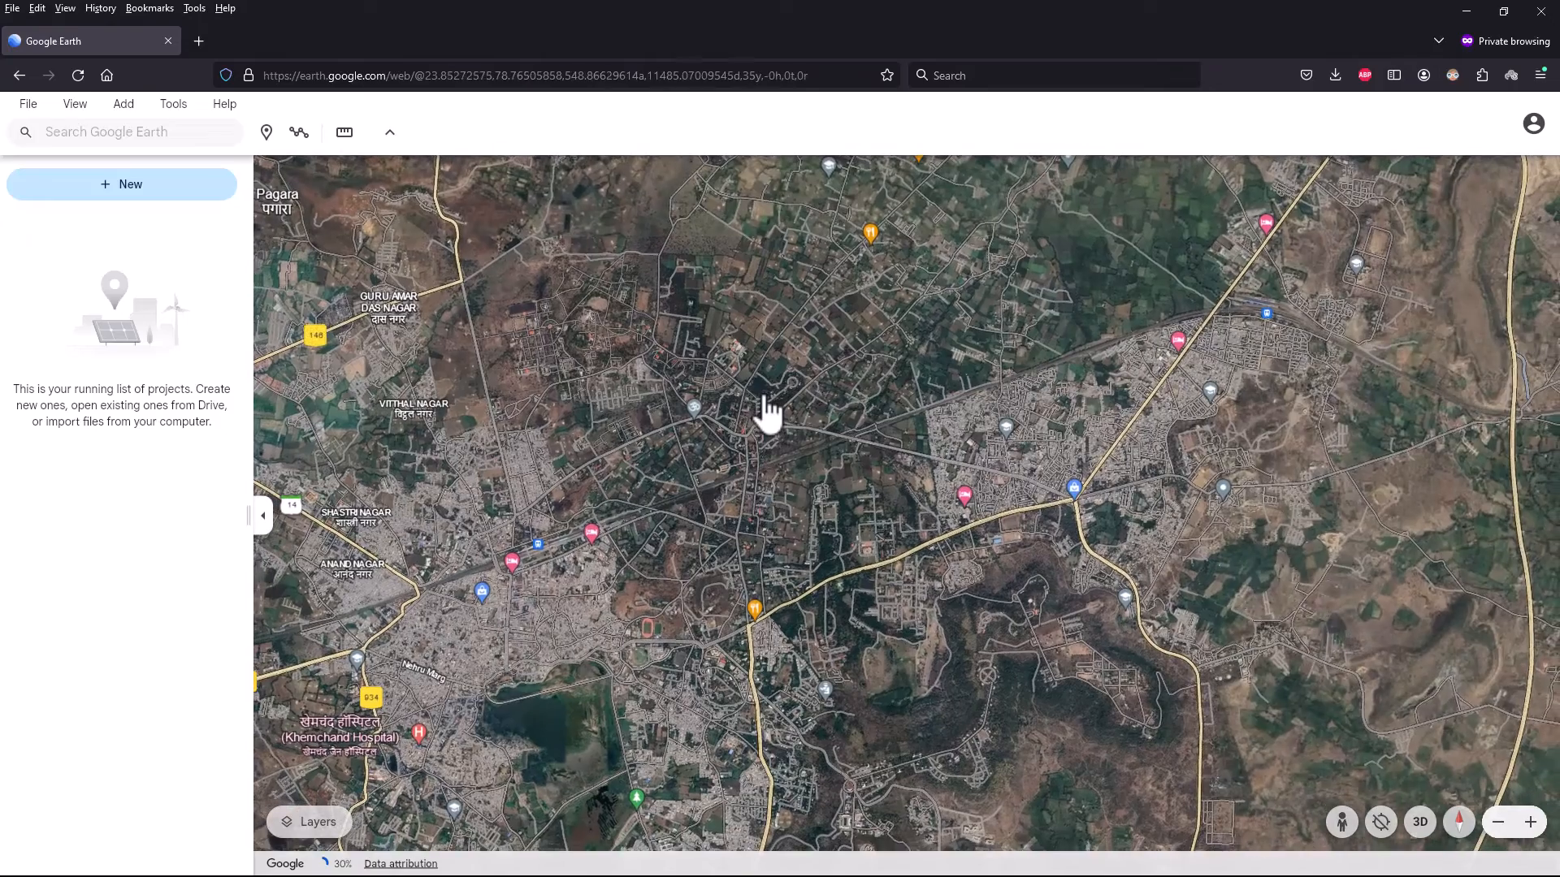
scroll(763, 410, "up", 5)
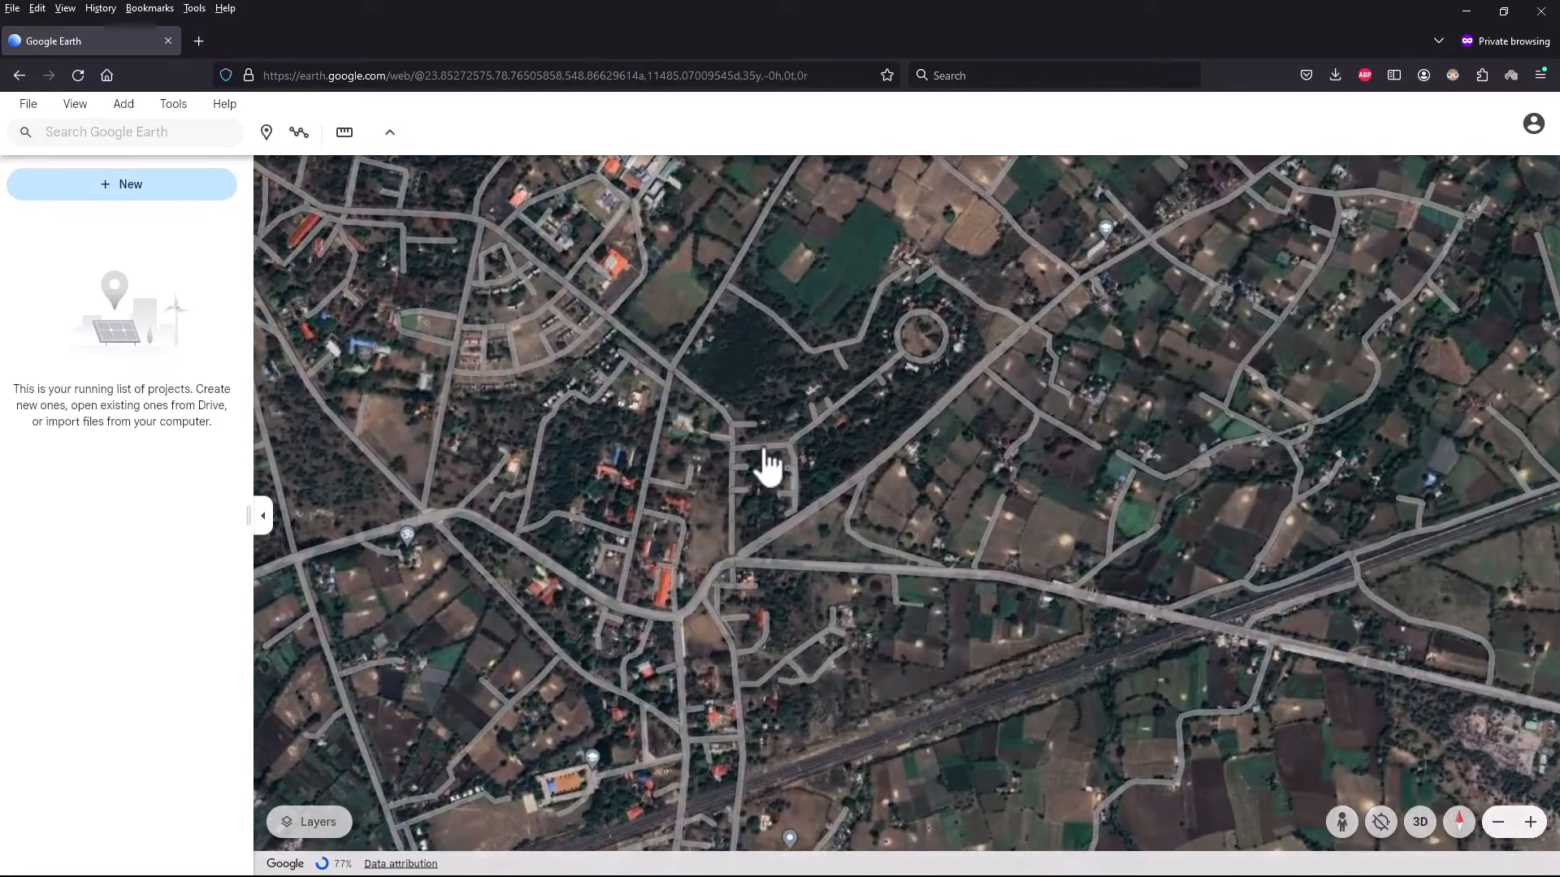
left_click_drag(731, 512, 1108, 655)
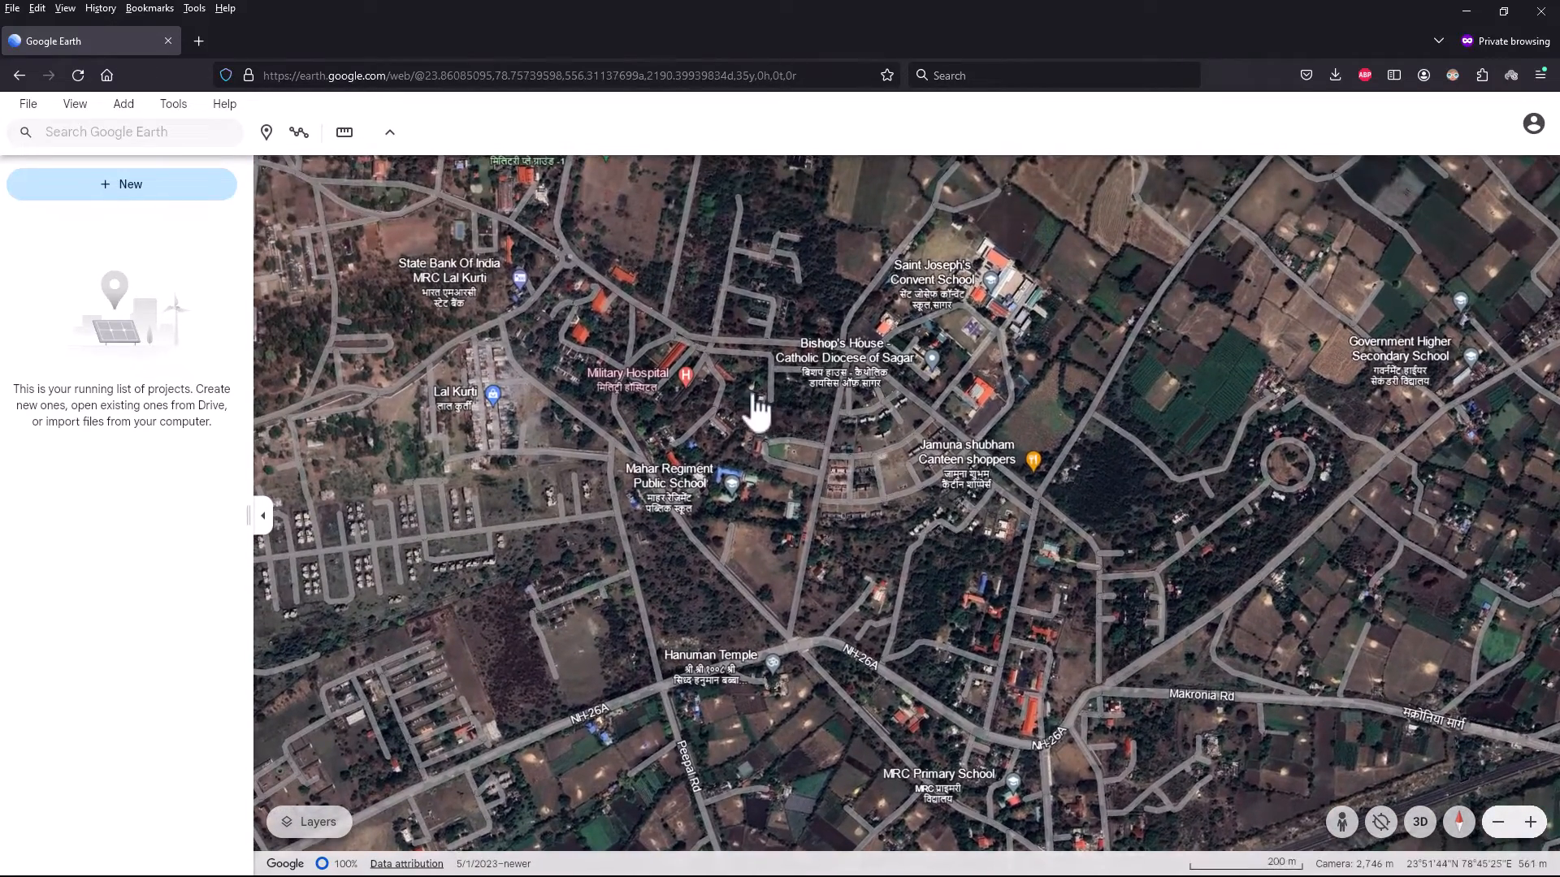
left_click_drag(757, 410, 930, 650)
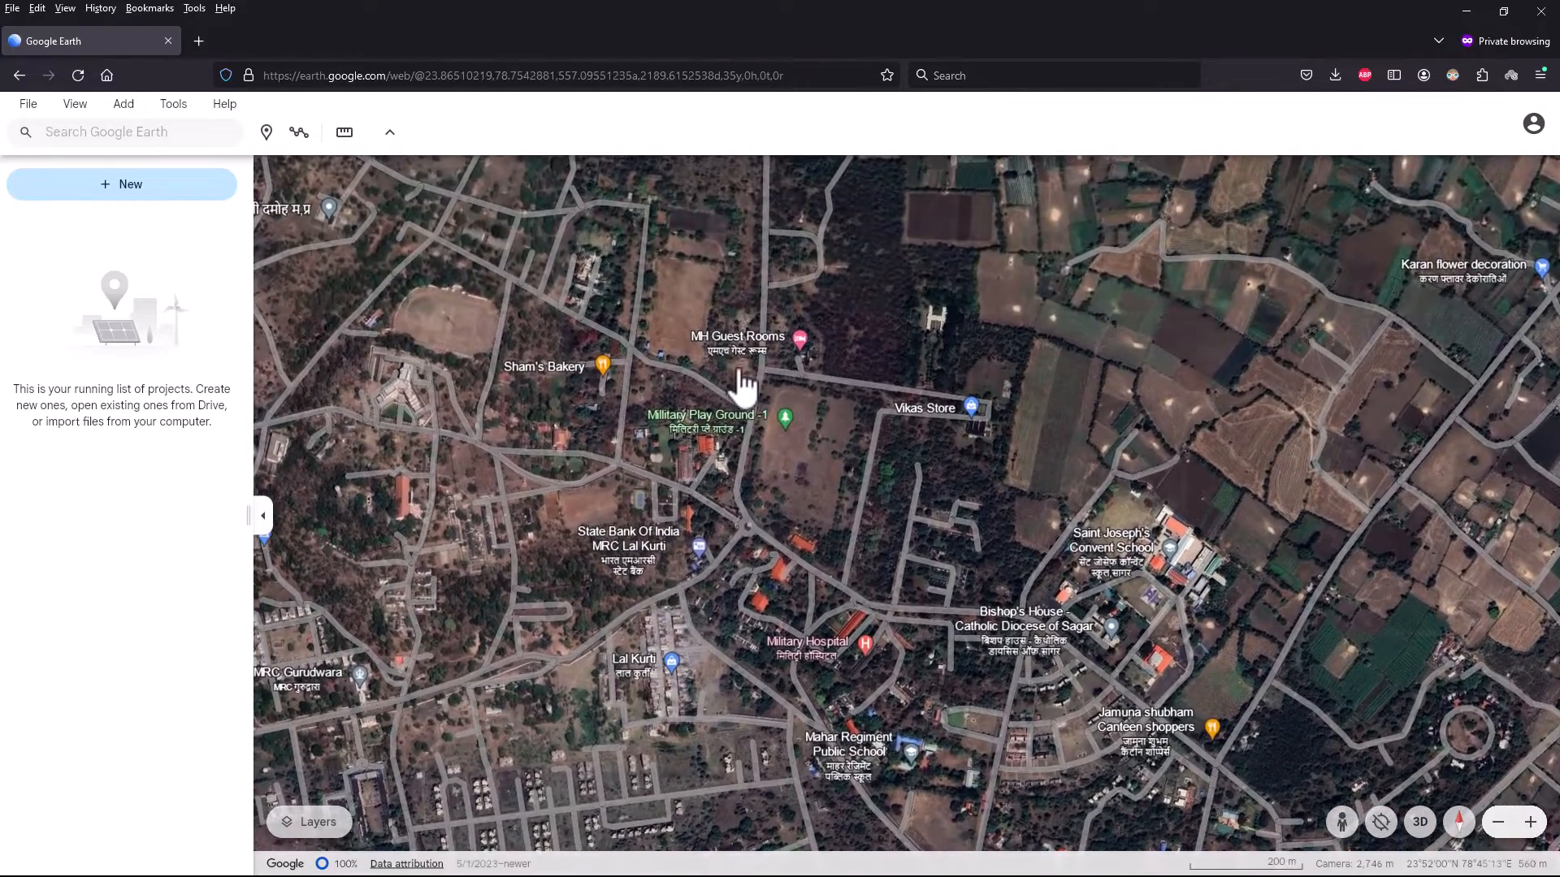
left_click_drag(650, 406, 1157, 223)
left_click_drag(804, 496, 881, 278)
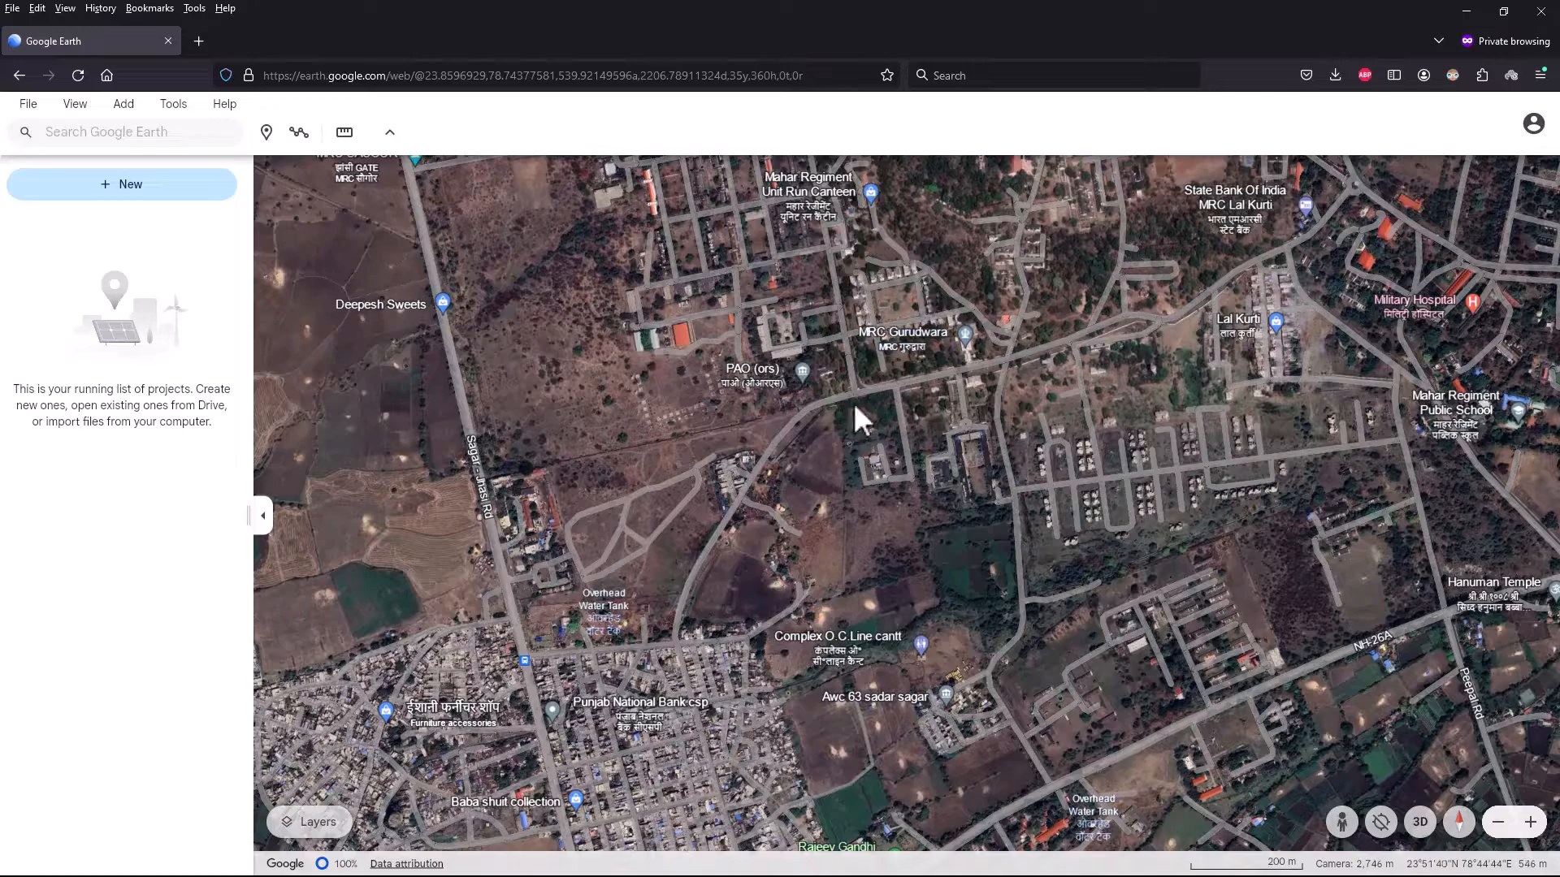
left_click_drag(731, 567, 891, 230)
left_click_drag(787, 592, 918, 331)
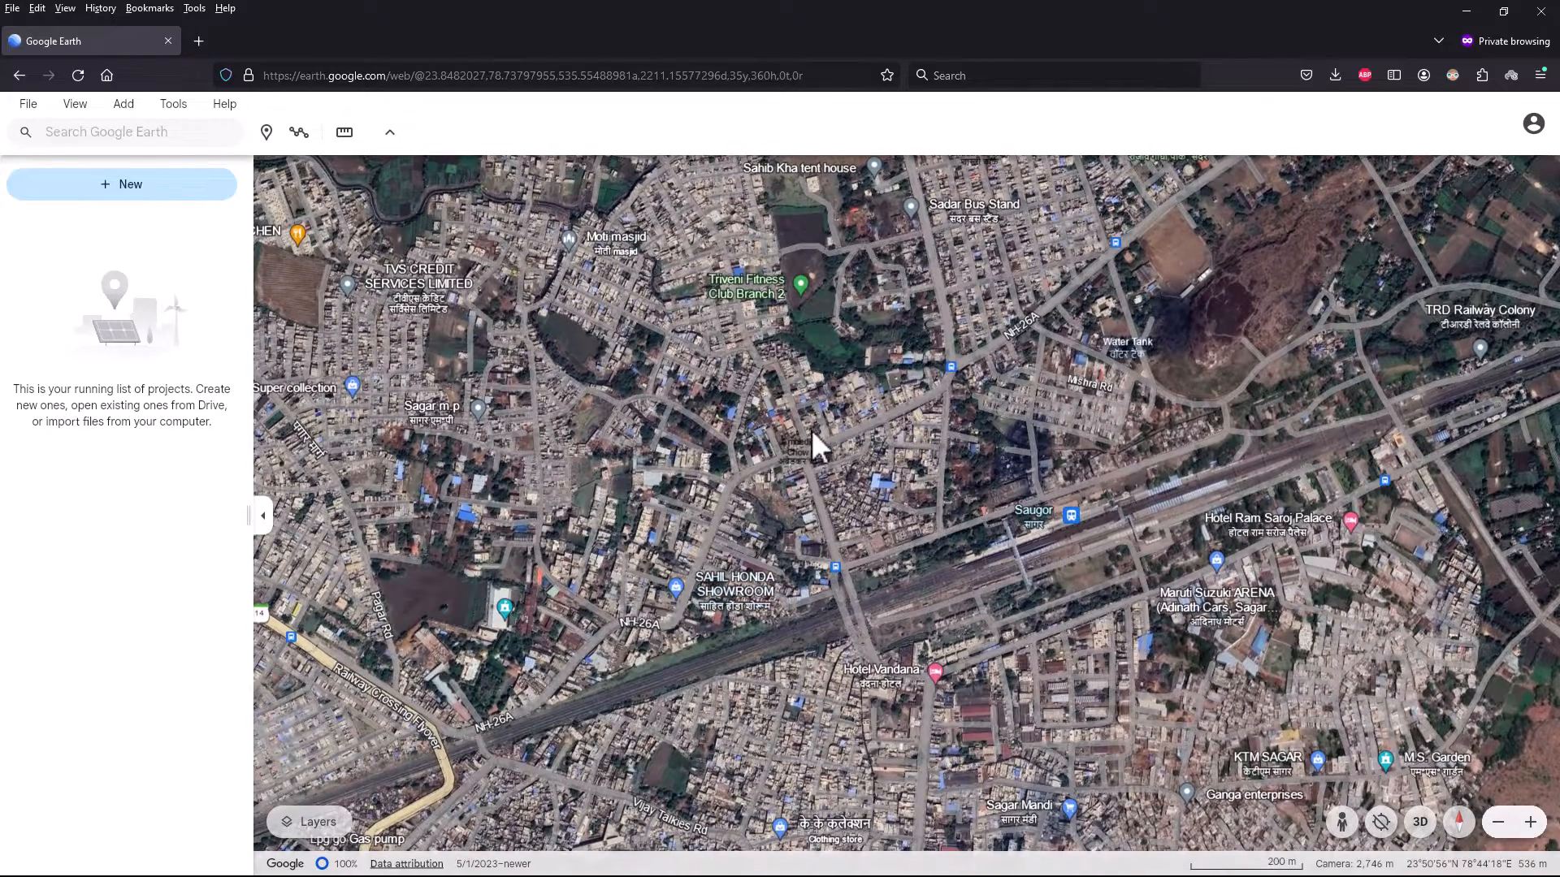
left_click_drag(811, 430, 727, 611)
Examine the NH-26A stretch near Gurudwara Shri Guru Singh Sabha at close range, including its surrounding streets.
scroll(727, 611, "up", 5)
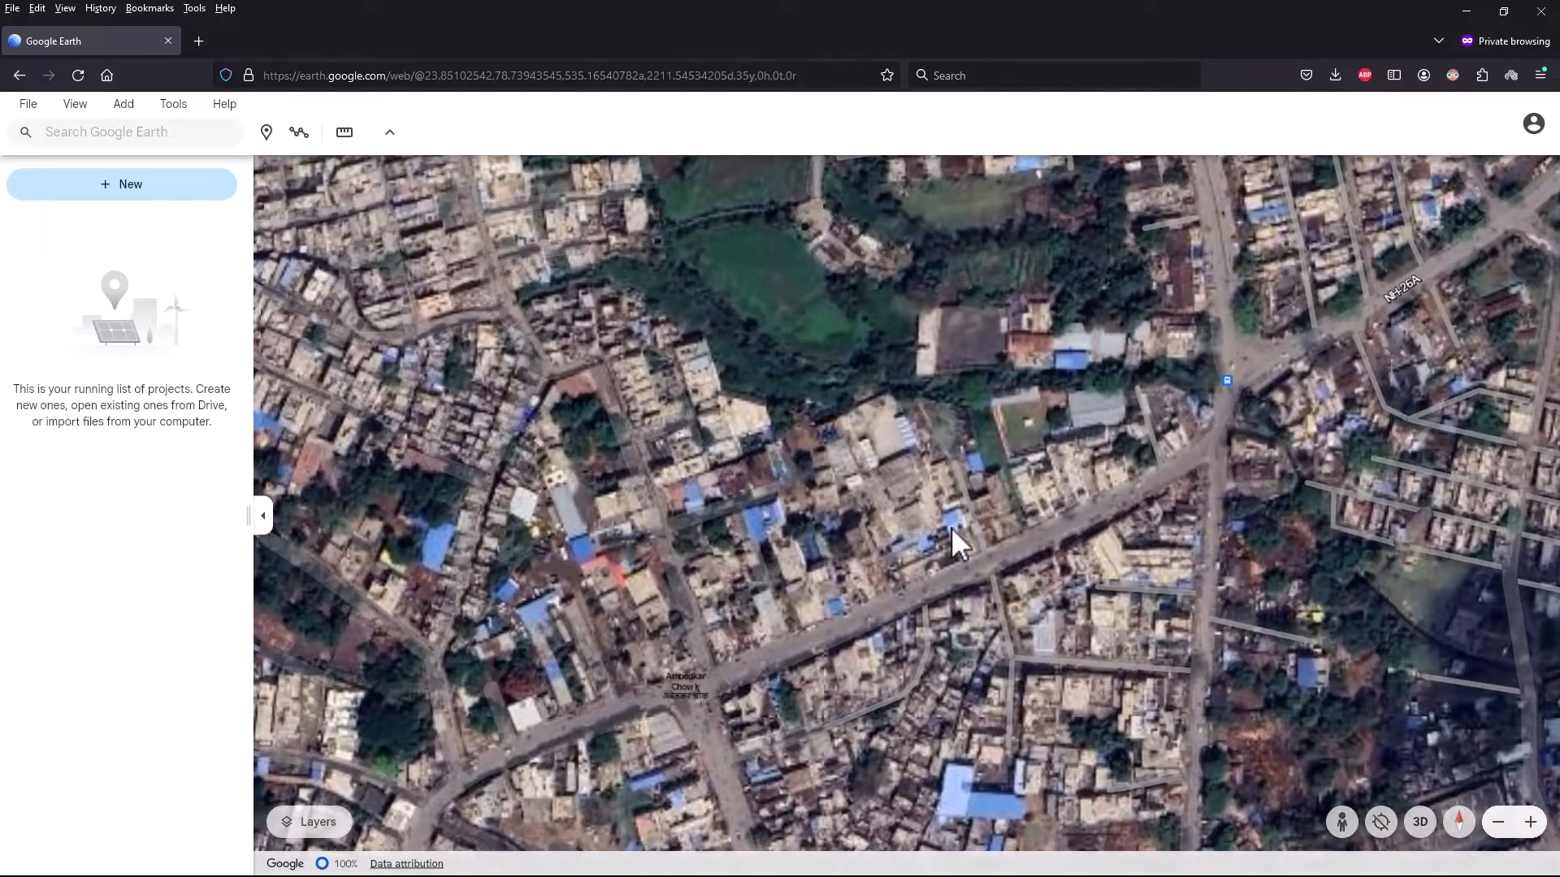
left_click_drag(952, 528, 689, 508)
scroll(687, 508, "up", 5)
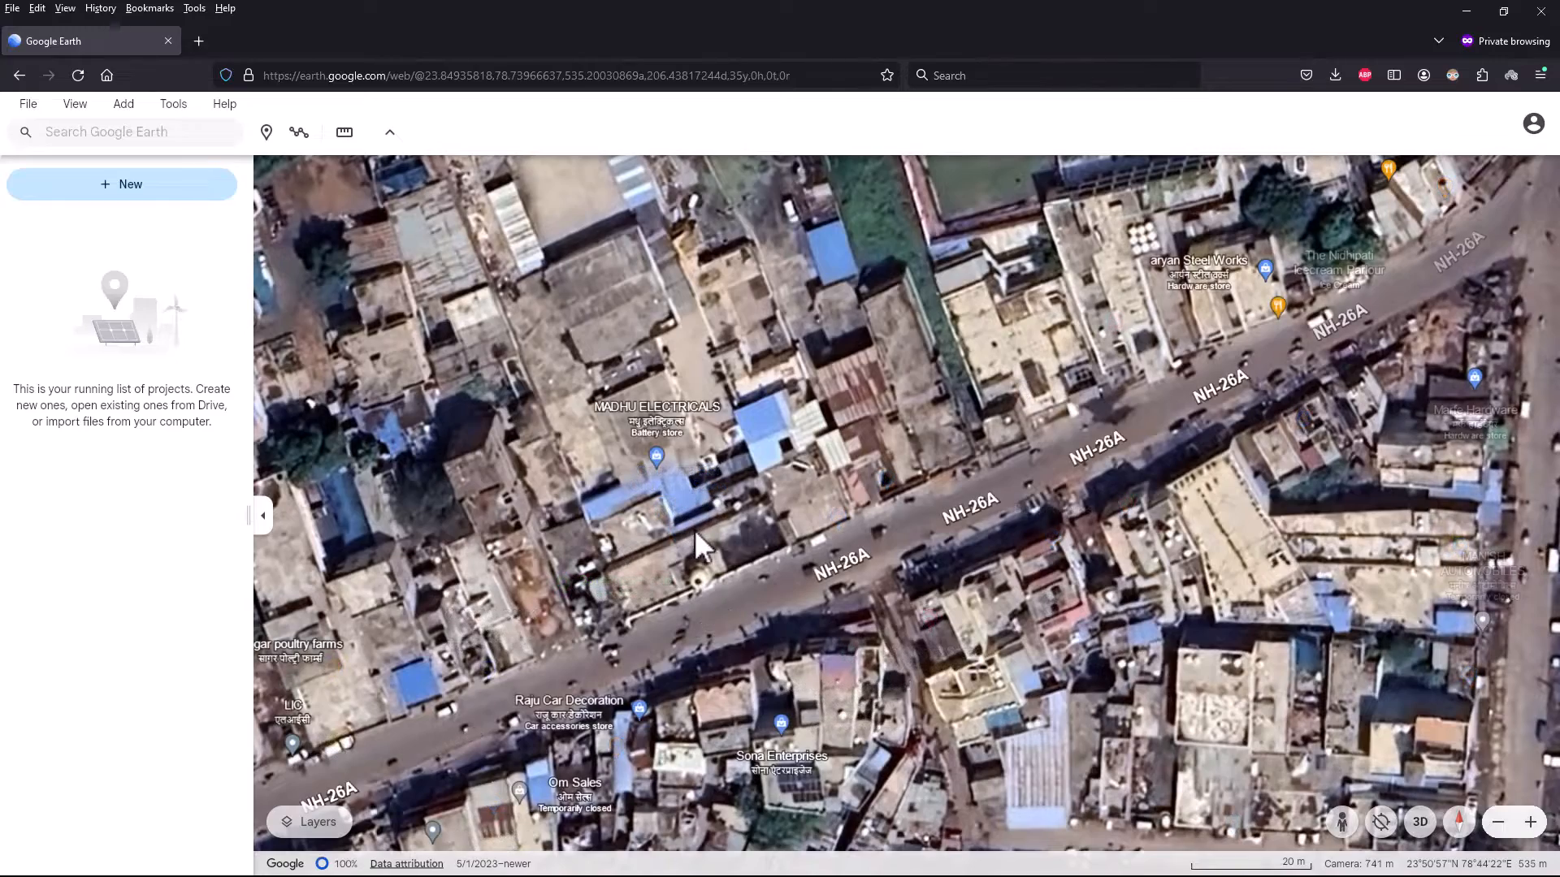
scroll(700, 567, "up", 2)
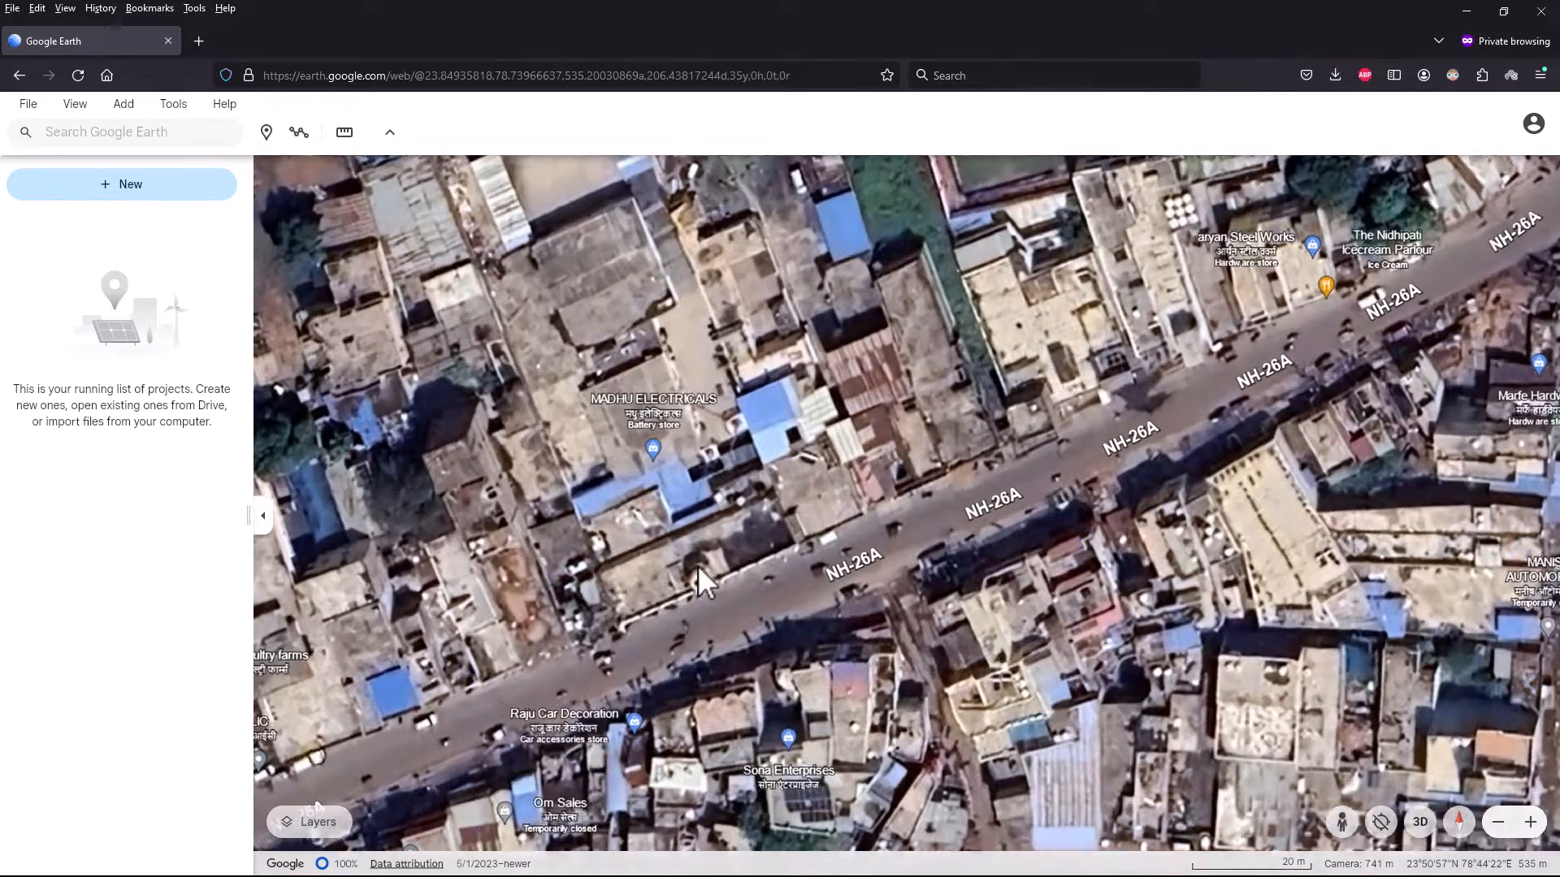
scroll(699, 566, "down", 2)
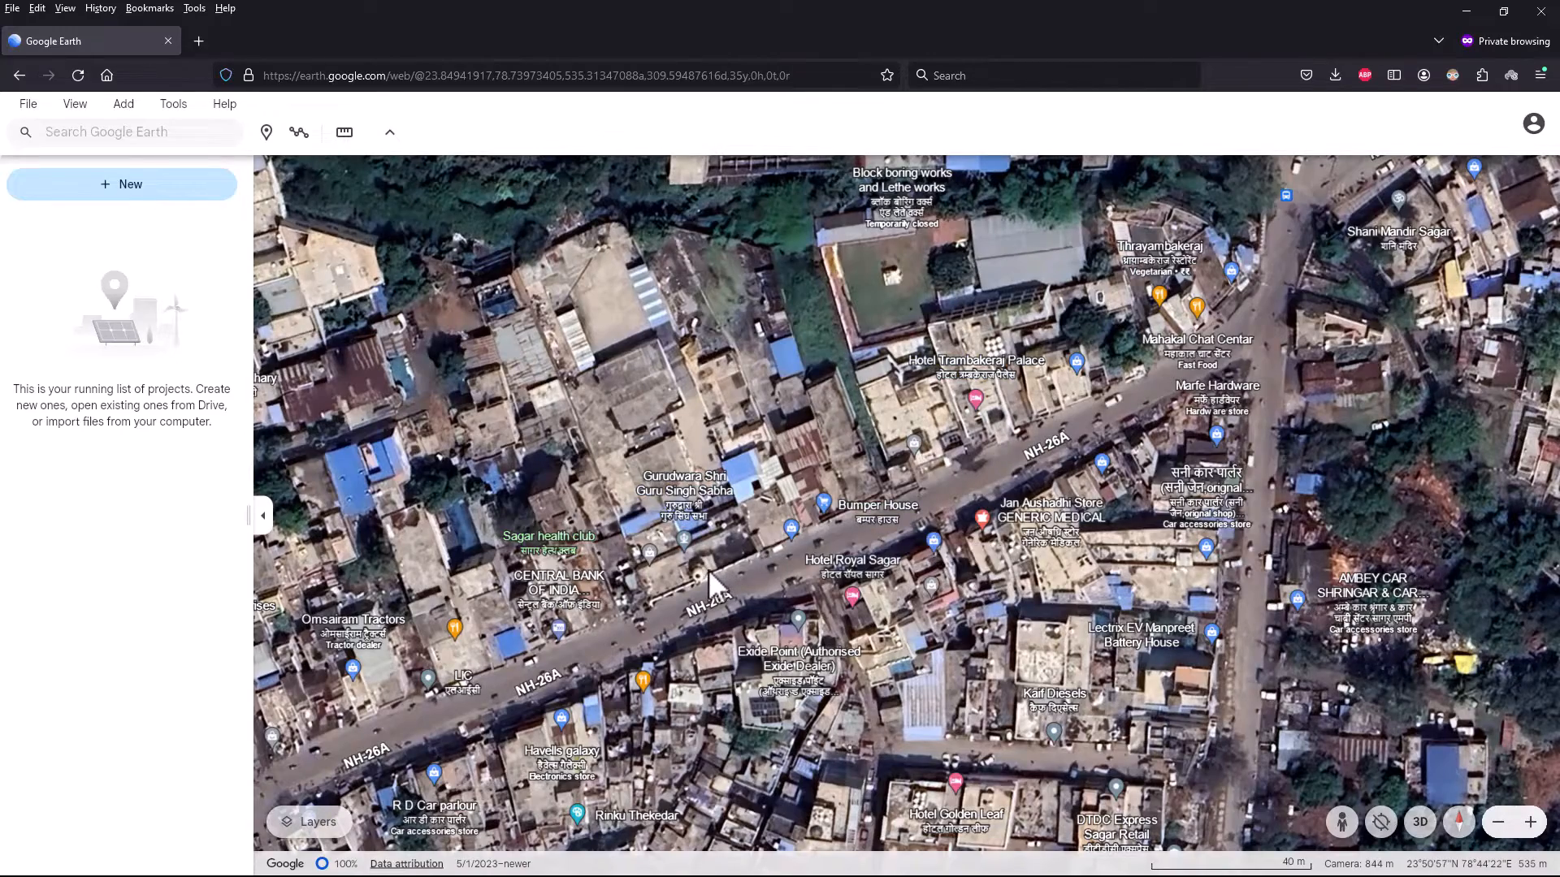
scroll(939, 452, "down", 5)
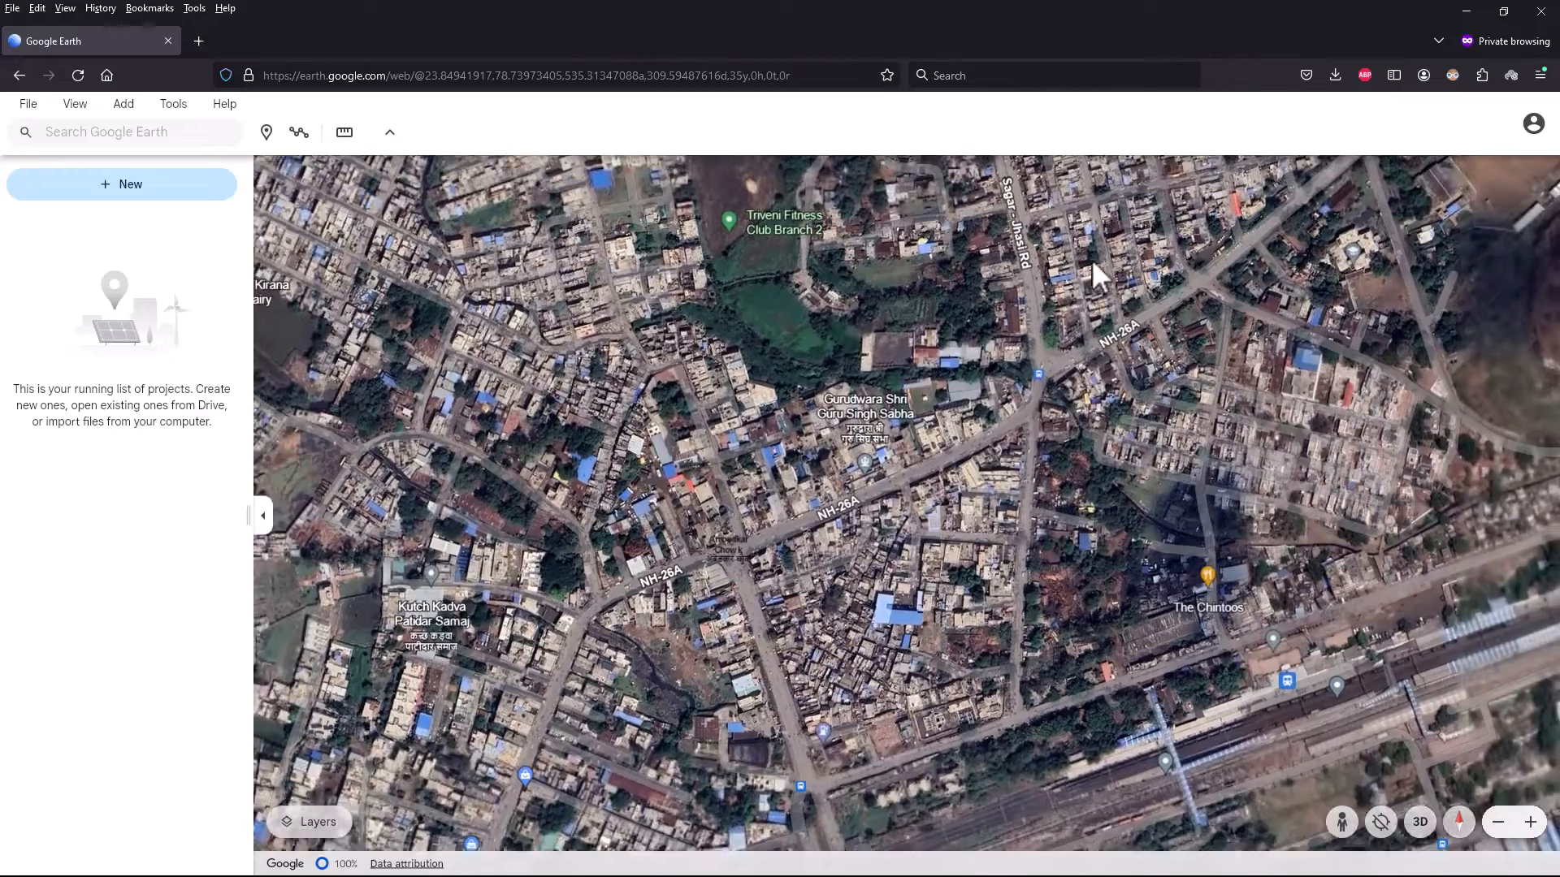
Start a path on the road in front of MRC Gurudwara and run it about 891 m west to Sagar Jhansi Rd.
left_click_drag(1092, 260, 602, 653)
left_click_drag(669, 330, 700, 560)
scroll(700, 562, "down", 5)
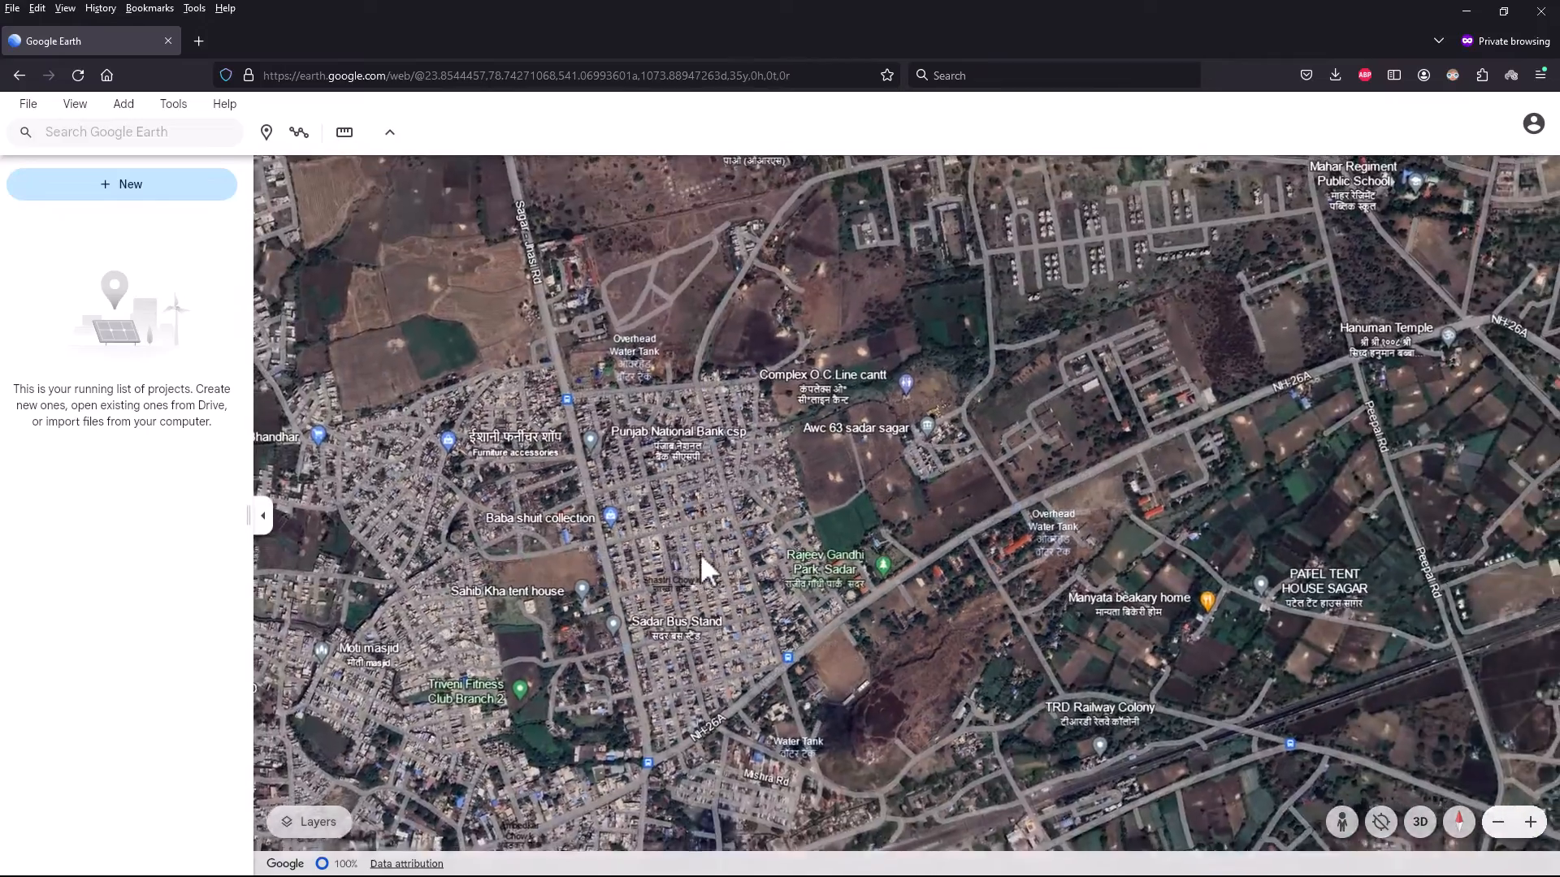
left_click_drag(650, 354, 620, 564)
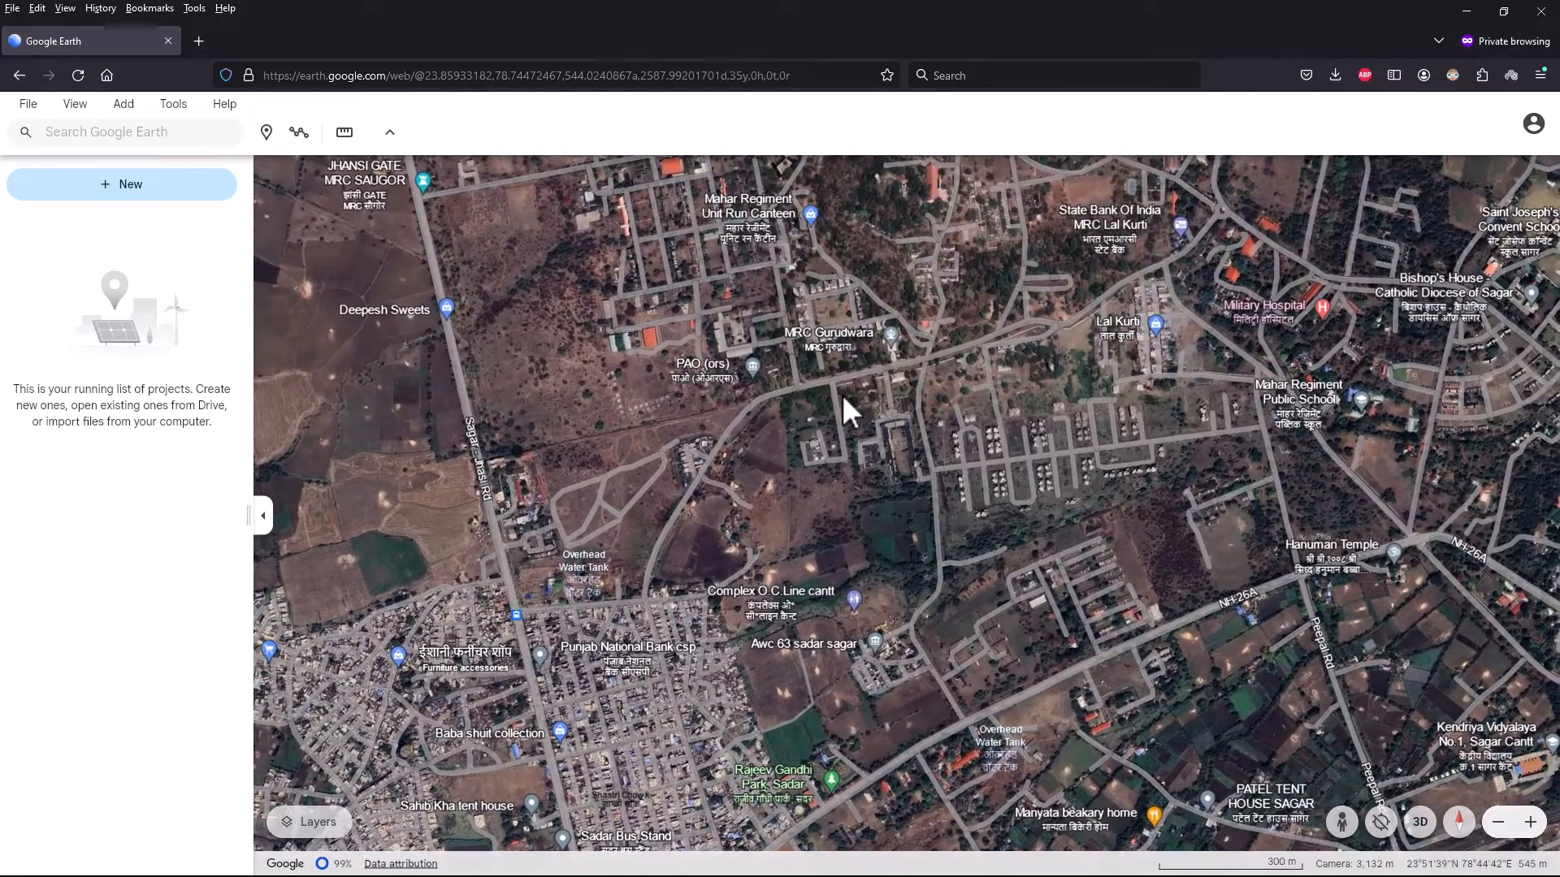
scroll(842, 395, "up", 5)
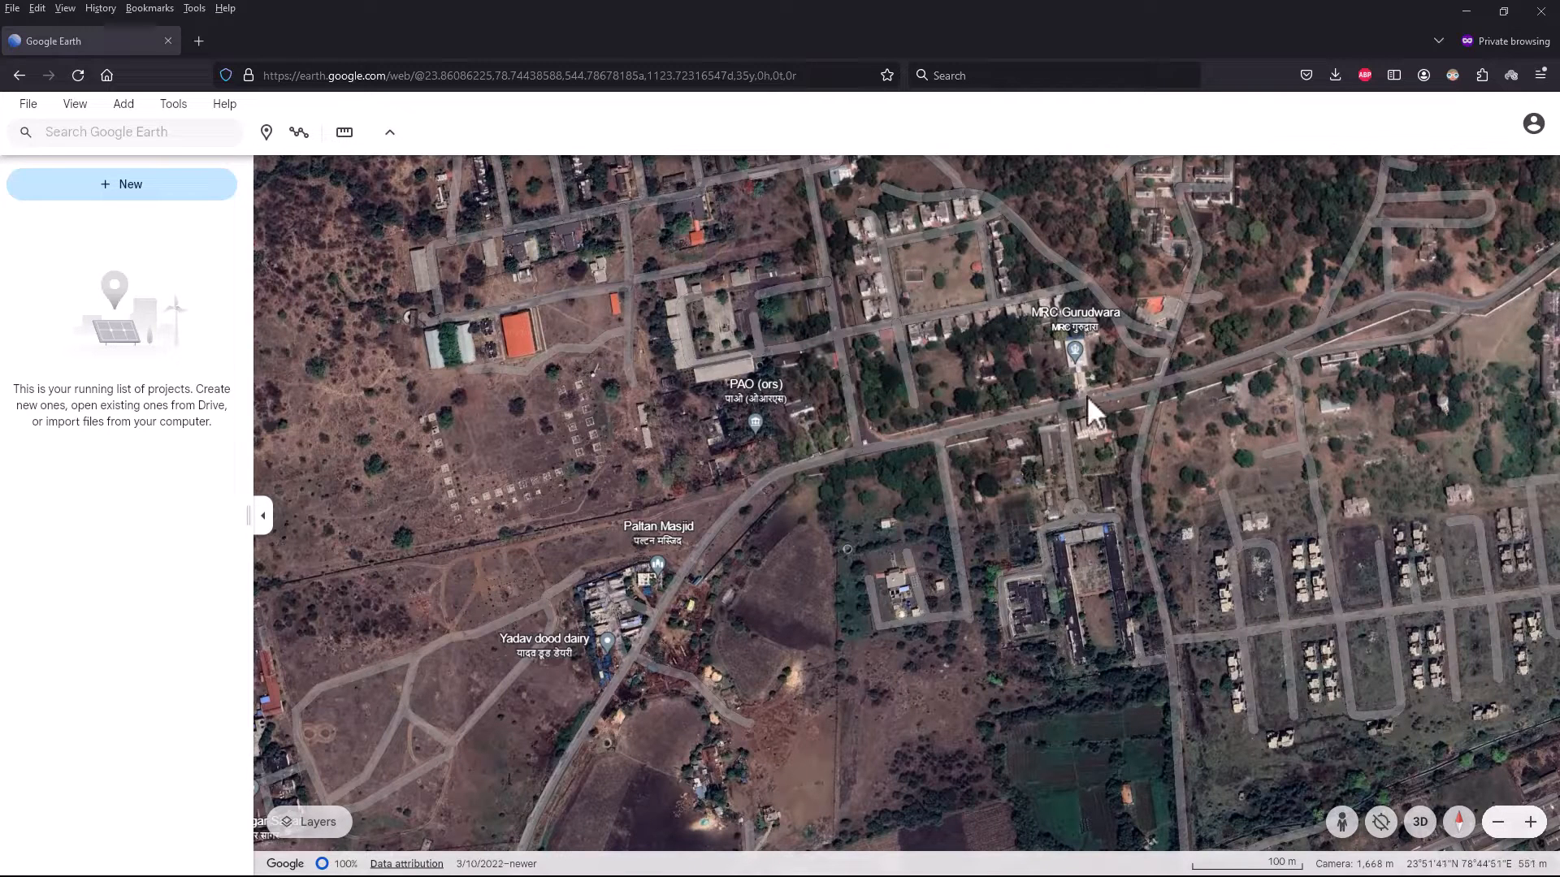
left_click(299, 138)
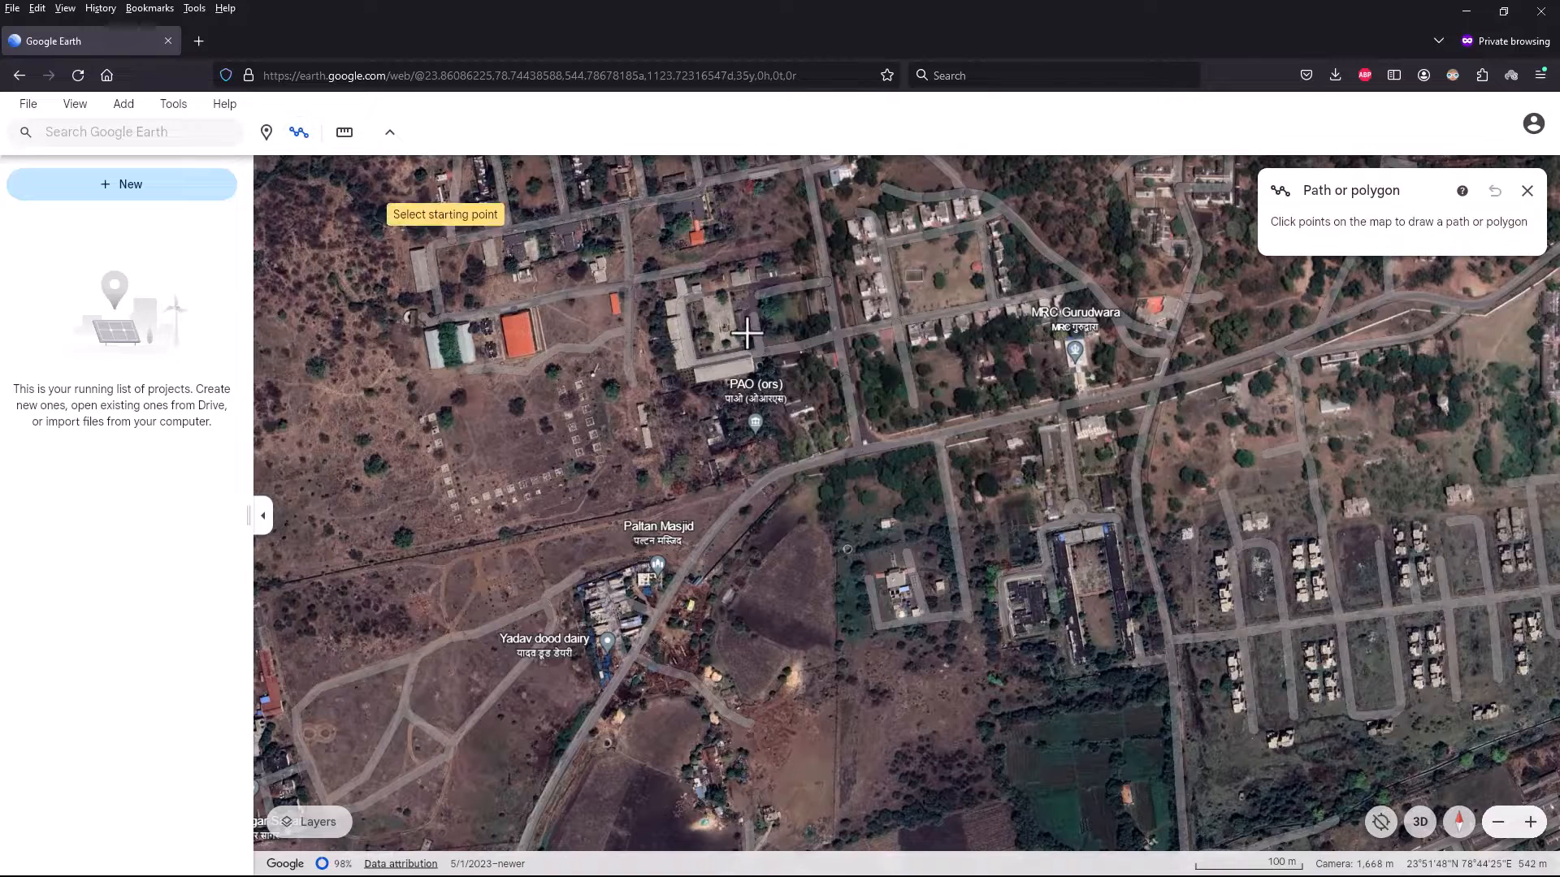
left_click(1082, 398)
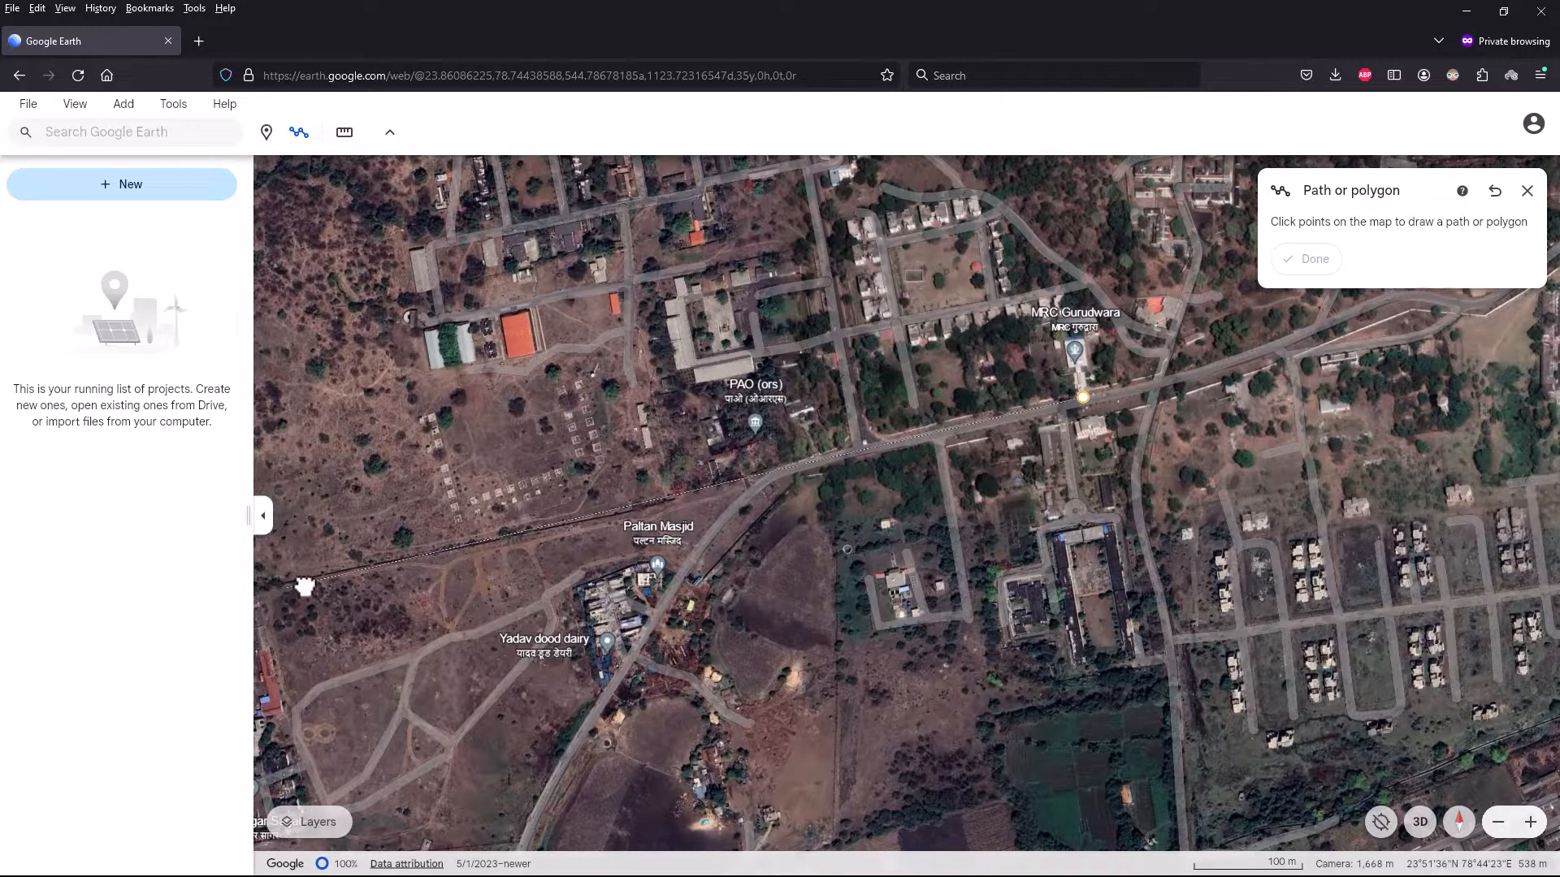
left_click_drag(303, 584, 721, 505)
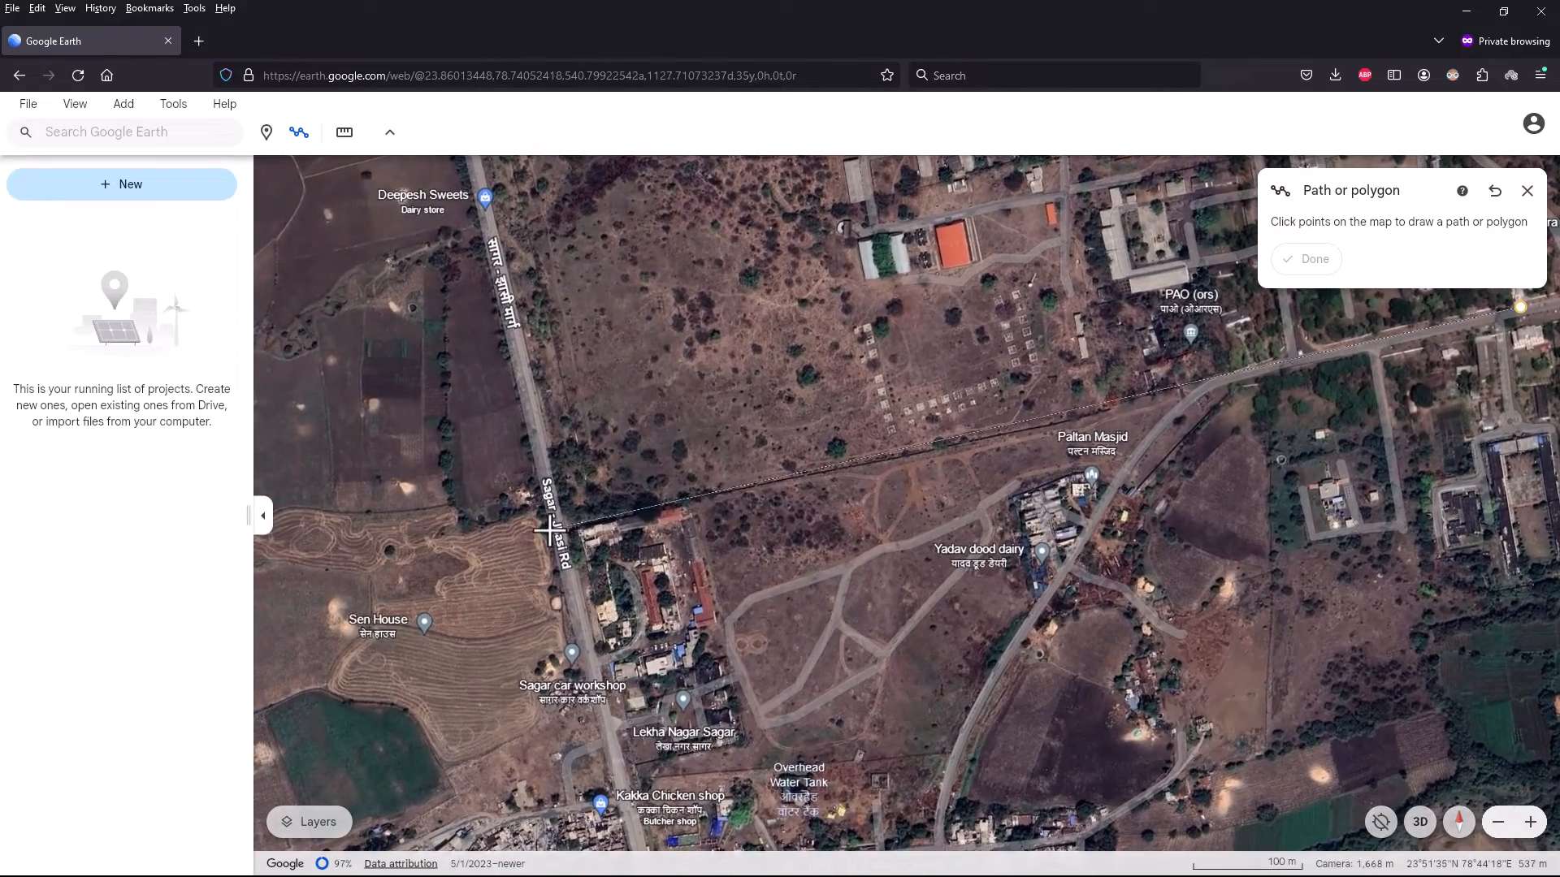
left_click(552, 529)
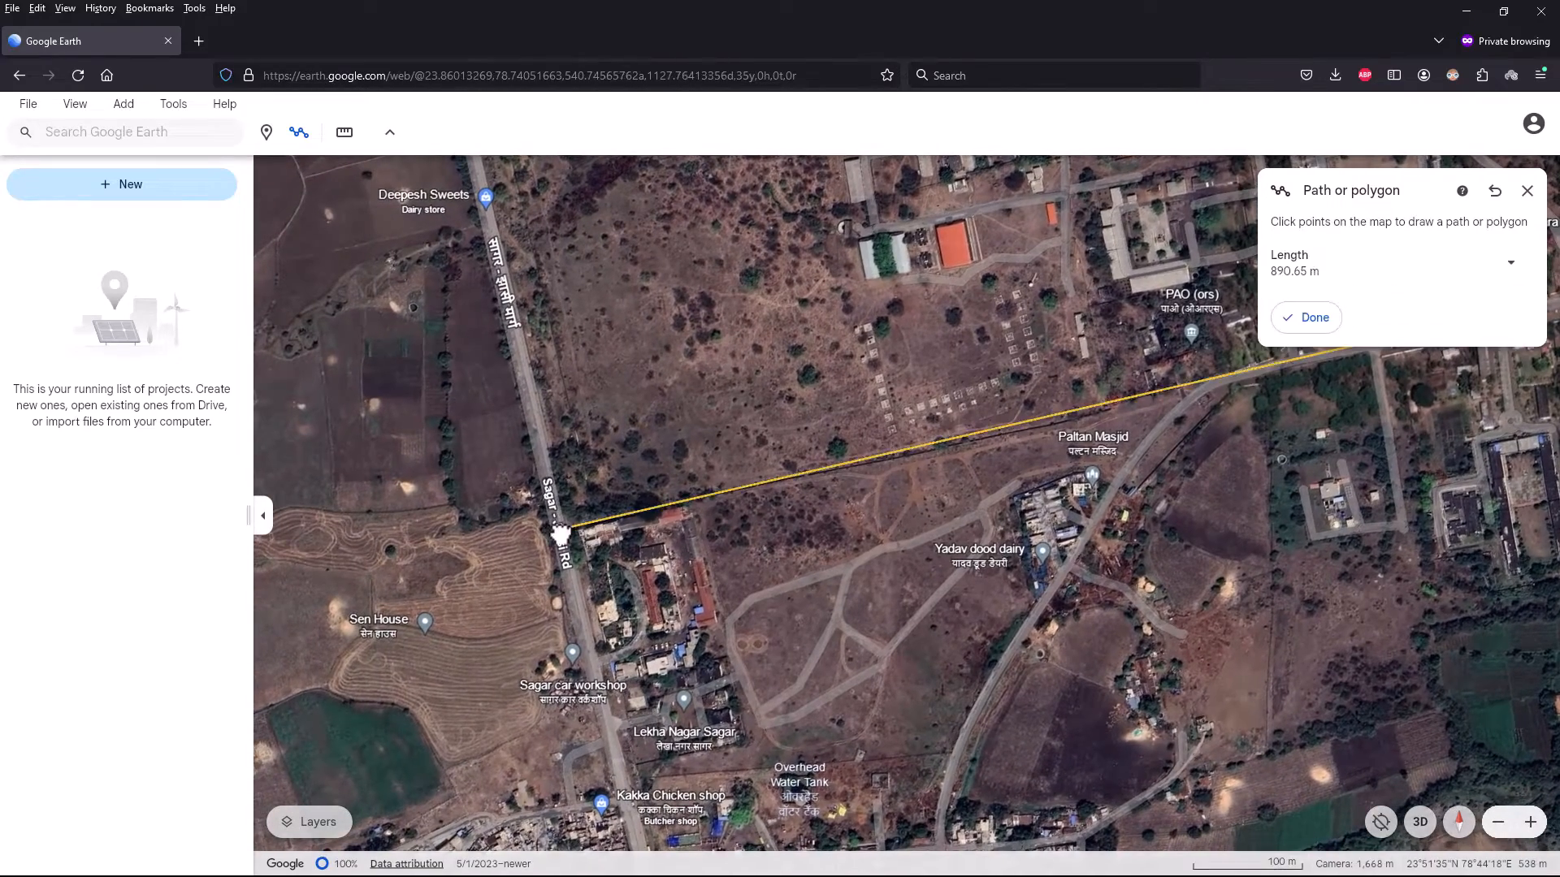
Extend the path south along Sagar Jhansi Rd to the NH-26A junction, bringing its total length to about 1,992 m.
scroll(558, 529, "down", 3)
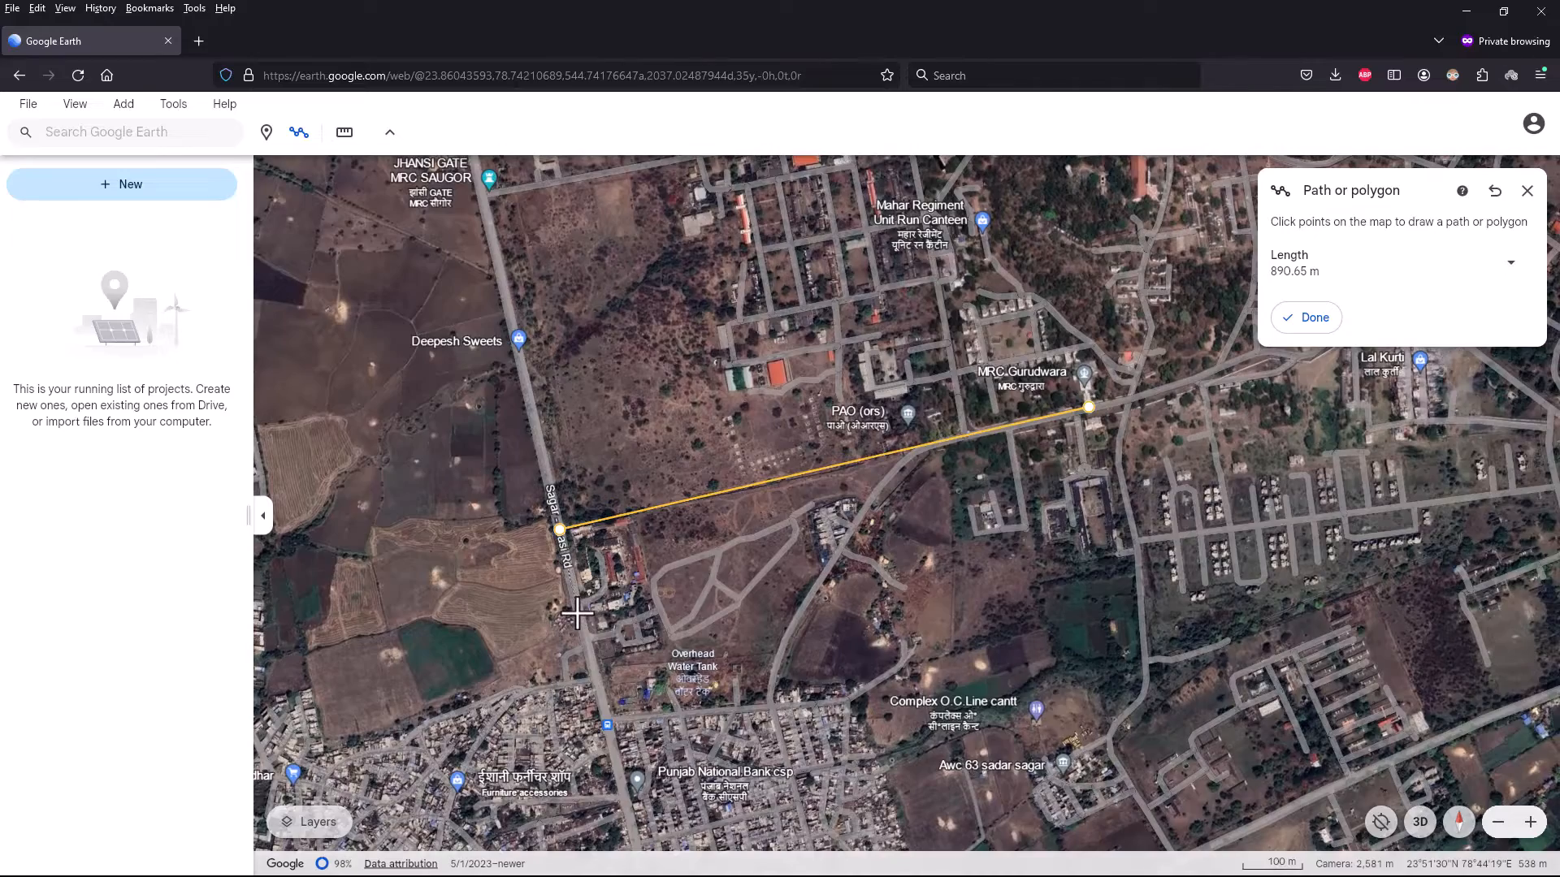
left_click_drag(558, 529, 495, 175)
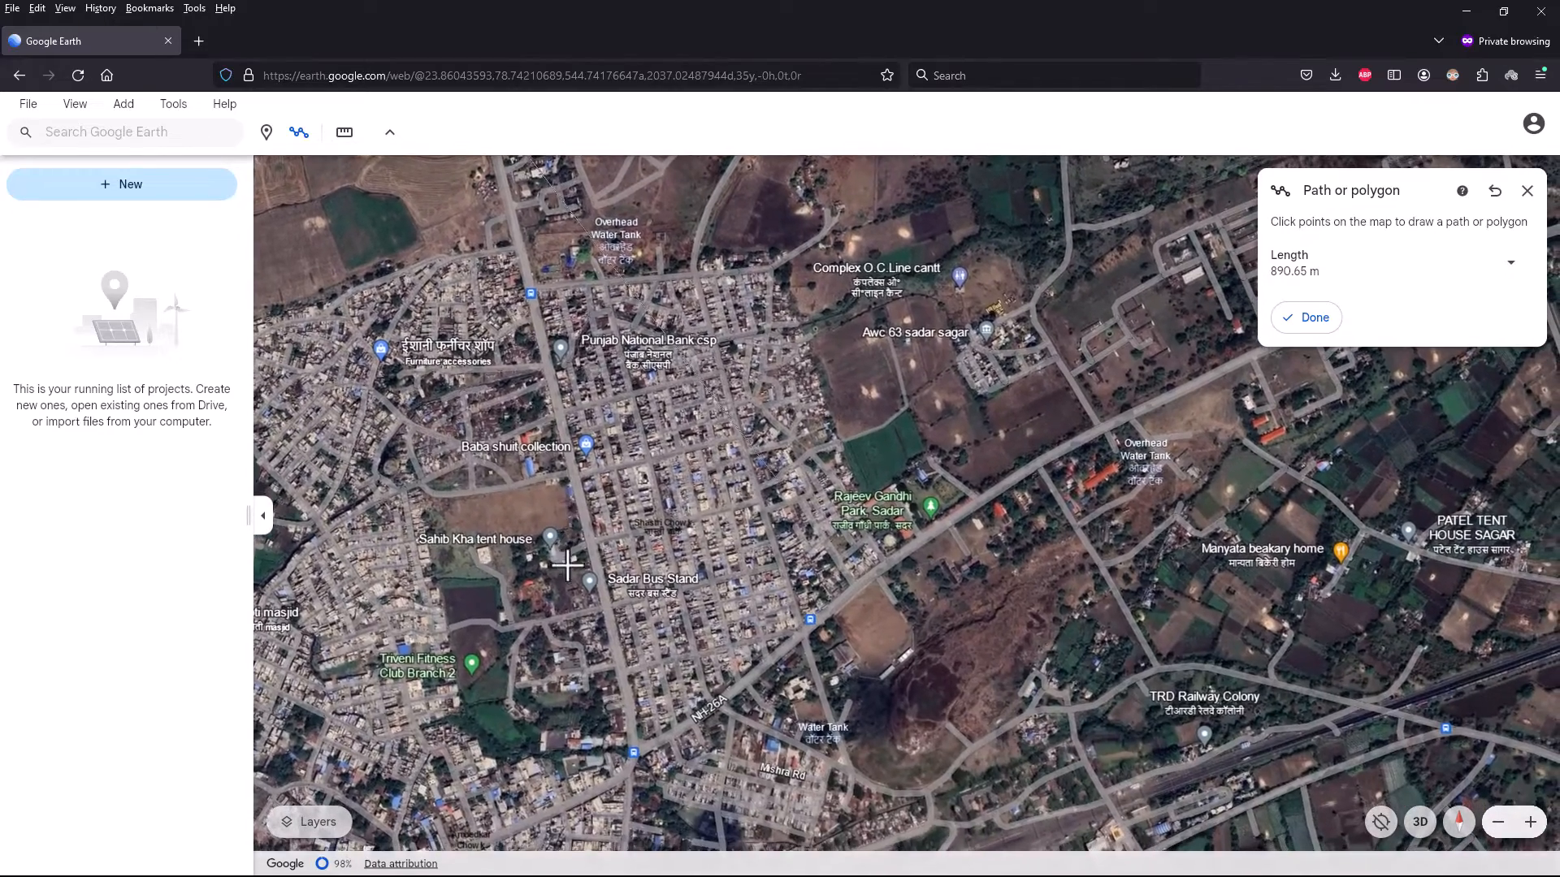
left_click(638, 751)
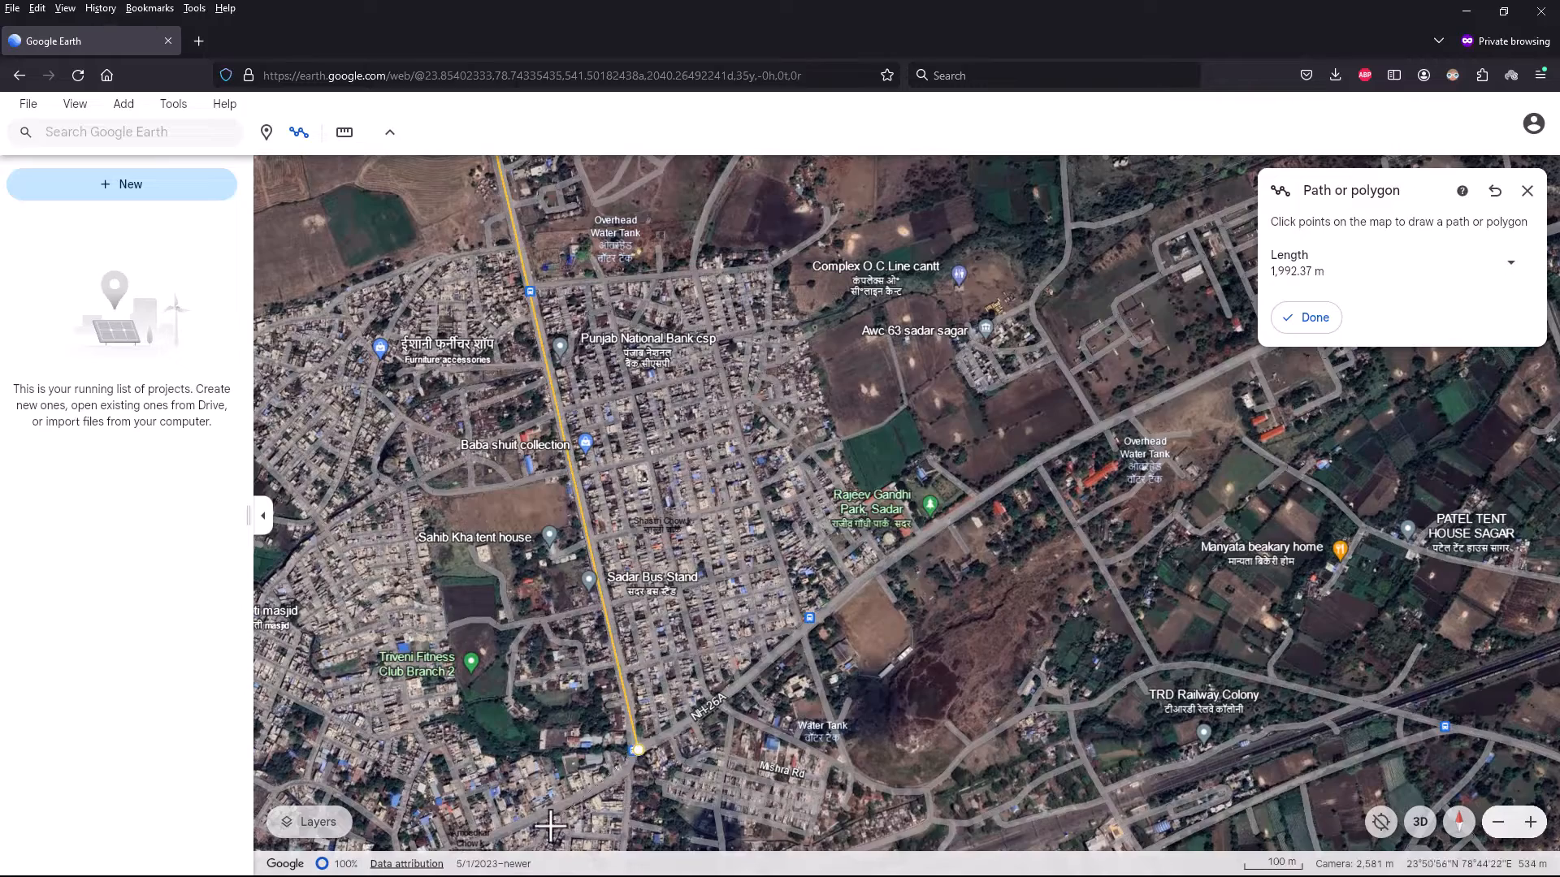
Extend the path southwest to NH-26A by Gurudwara Shri Guru Singh Sabha, about 2,177 m in total, and finish drawing it.
left_click_drag(551, 827, 799, 633)
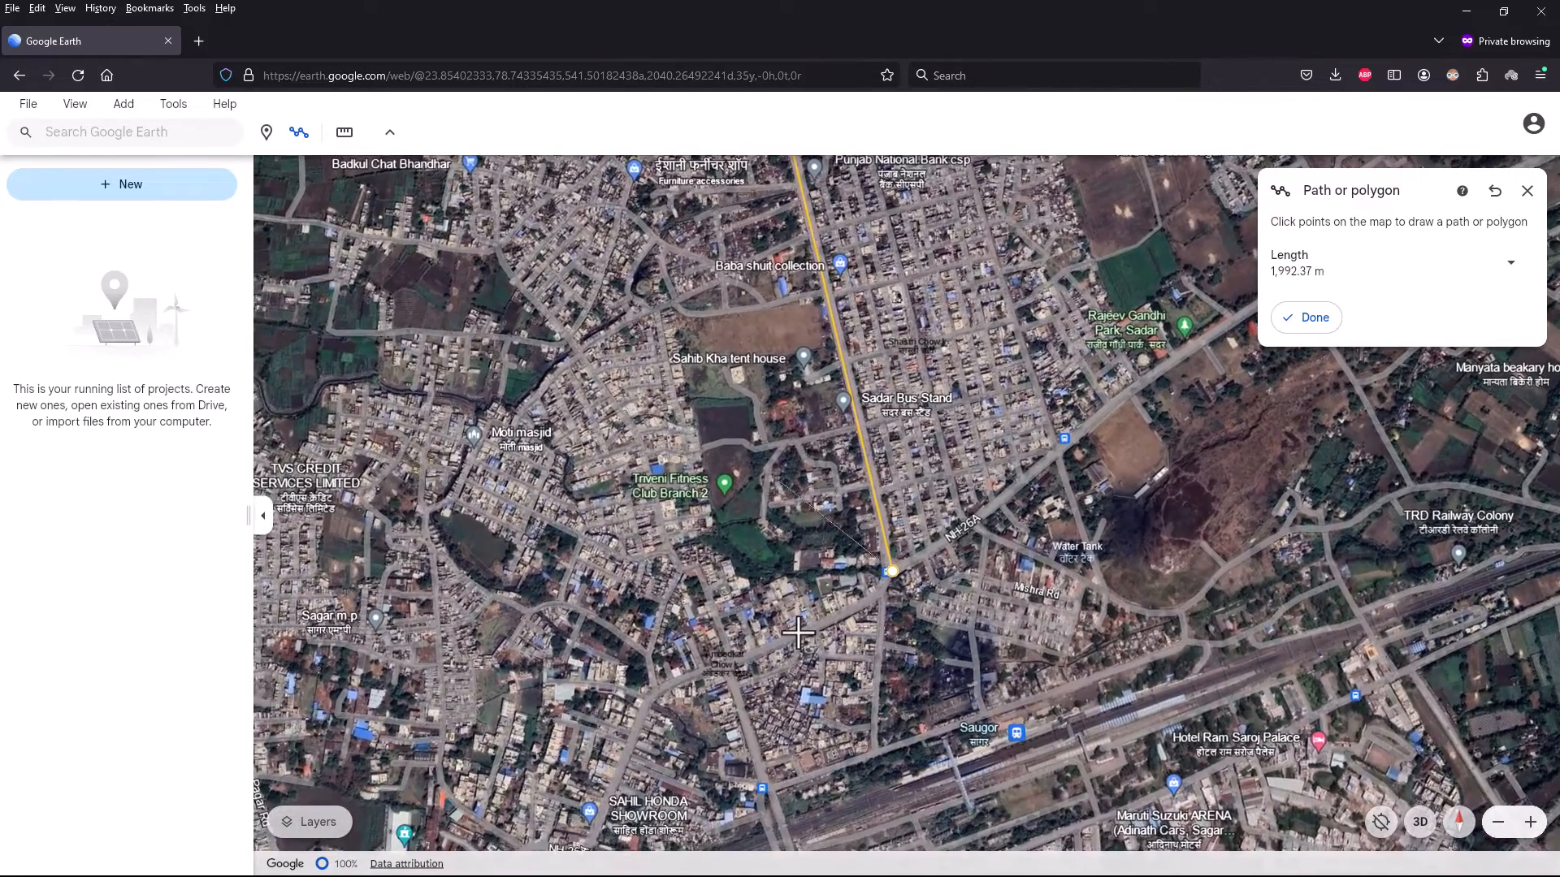
scroll(798, 634, "up", 5)
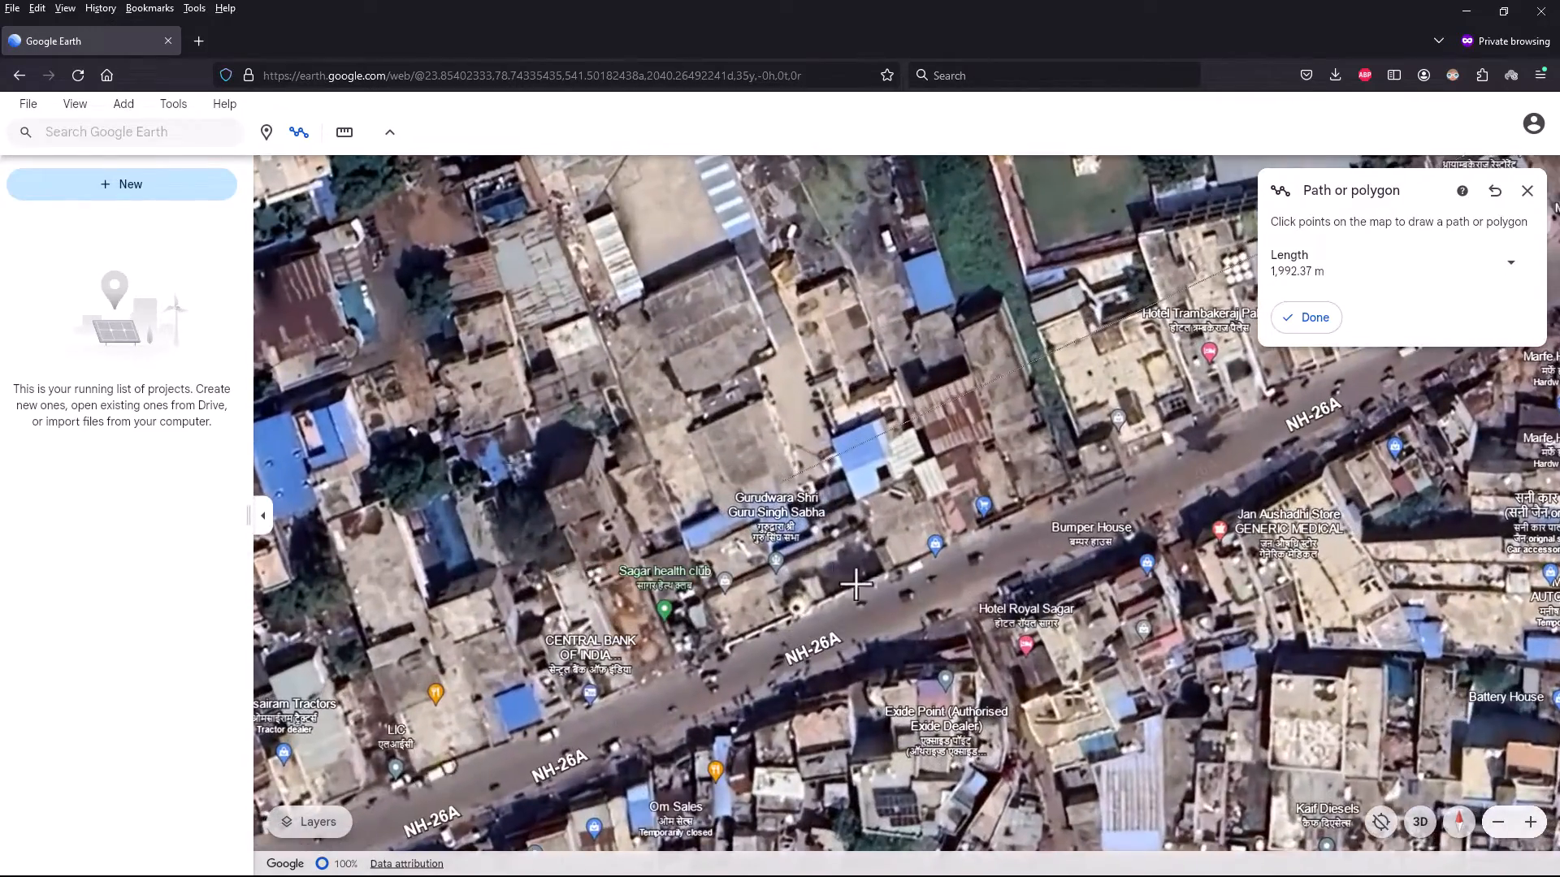
left_click(807, 639)
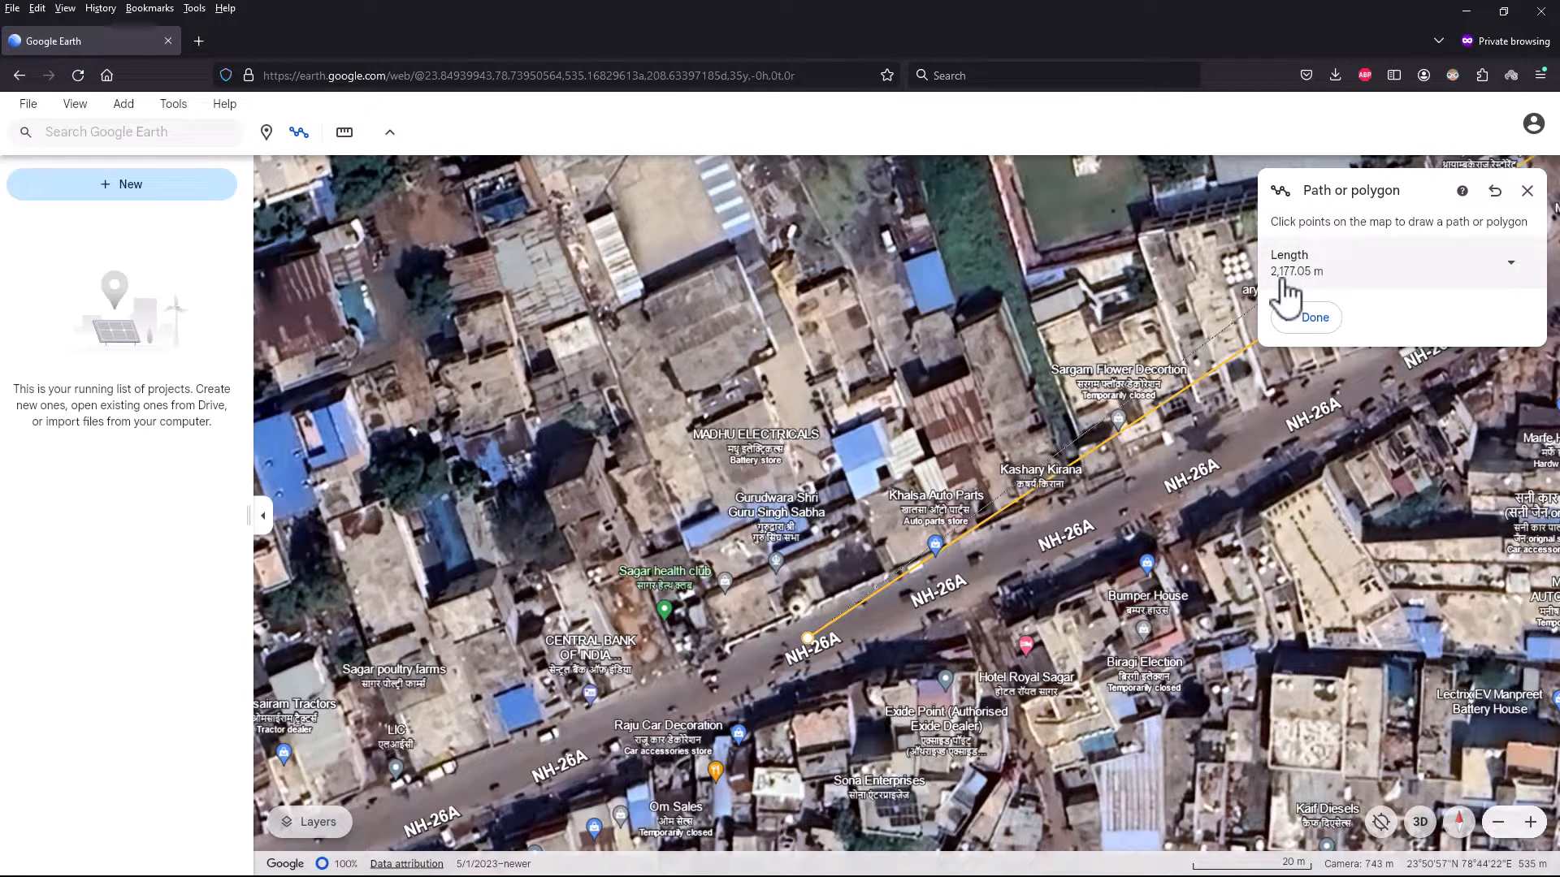
left_click(1305, 318)
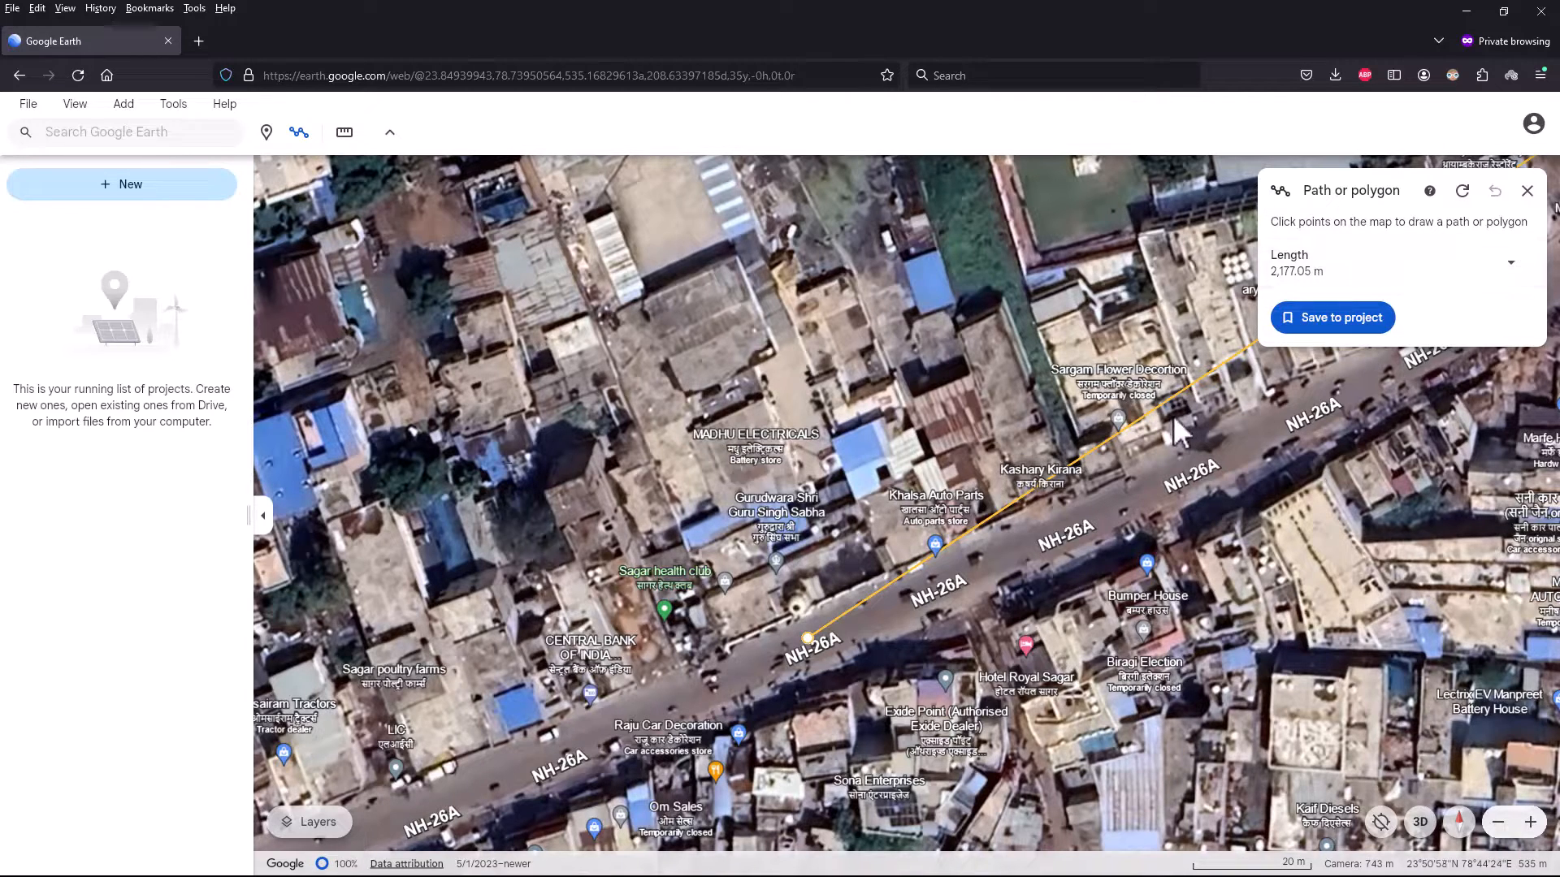
Bend the path's final segment onto NH-26A by pulling its midpoint to the road beside Mahakal Chat Centar.
left_click_drag(1173, 416, 671, 411)
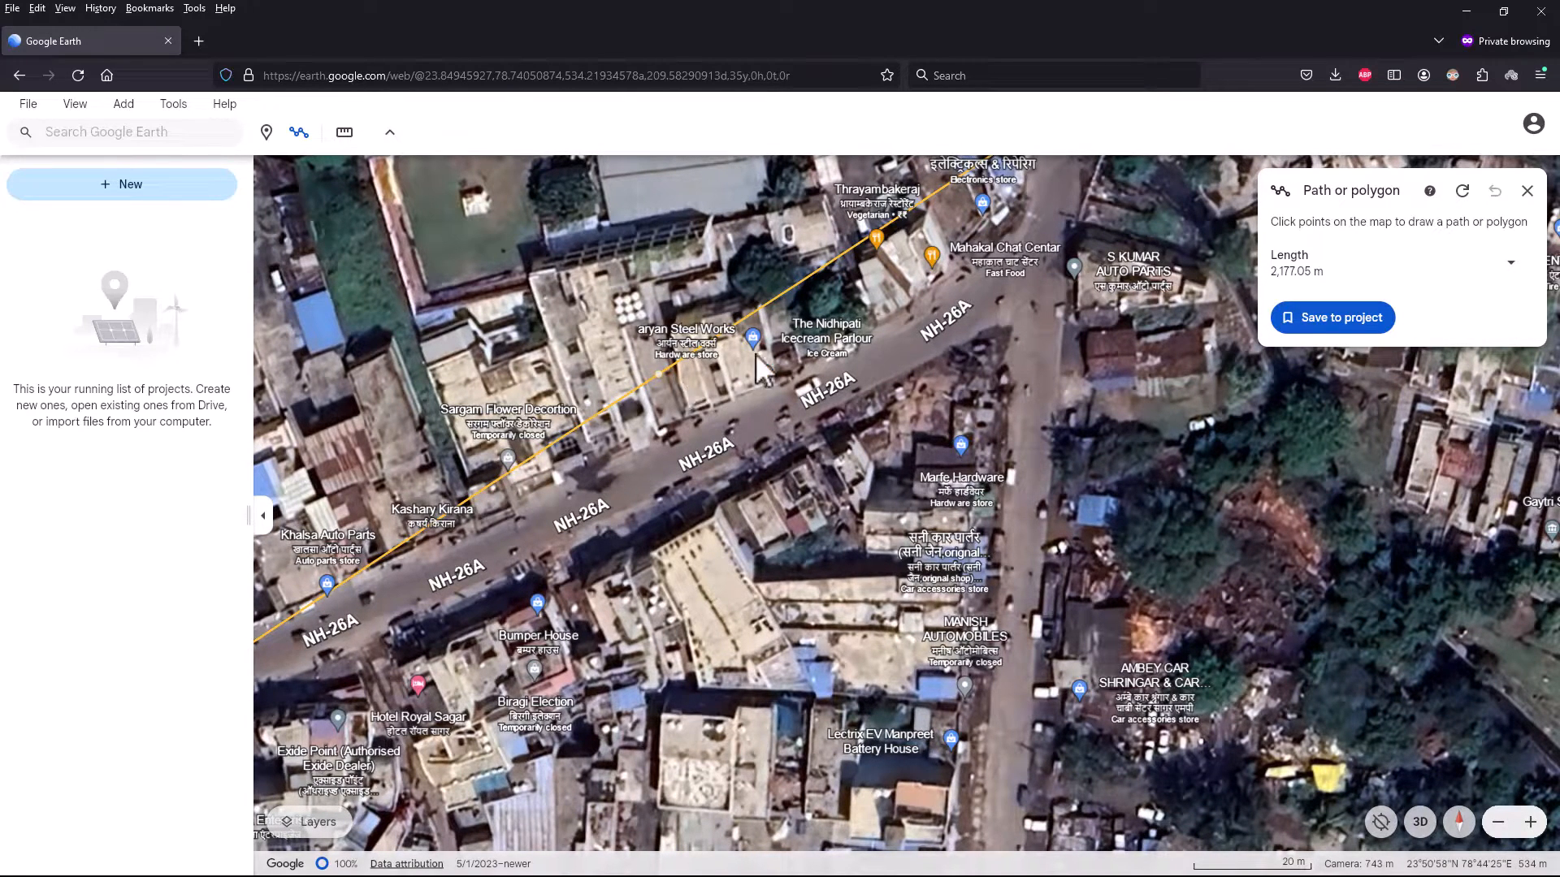
left_click_drag(784, 312, 839, 331)
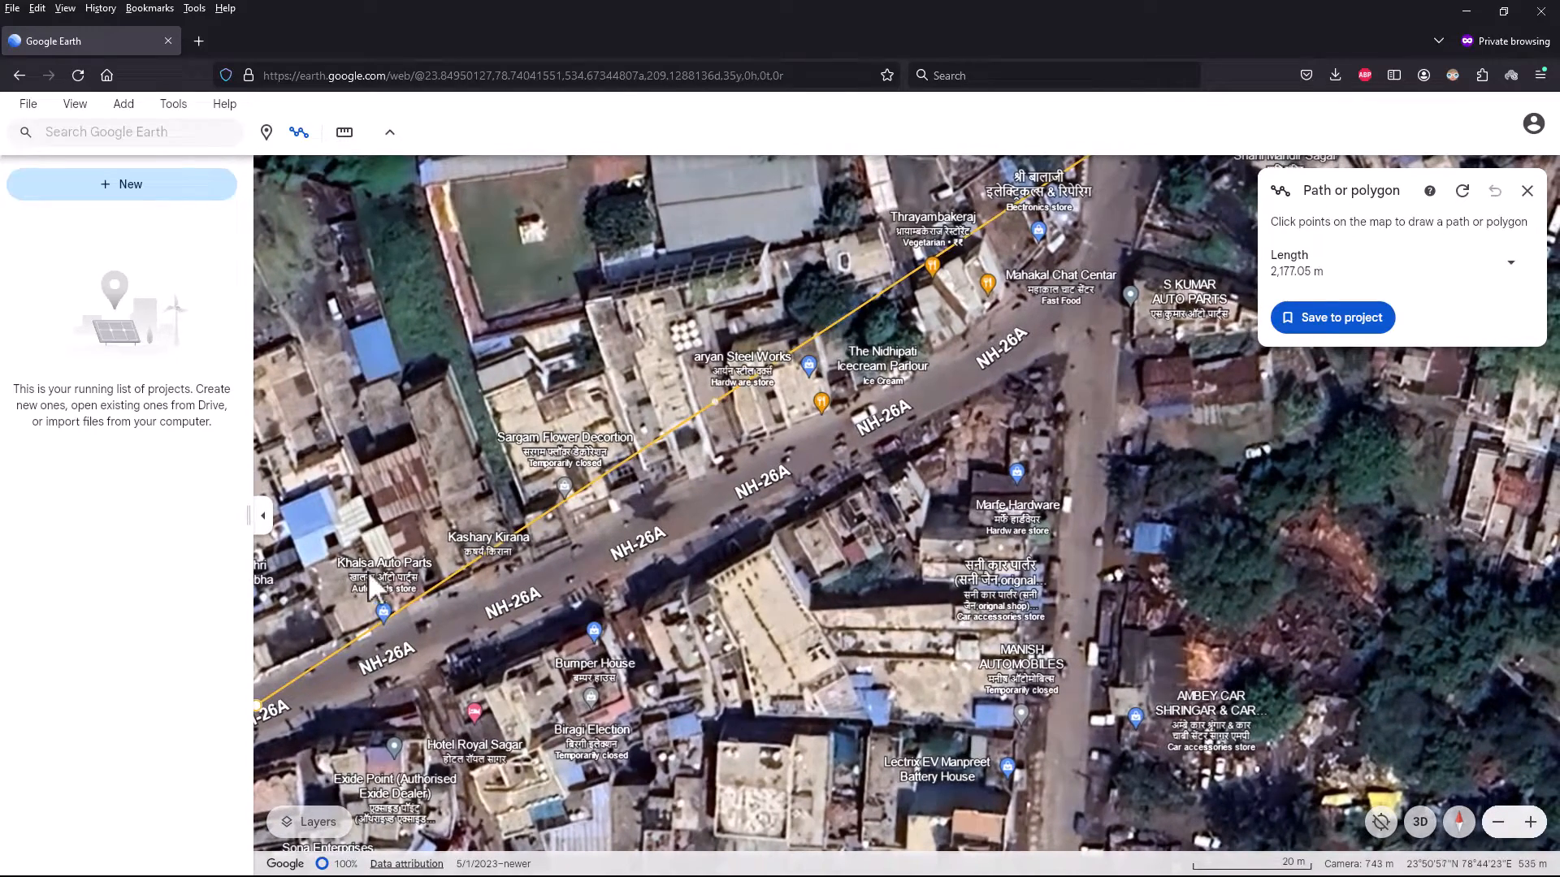
scroll(971, 295, "down", 3)
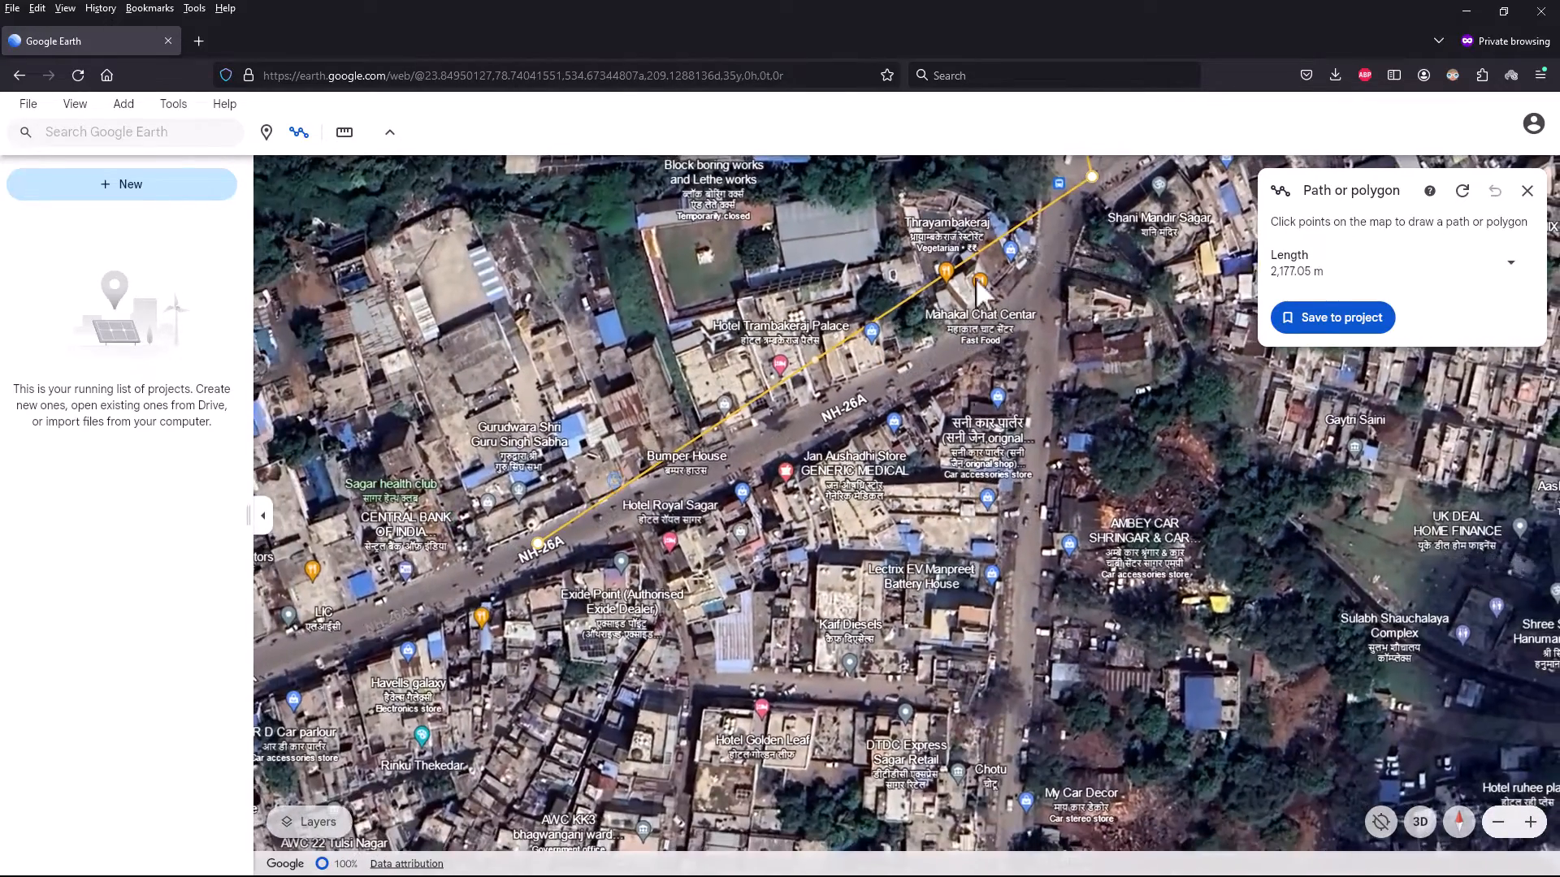
left_click(1090, 173)
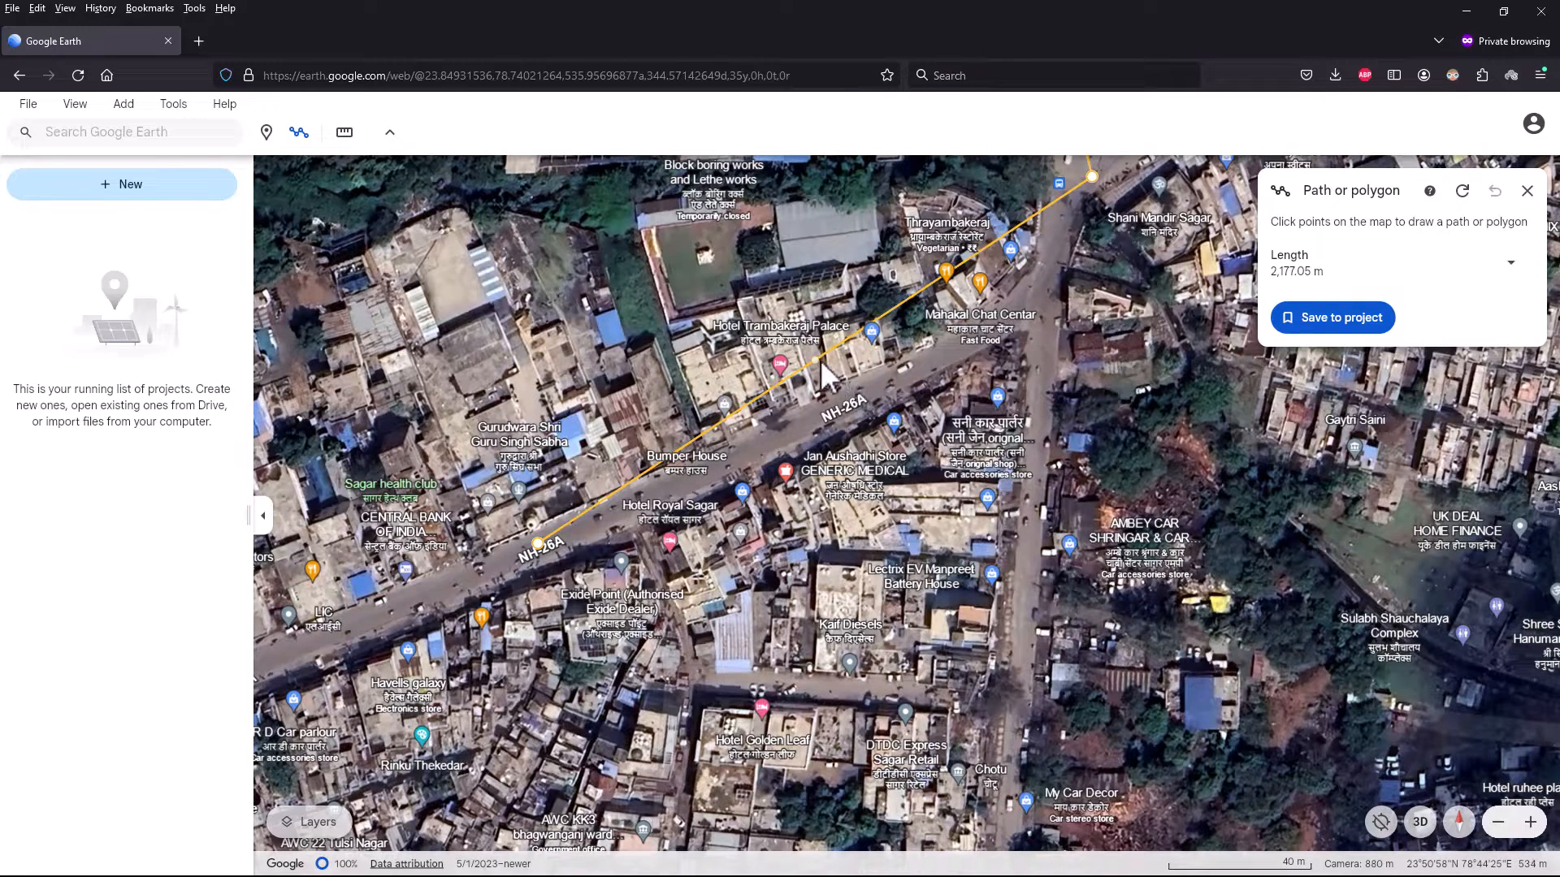
left_click_drag(821, 374, 1026, 304)
left_click_drag(1058, 197, 793, 580)
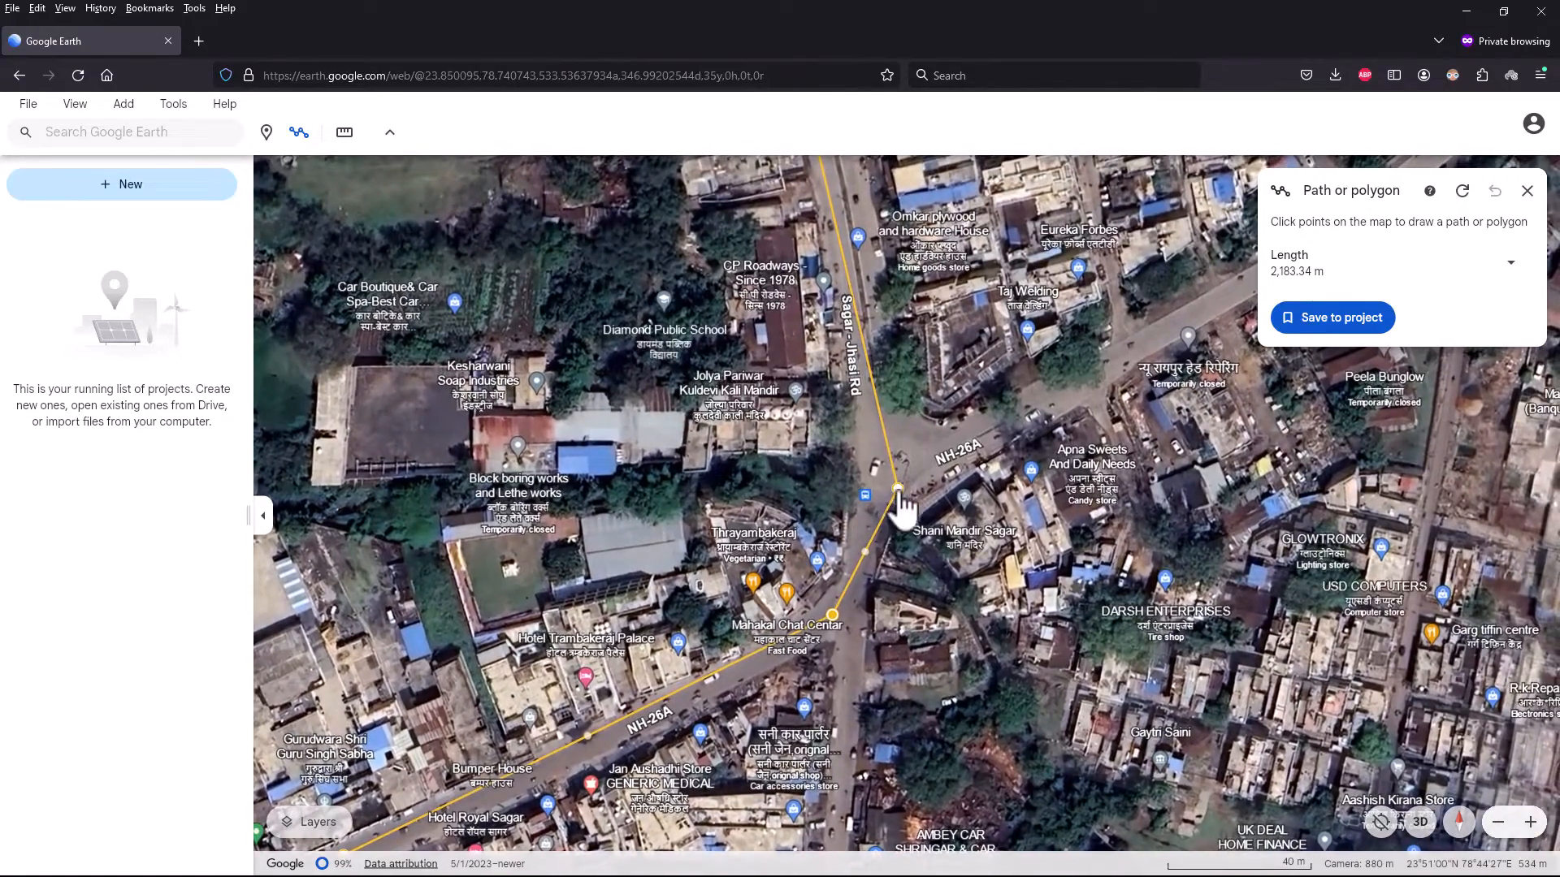
Fit the path to the road at the Sagar Jhansi Rd and NH-26A junction by repositioning its points and adding one between them.
left_click_drag(899, 491, 882, 459)
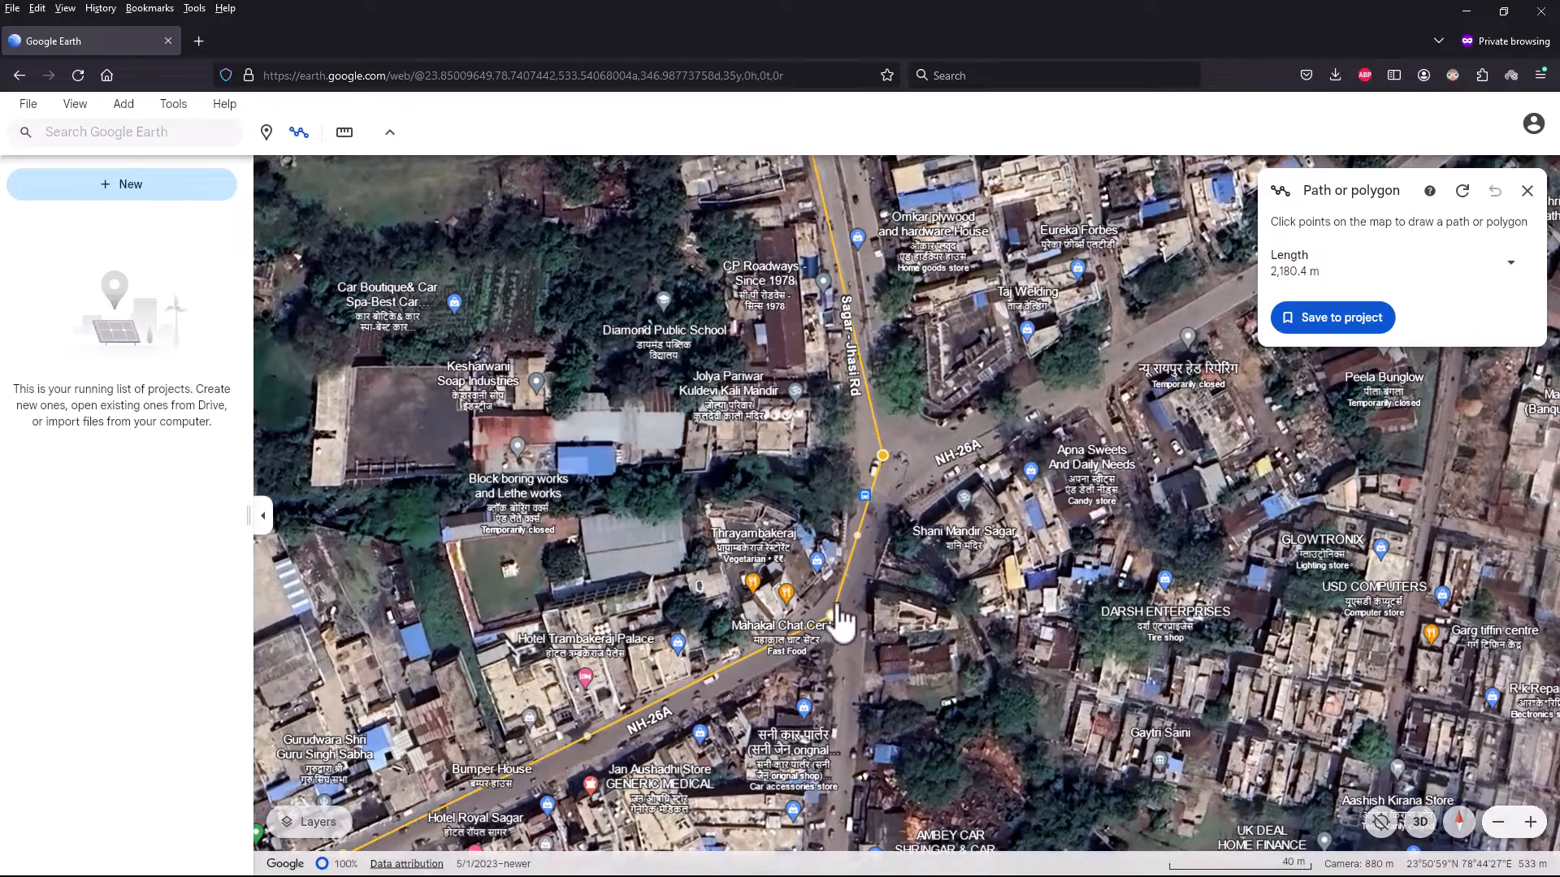
left_click_drag(841, 630, 872, 569)
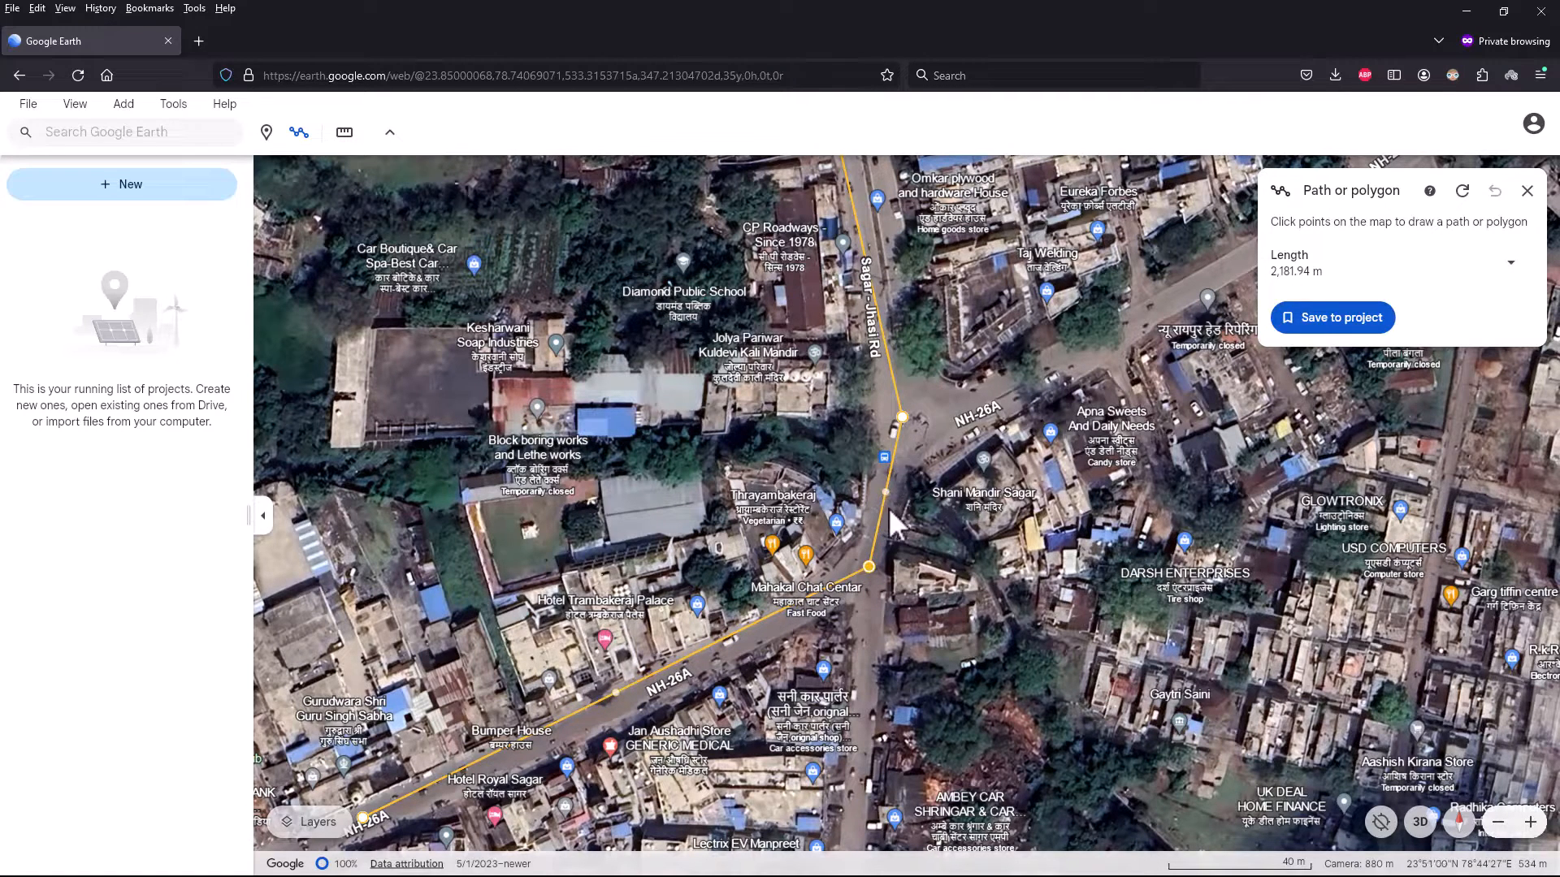
left_click_drag(886, 493, 853, 579)
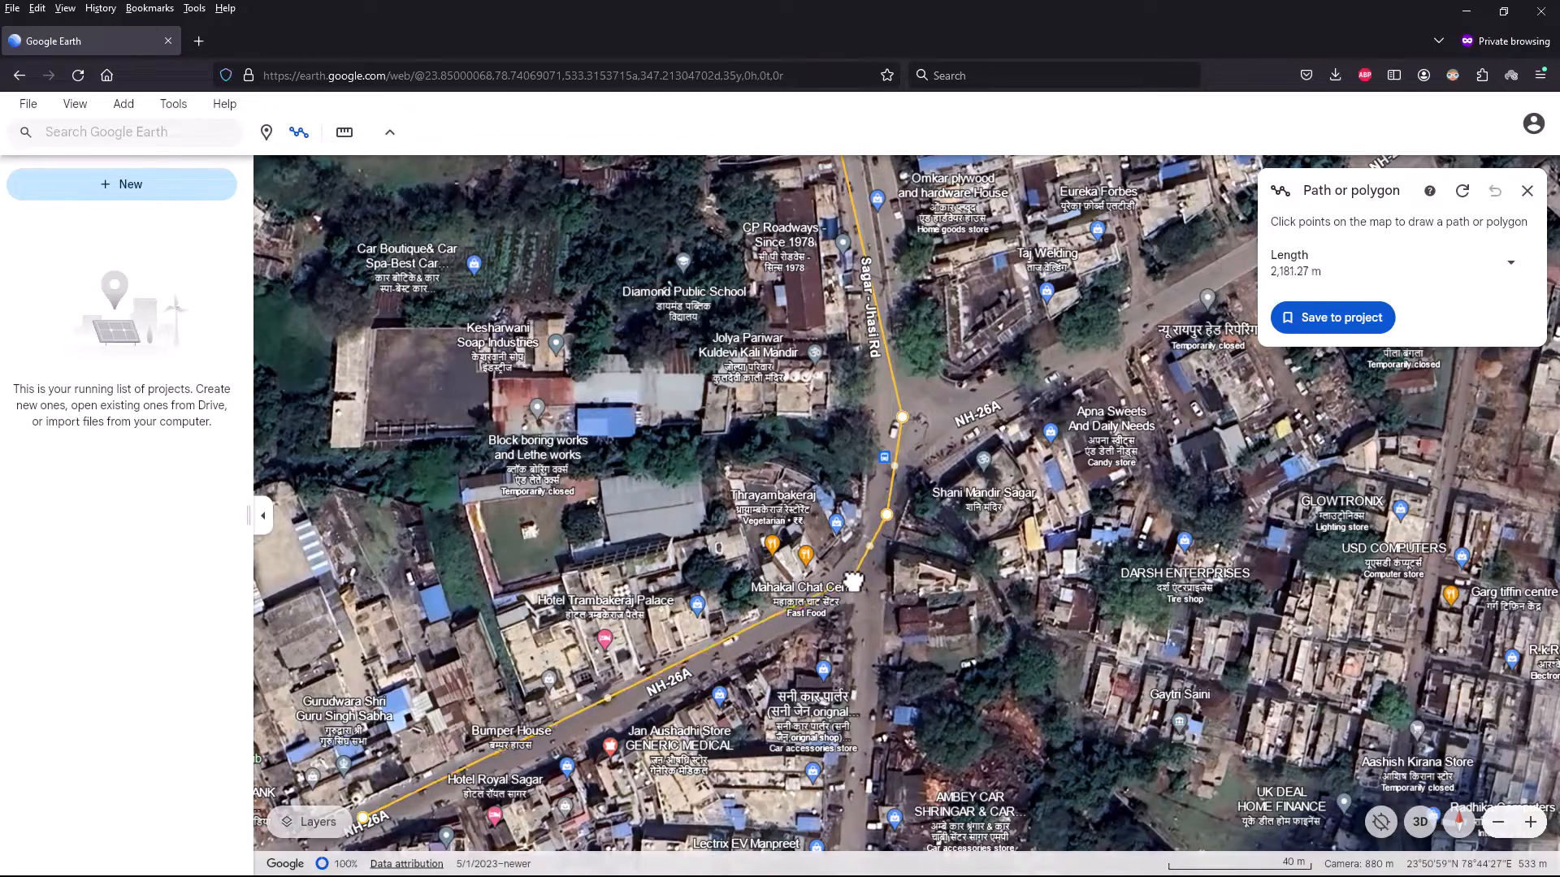
Examine the path's alignment along Sagar Jhansi Rd, from the NH-26A junction north, including the overall route to MRC Gurudwara.
left_click_drag(900, 306, 823, 650)
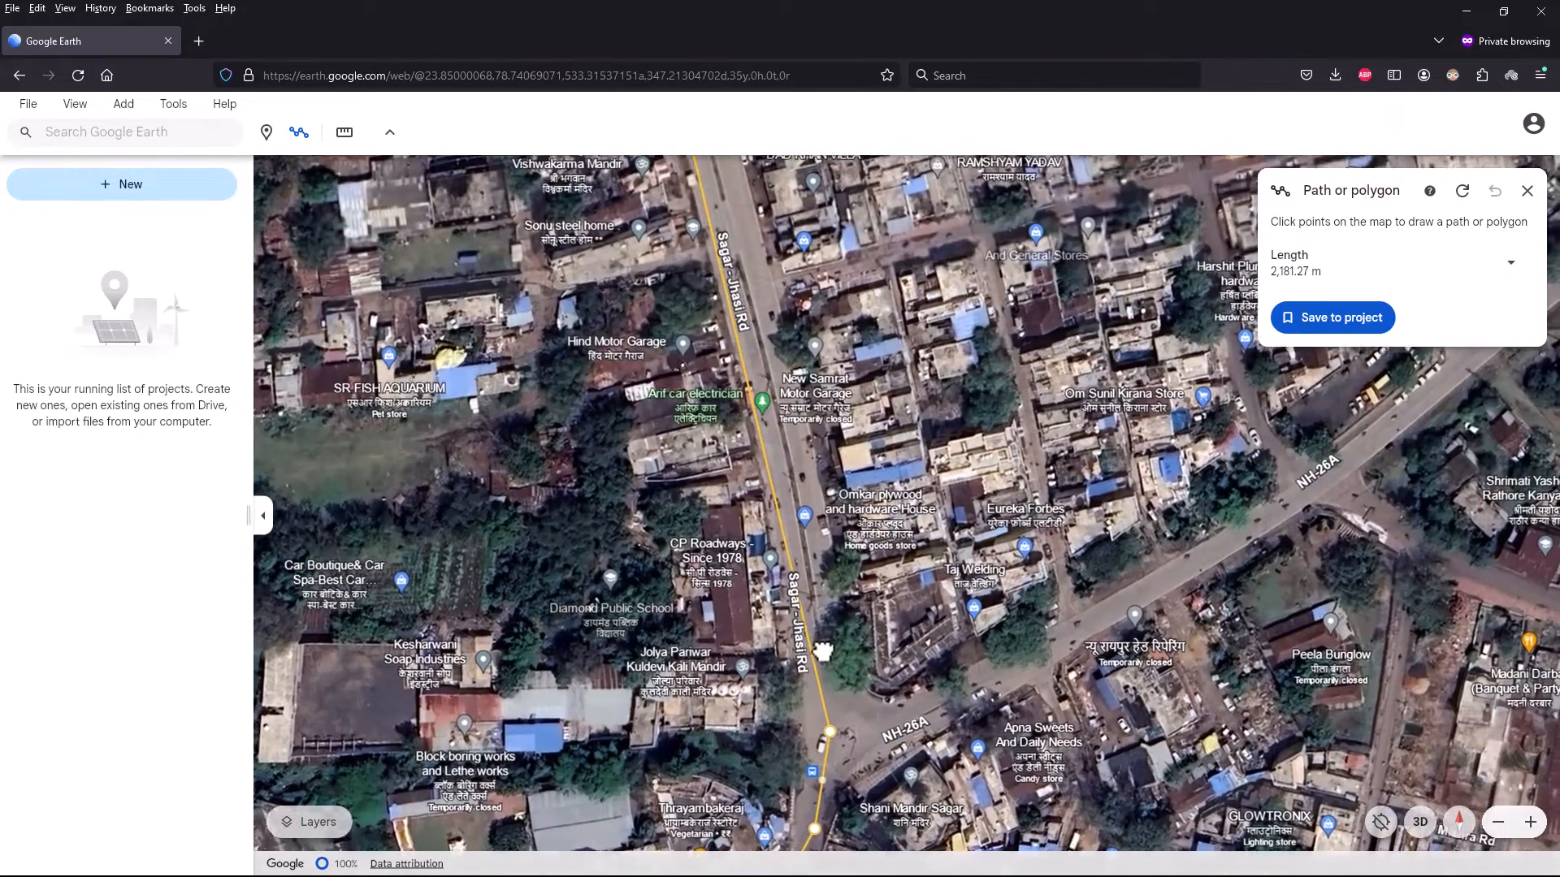
left_click_drag(765, 359, 784, 618)
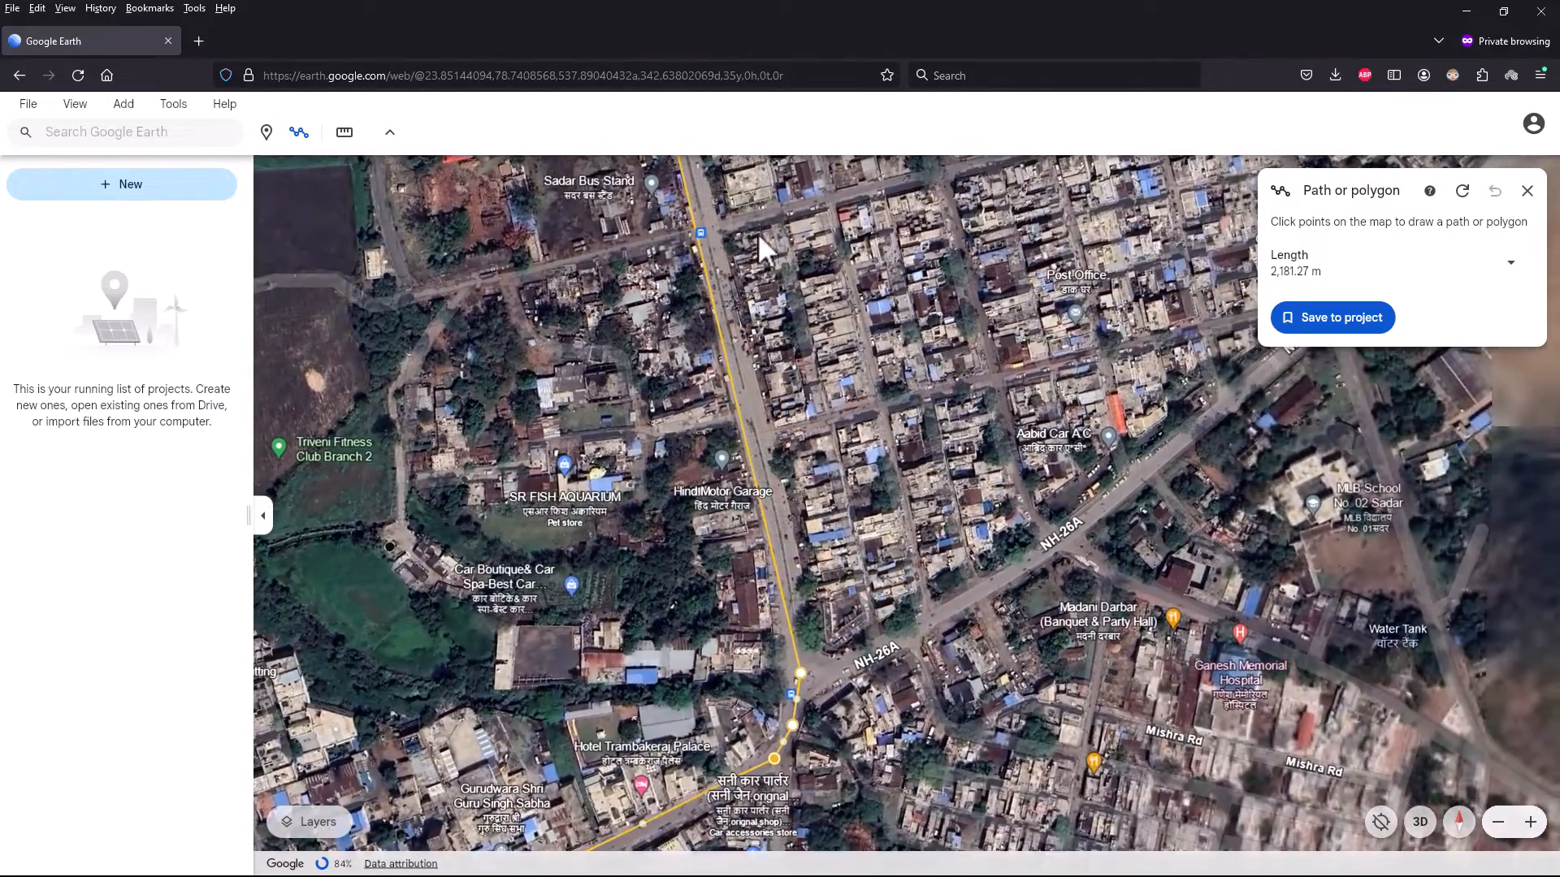
left_click_drag(758, 232, 689, 618)
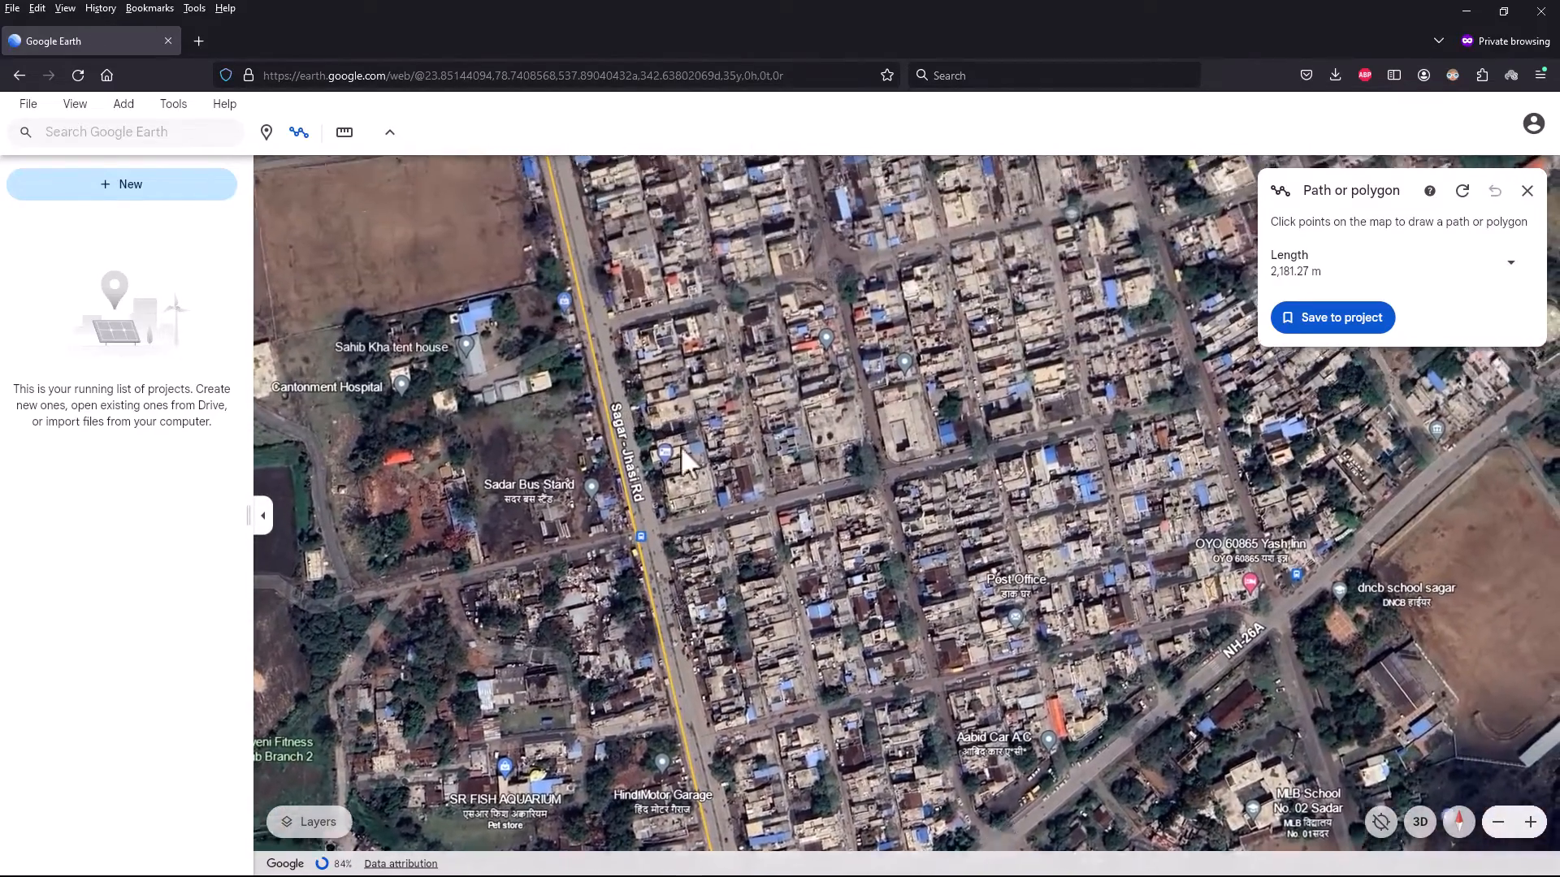
left_click_drag(685, 377, 673, 618)
left_click_drag(639, 276, 609, 512)
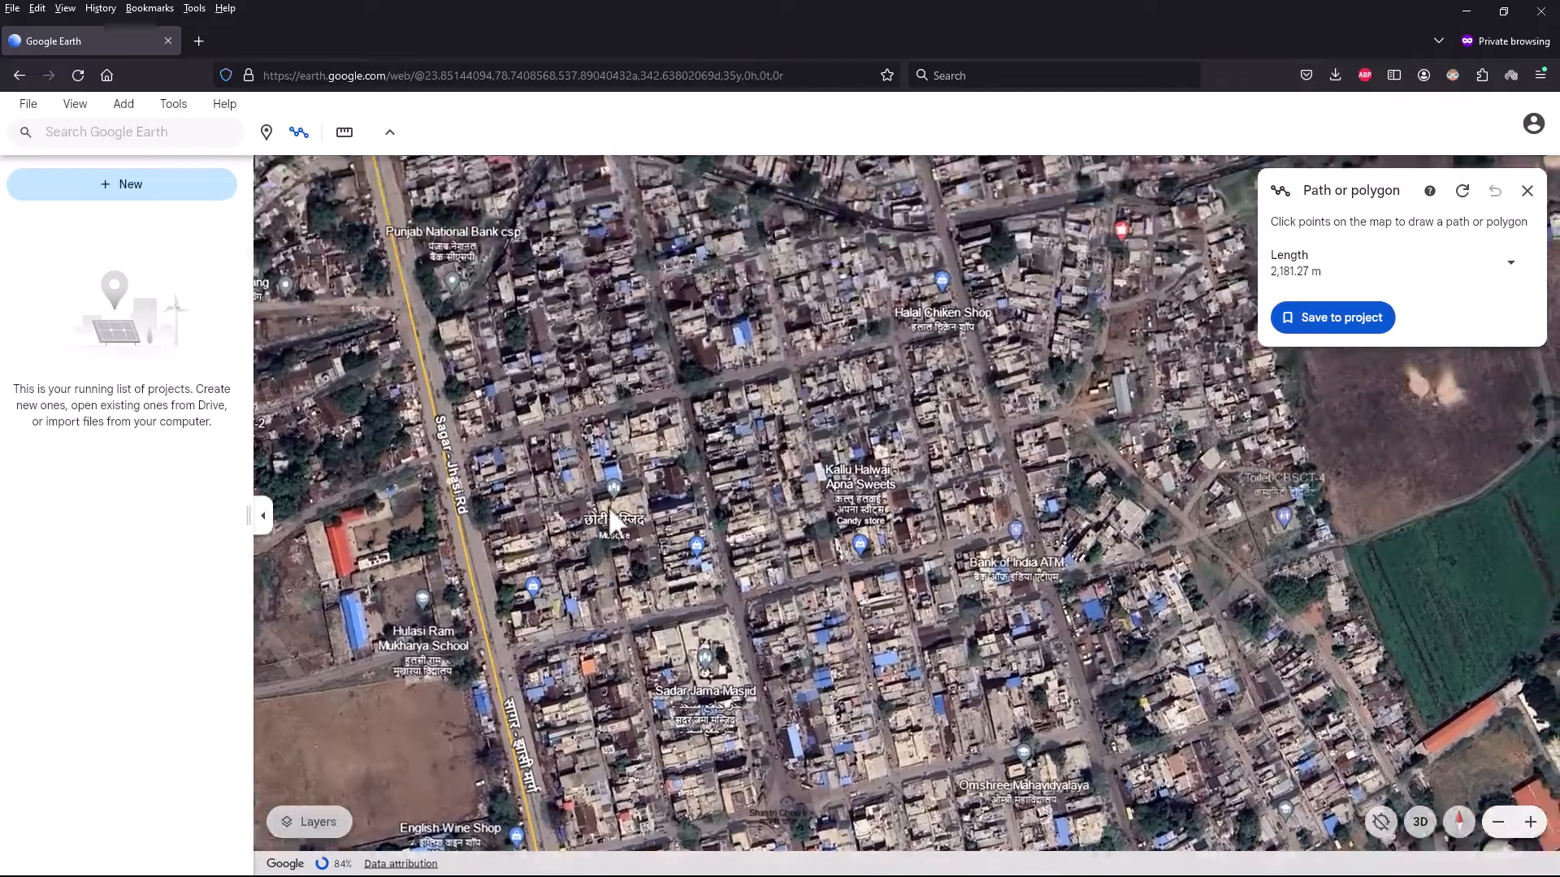
left_click_drag(637, 341, 613, 512)
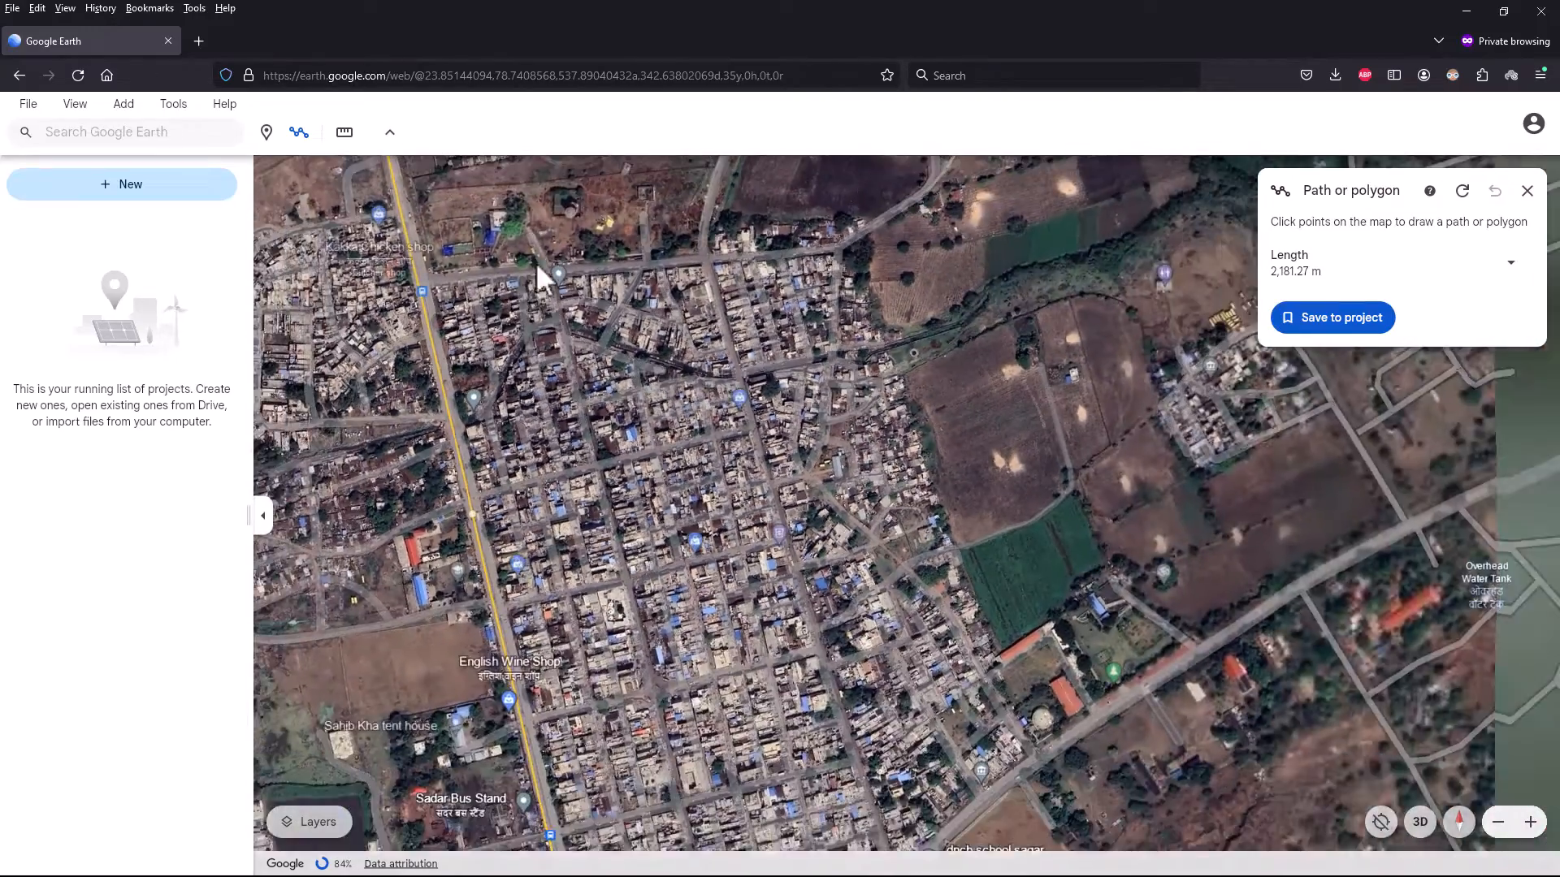
left_click_drag(539, 260, 642, 405)
scroll(642, 405, "down", 5)
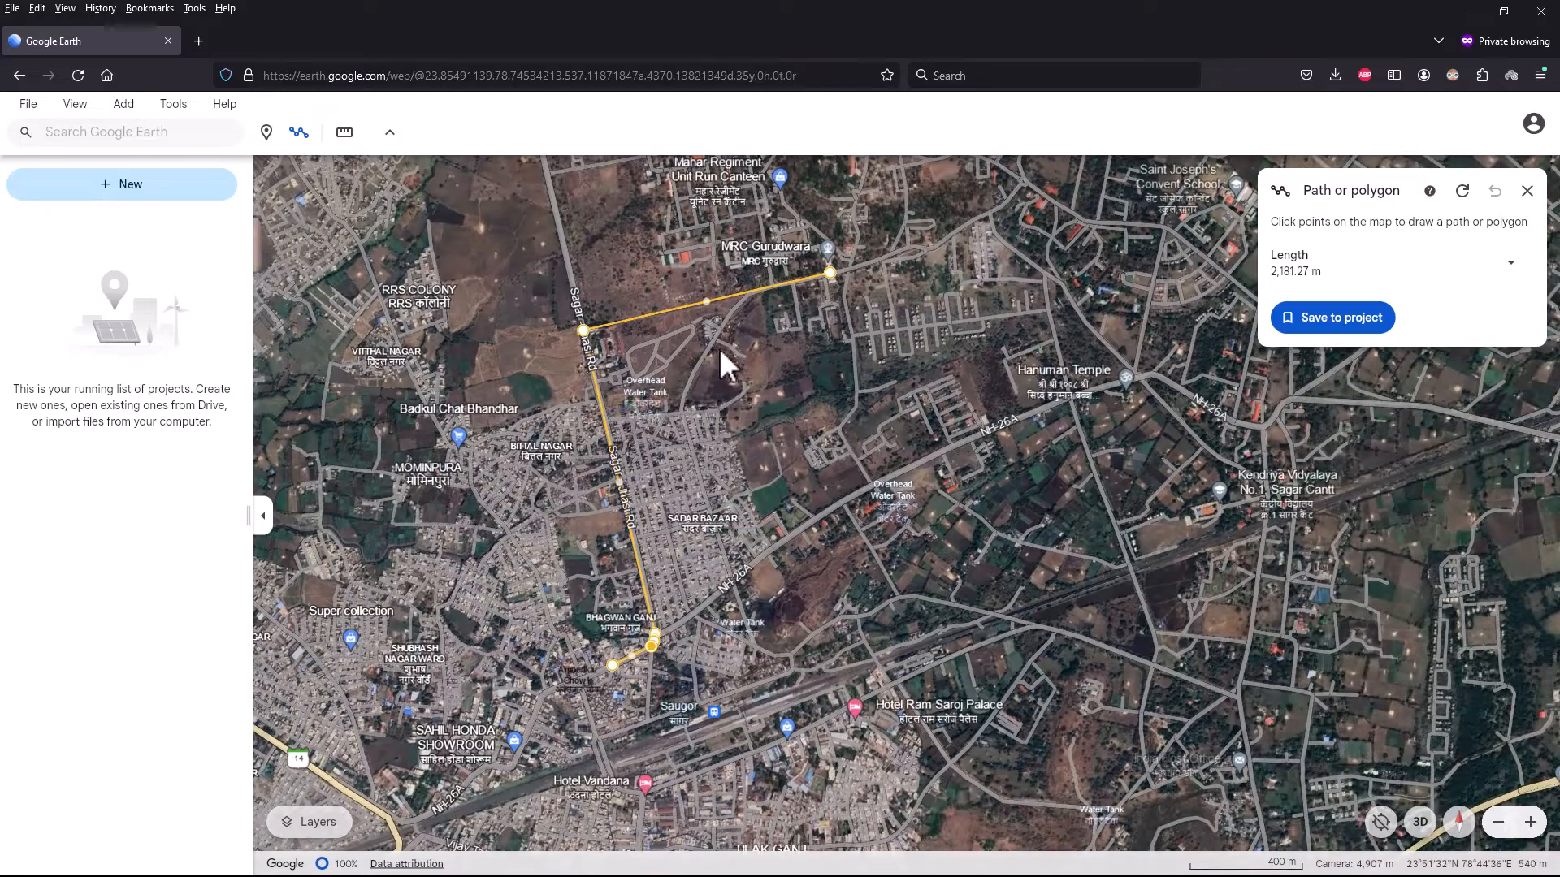
Move the path's northwest corner south to the junction near Punjab National Bank csp and reroute it past Paltan Masjid and Real K M Tailors.
scroll(679, 335, "up", 2)
scroll(683, 341, "up", 3)
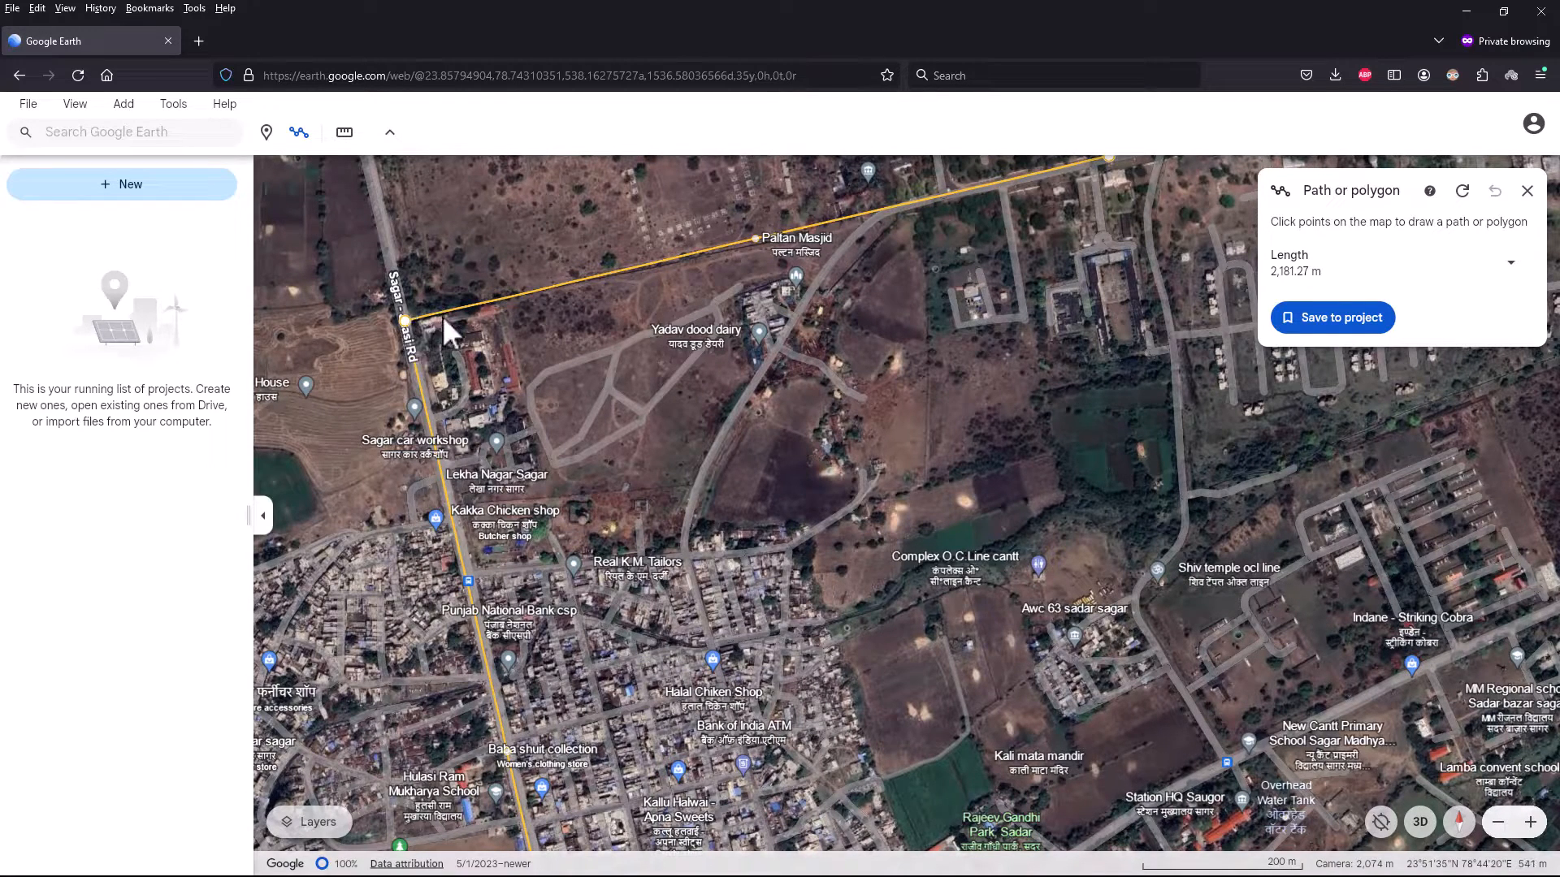
left_click_drag(406, 322, 469, 578)
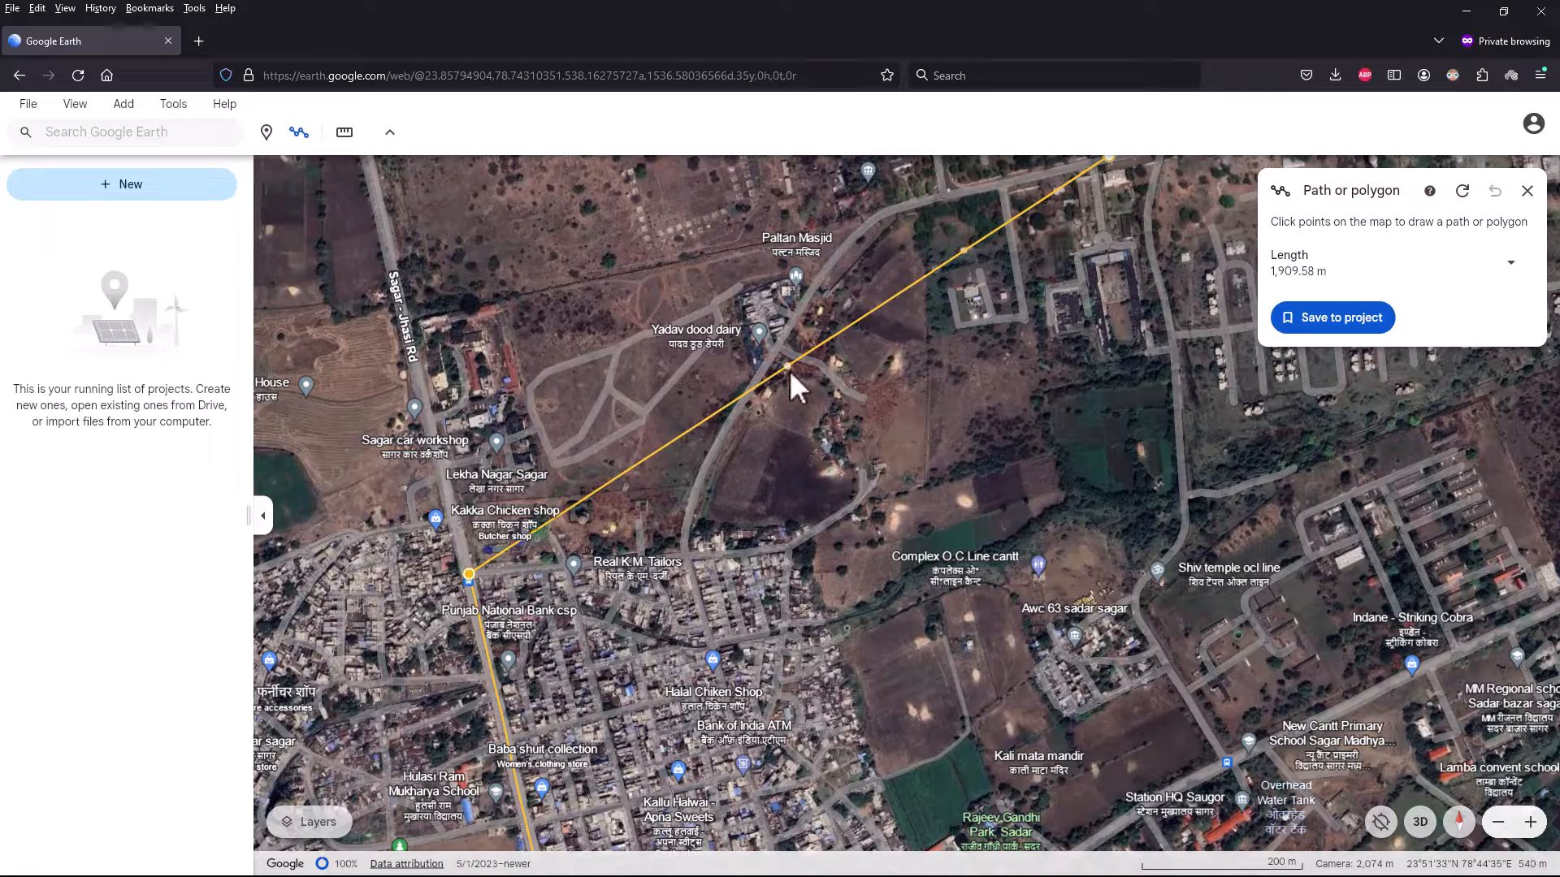
left_click_drag(787, 366, 888, 216)
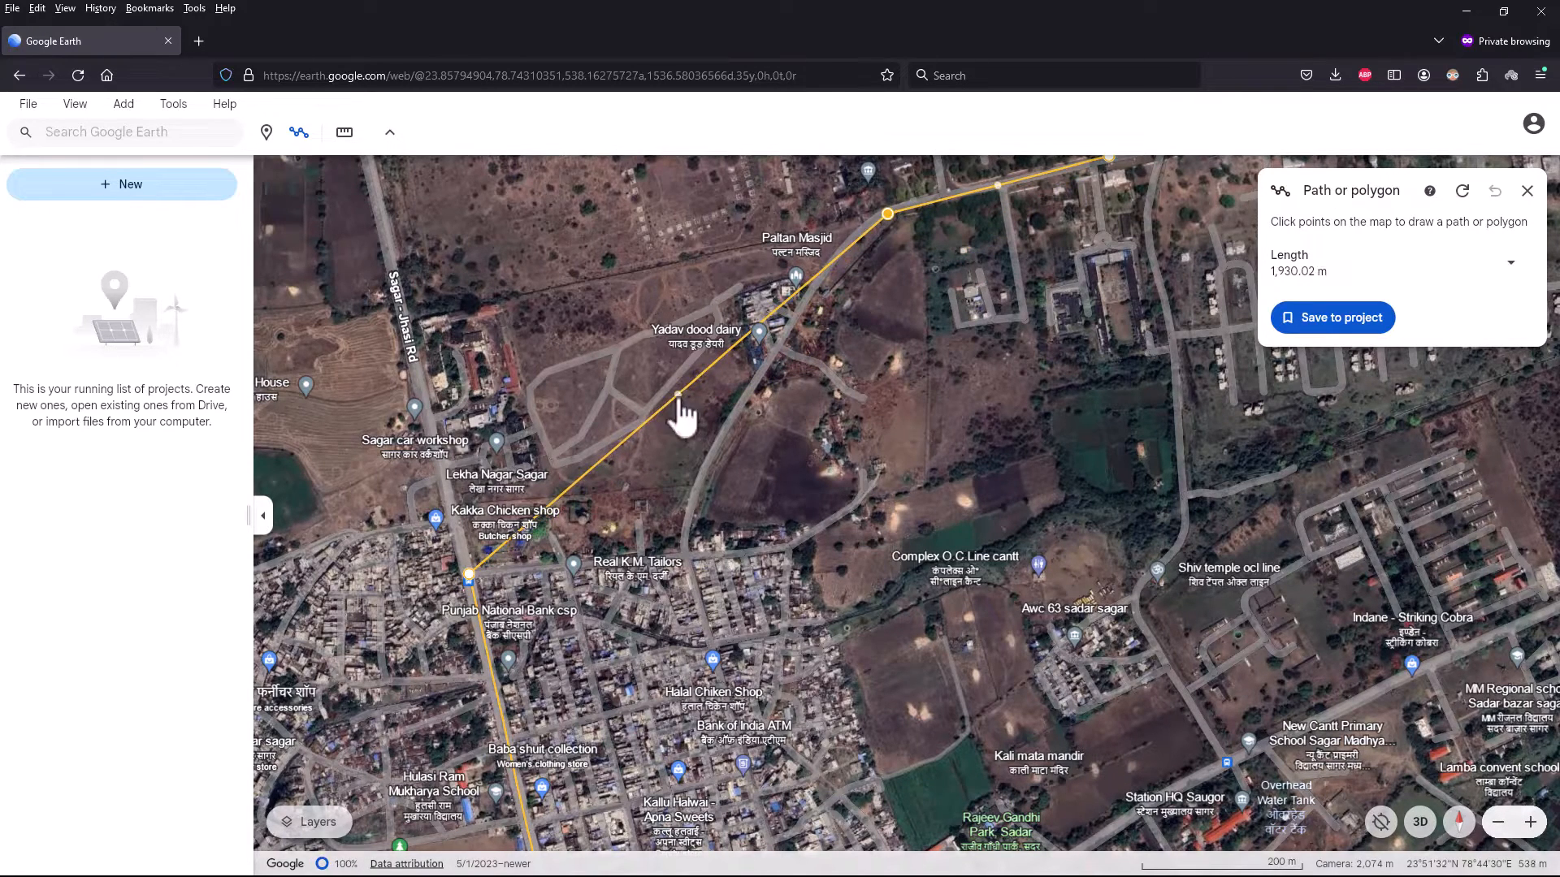
left_click_drag(679, 395, 685, 554)
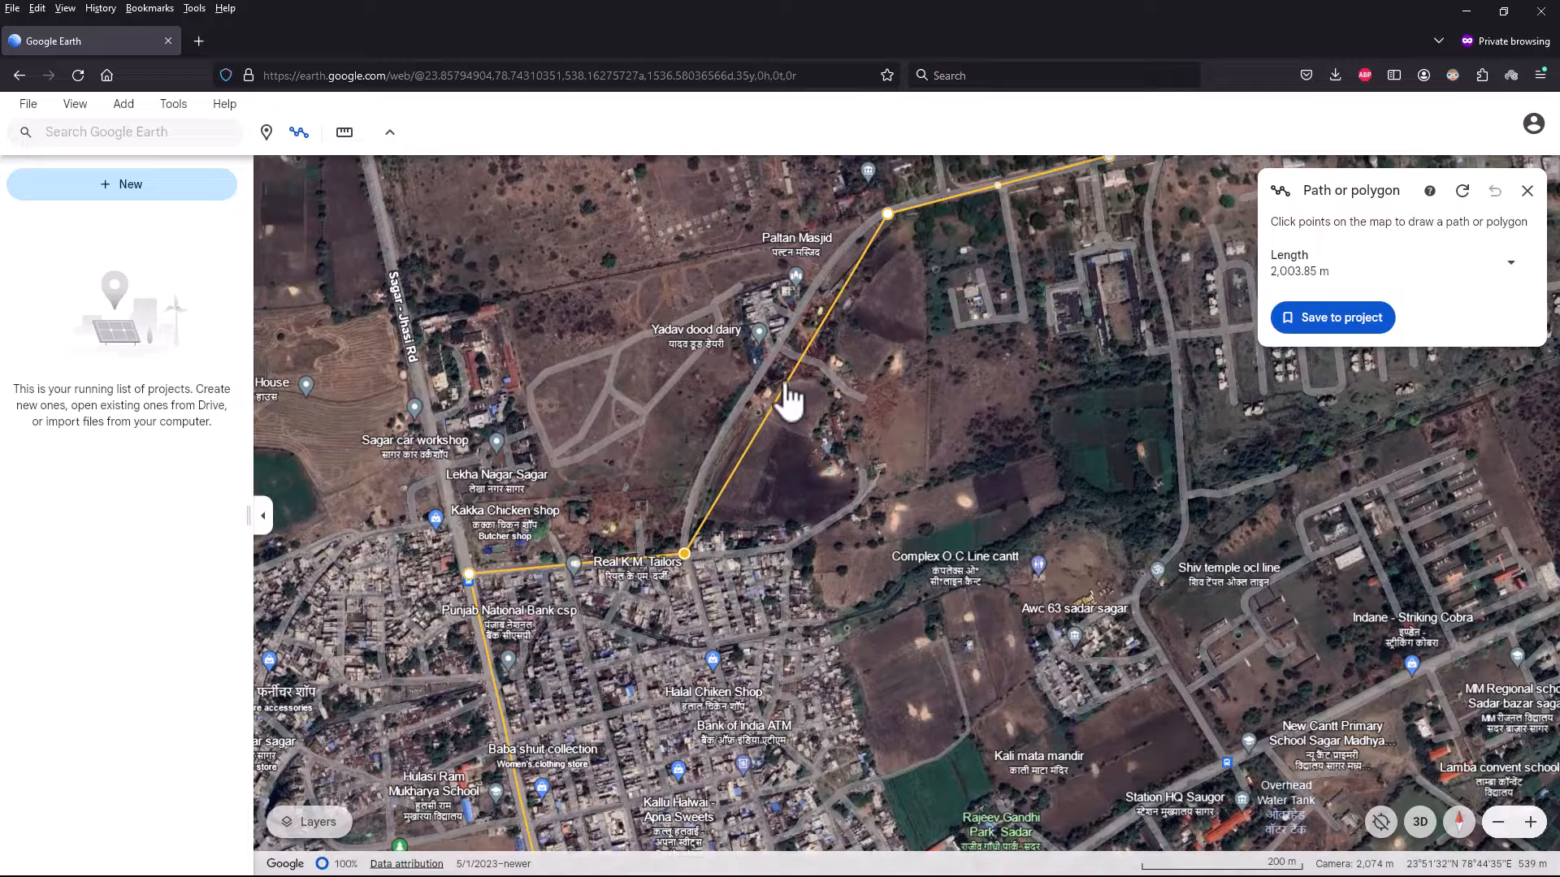
Fit the path to the curved road between Paltan Masjid and Real K M Tailors by adding points and adjusting the lower corner.
left_click_drag(786, 386, 836, 259)
left_click_drag(758, 406, 737, 413)
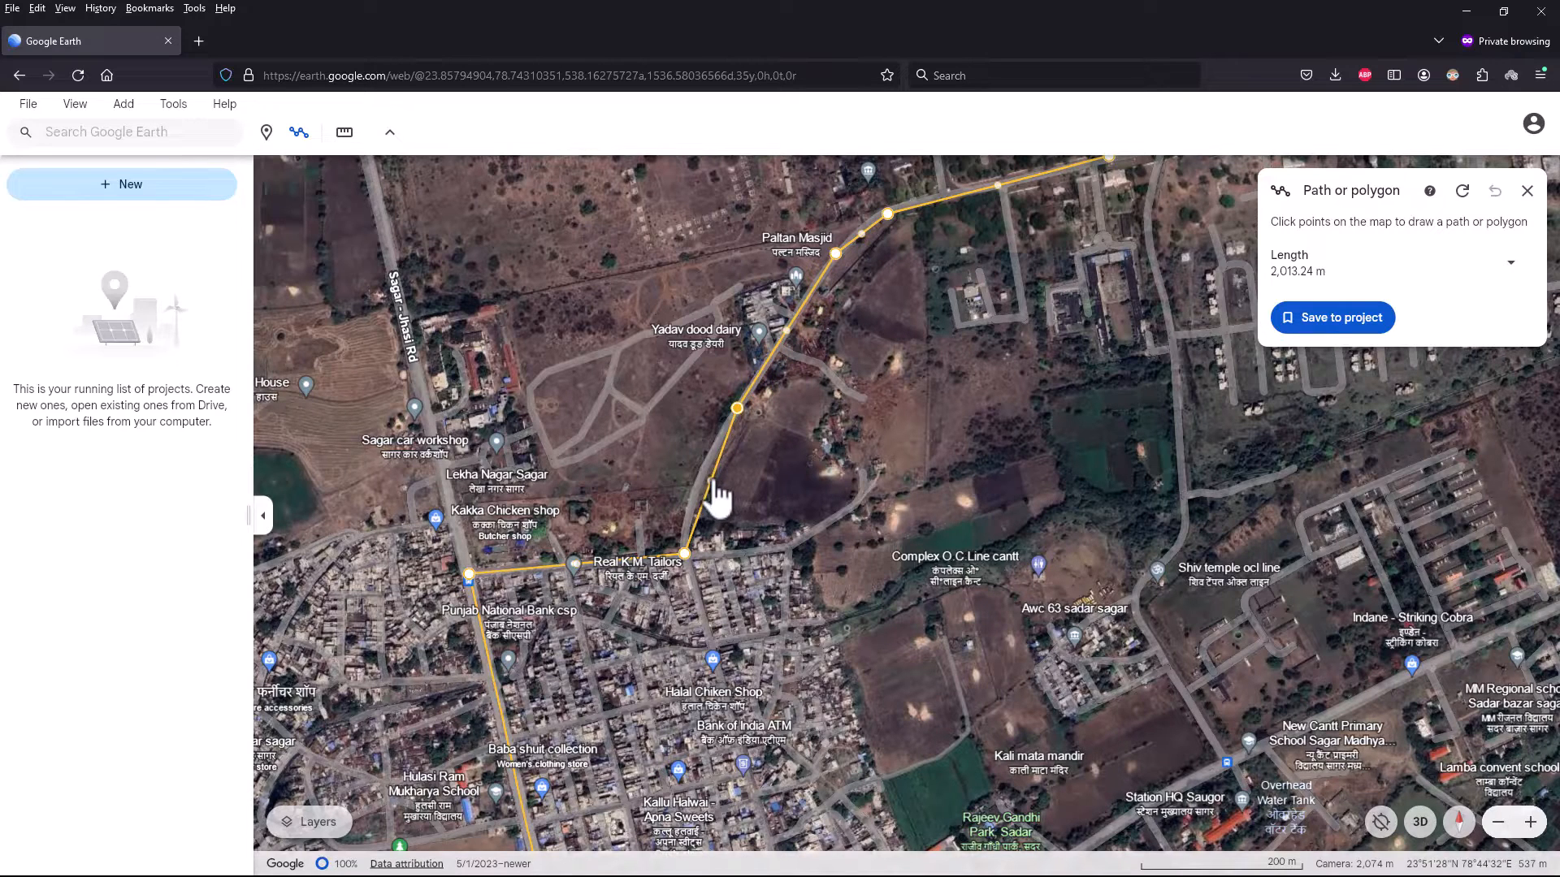
left_click_drag(710, 481, 699, 483)
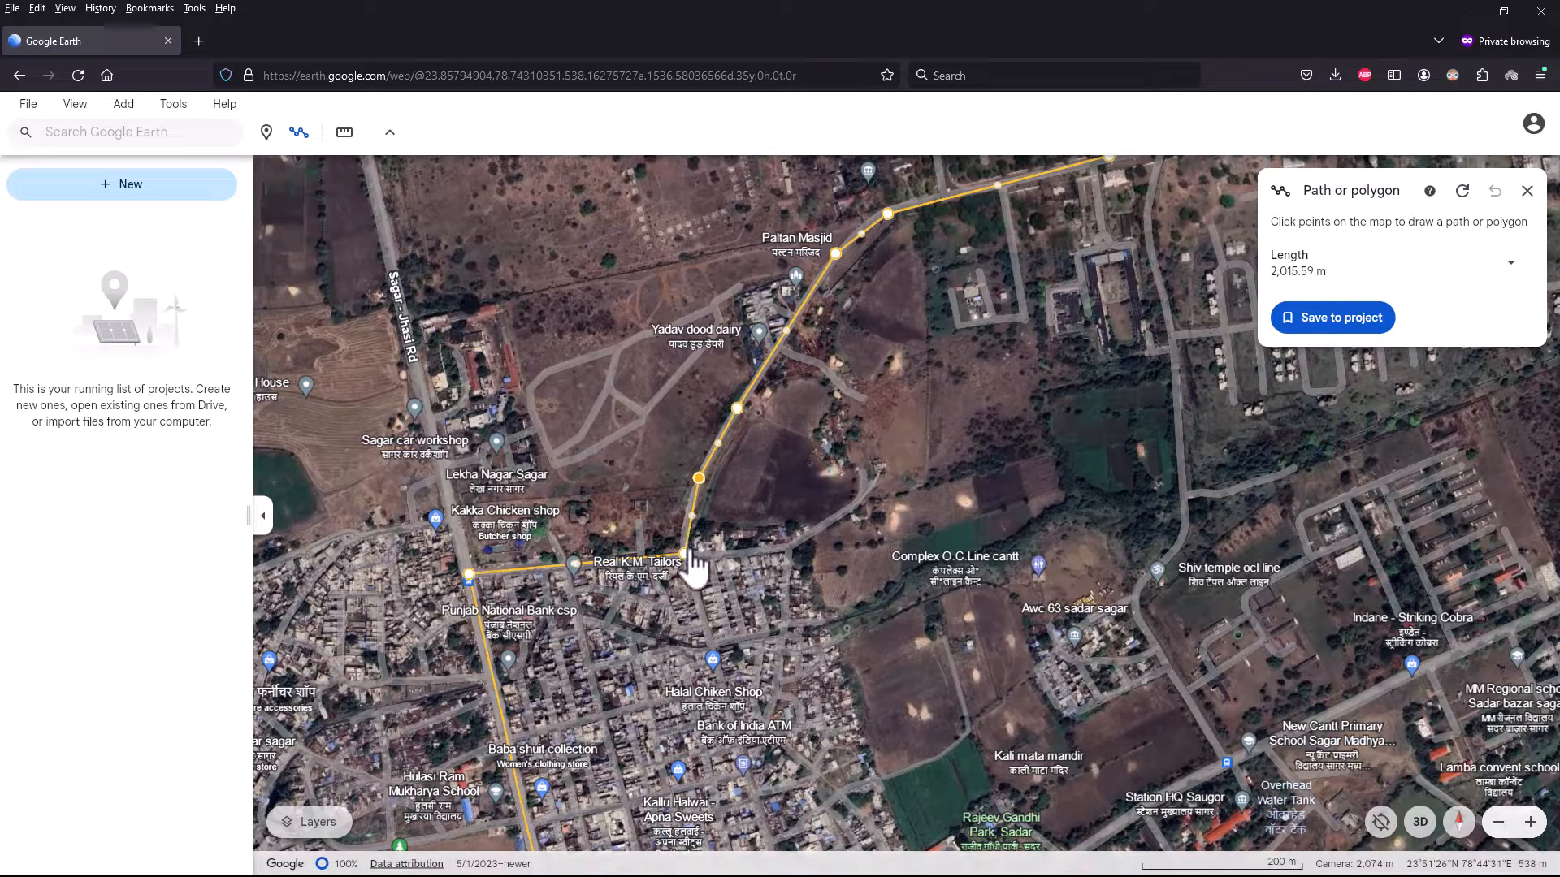
left_click_drag(688, 559, 690, 575)
Refine the path at the bend near Paradise Tea Stall by adding a point there and nudging the point north of it onto the road.
scroll(687, 548, "up", 5)
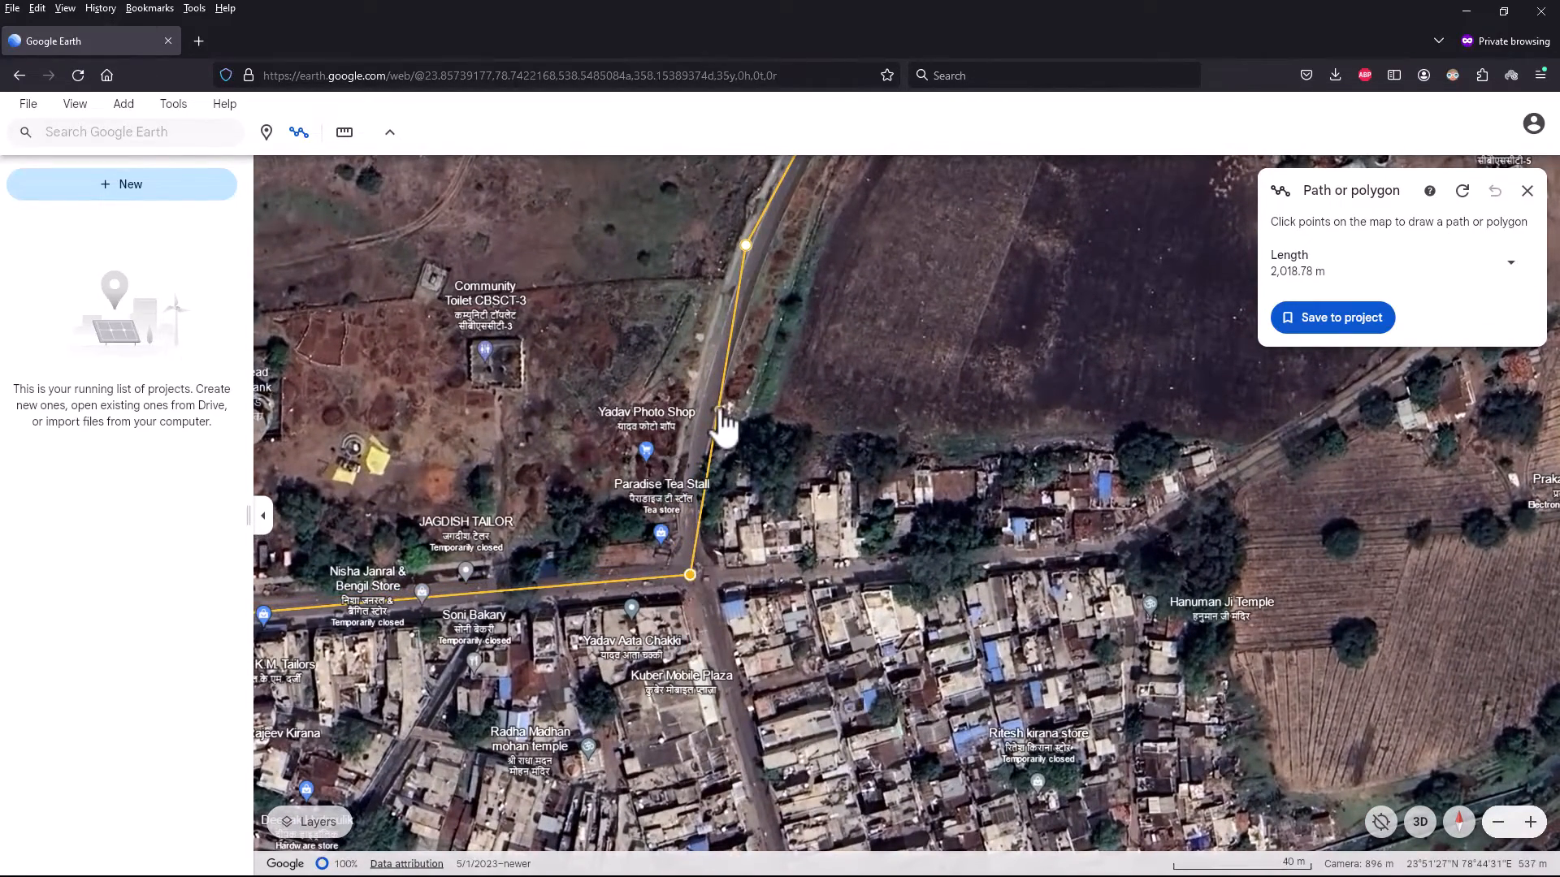
left_click_drag(718, 410, 685, 505)
left_click_drag(746, 245, 756, 245)
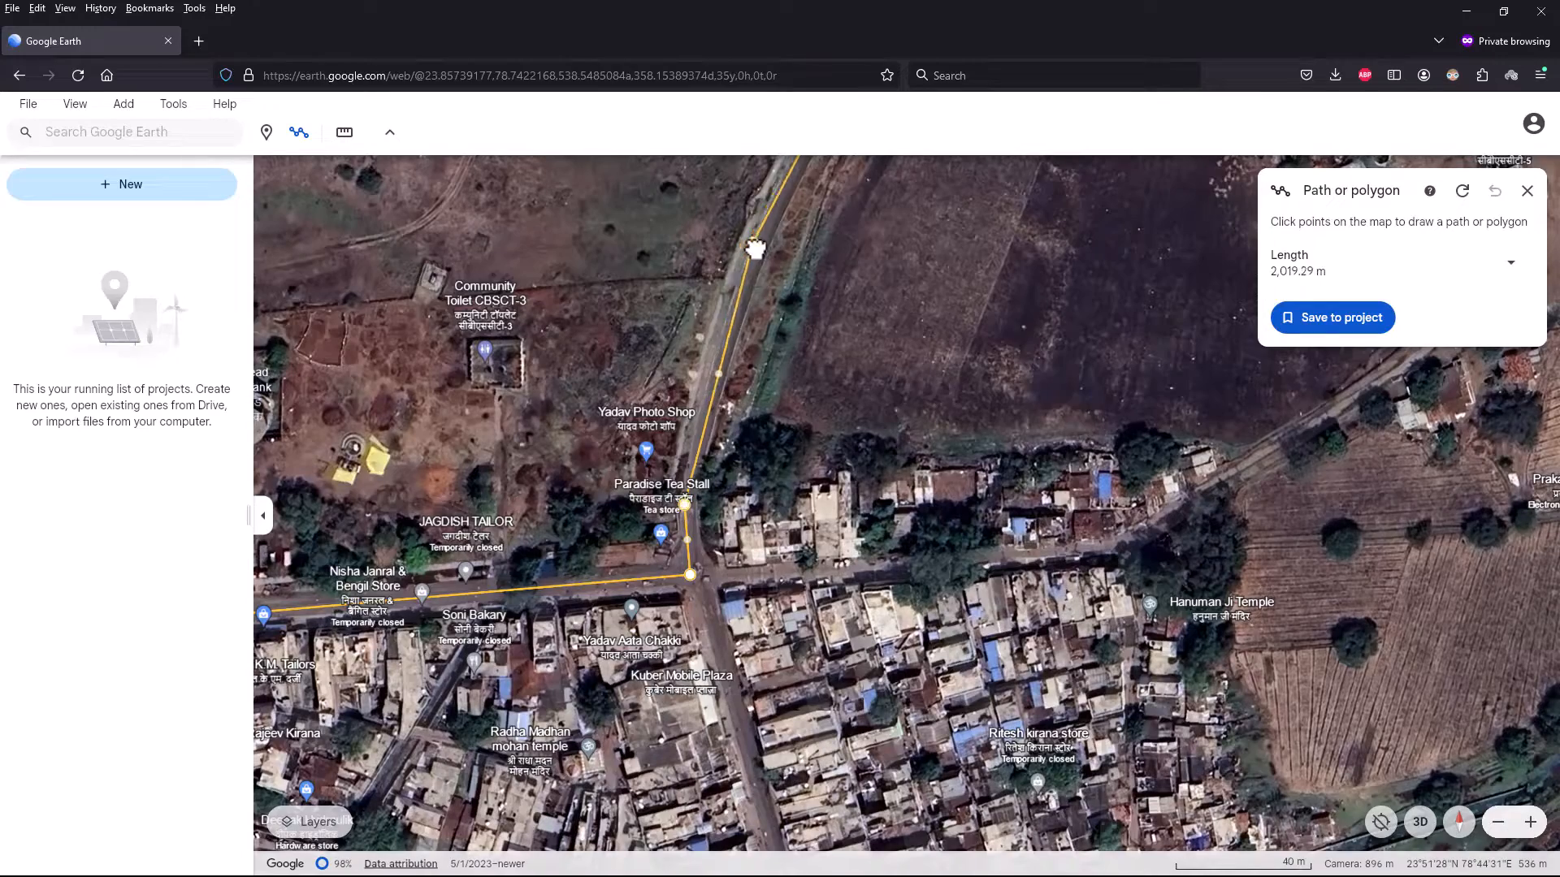
Divert the path east from Sagar Jhansi Rd near Baba shuit collection, placing two corners on the parallel street by Kallu Halwai Apna Sweets.
scroll(810, 229, "down", 3)
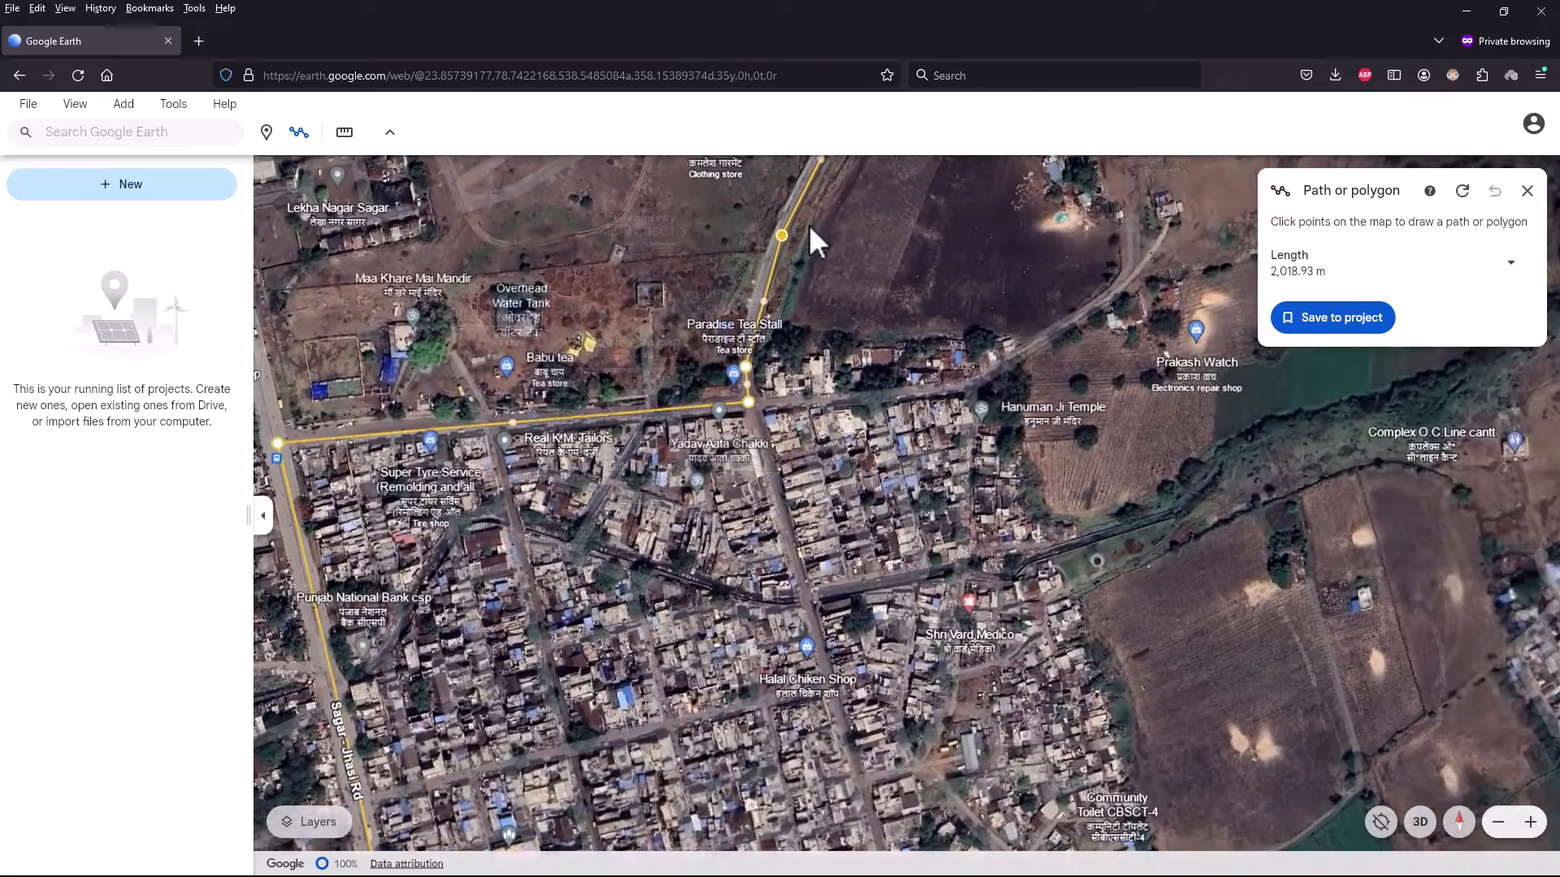
left_click_drag(835, 219, 725, 542)
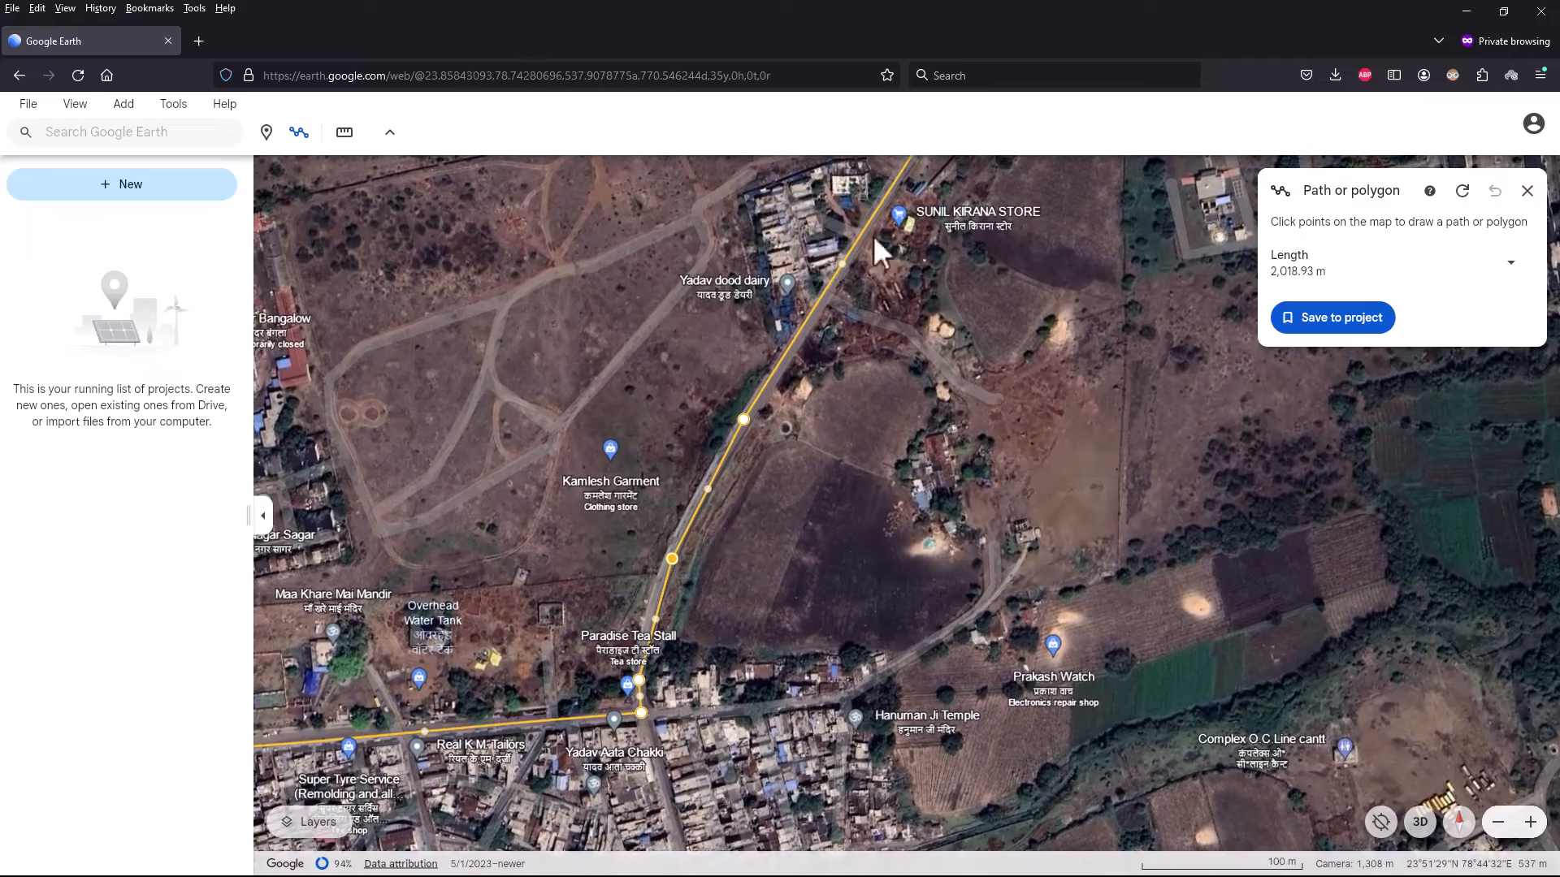
left_click_drag(790, 489, 1049, 225)
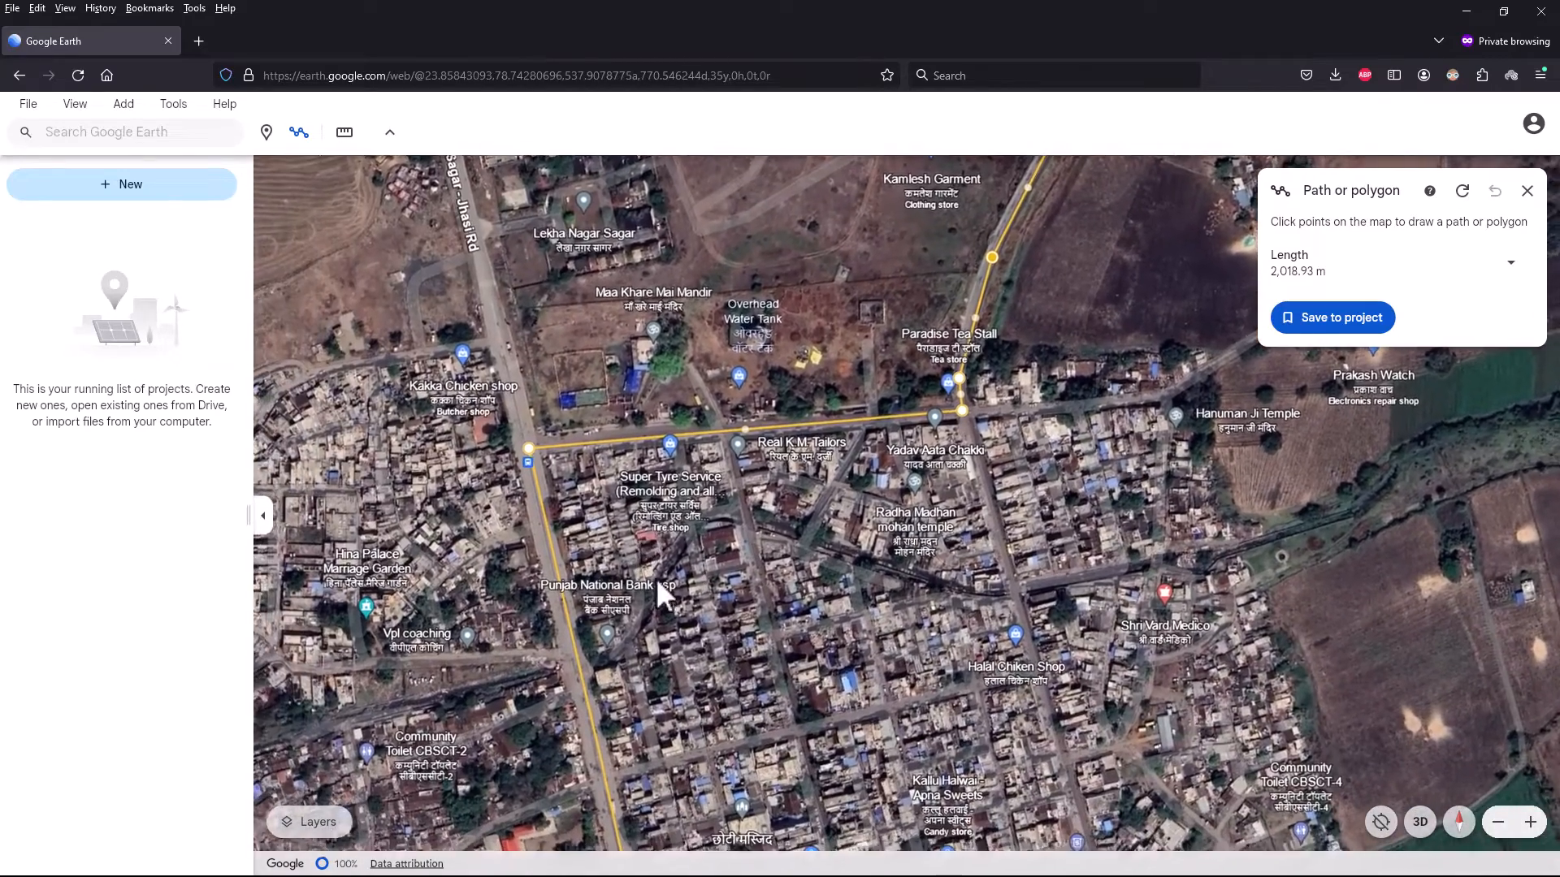
left_click_drag(656, 578, 605, 277)
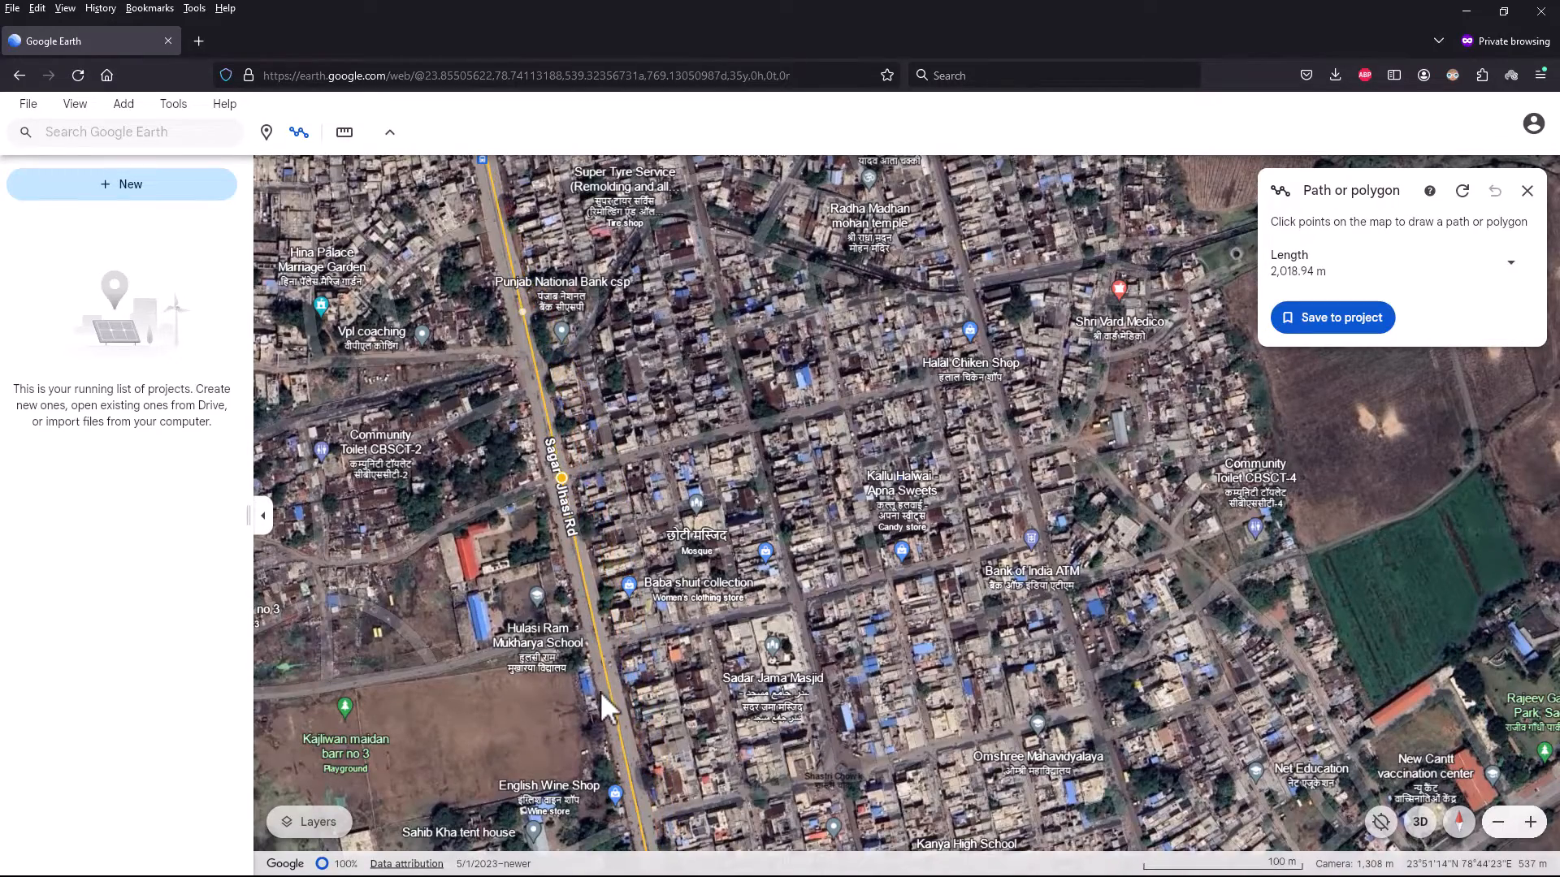
scroll(599, 692, "down", 3)
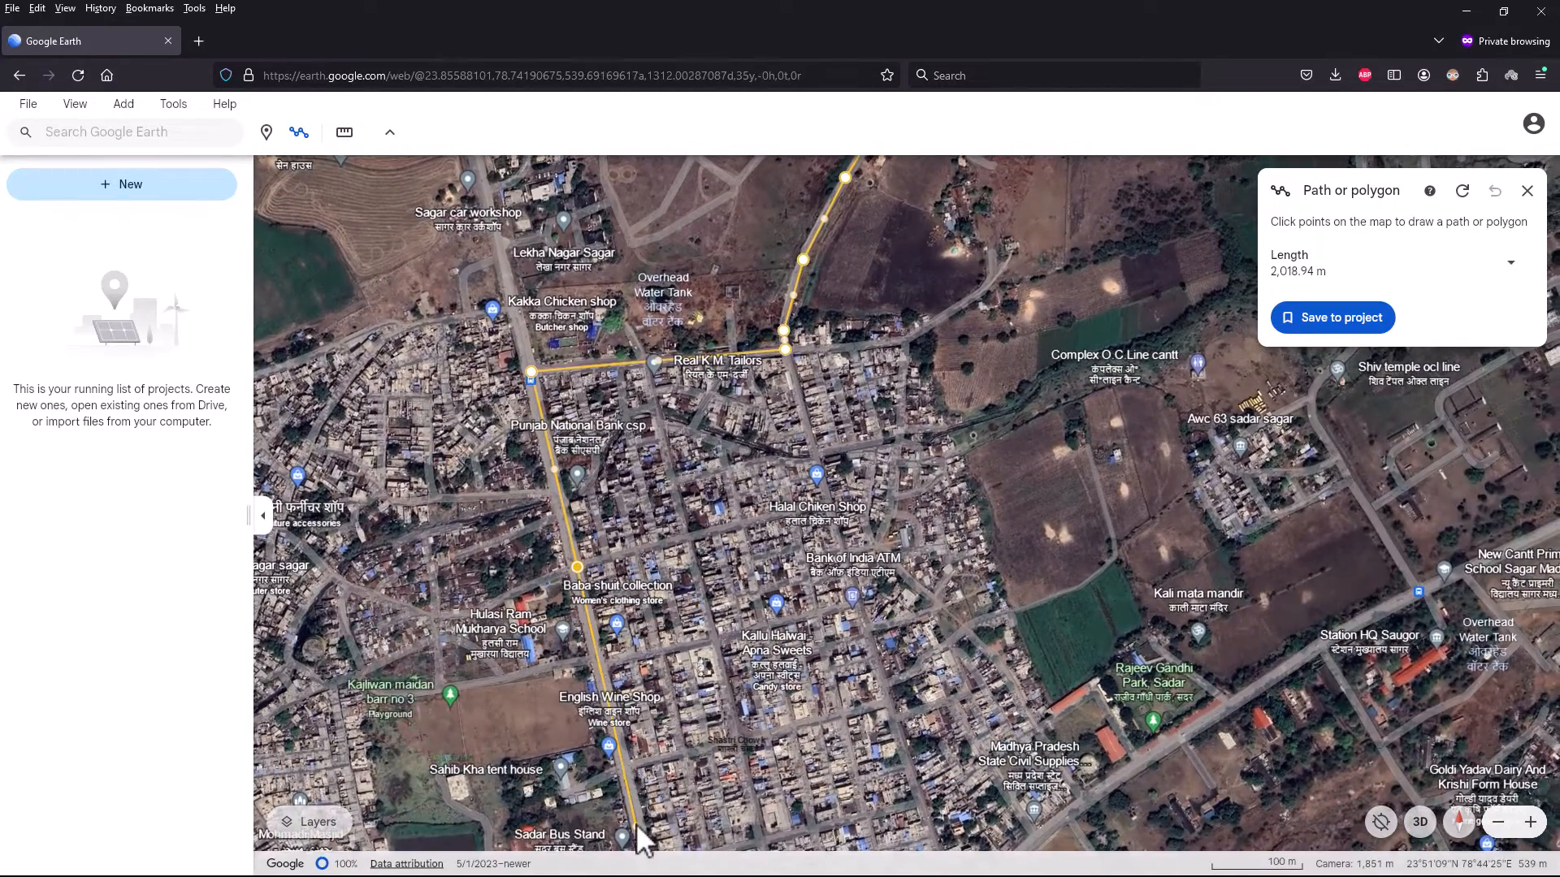
left_click_drag(644, 837, 693, 537)
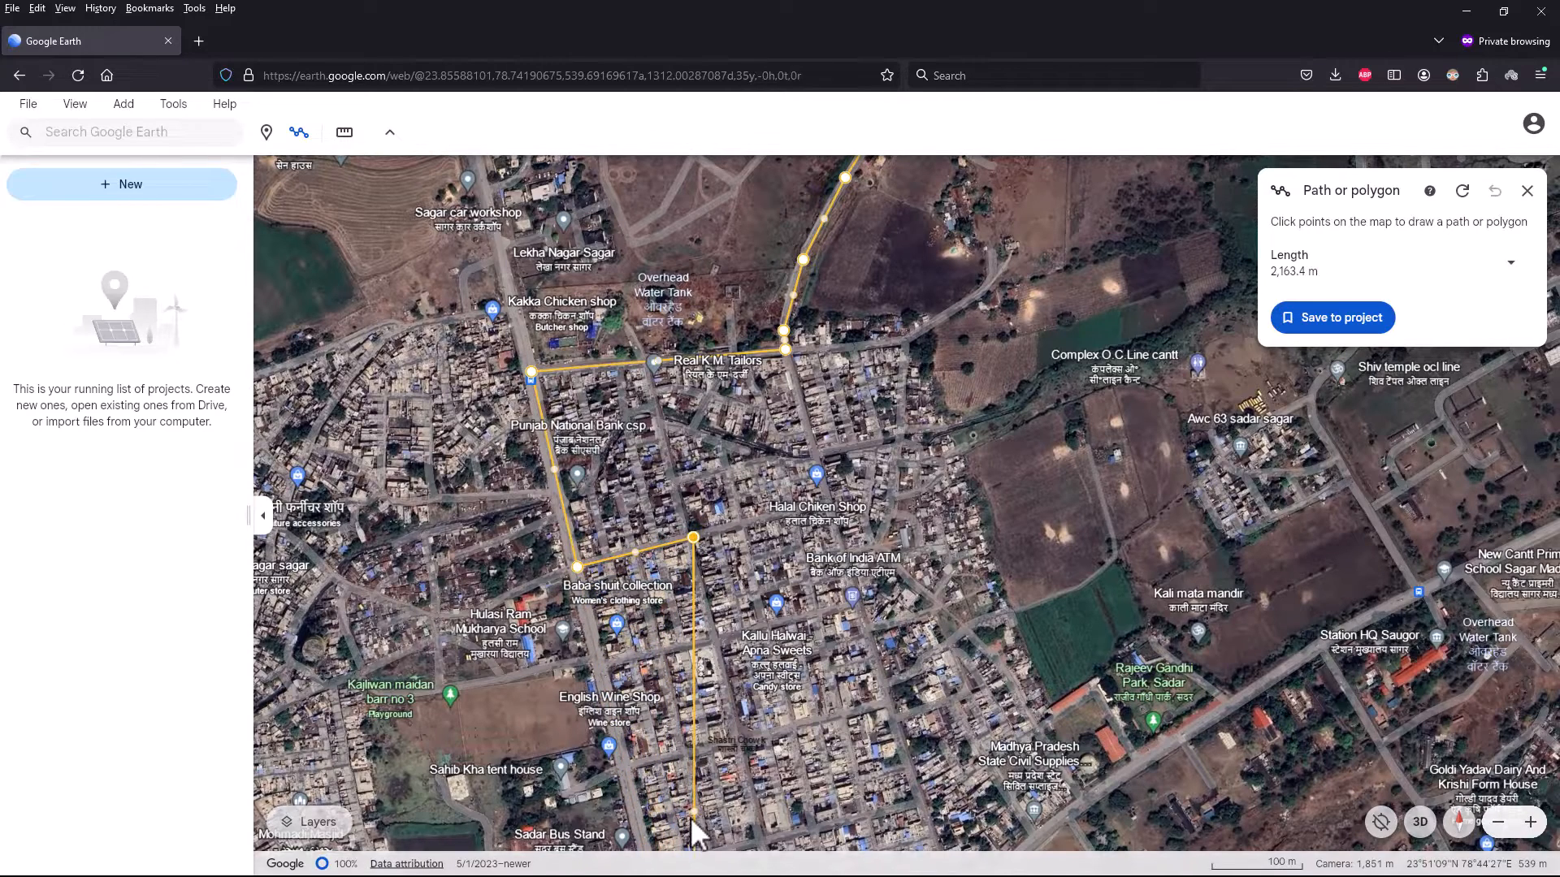
left_click_drag(695, 816, 718, 646)
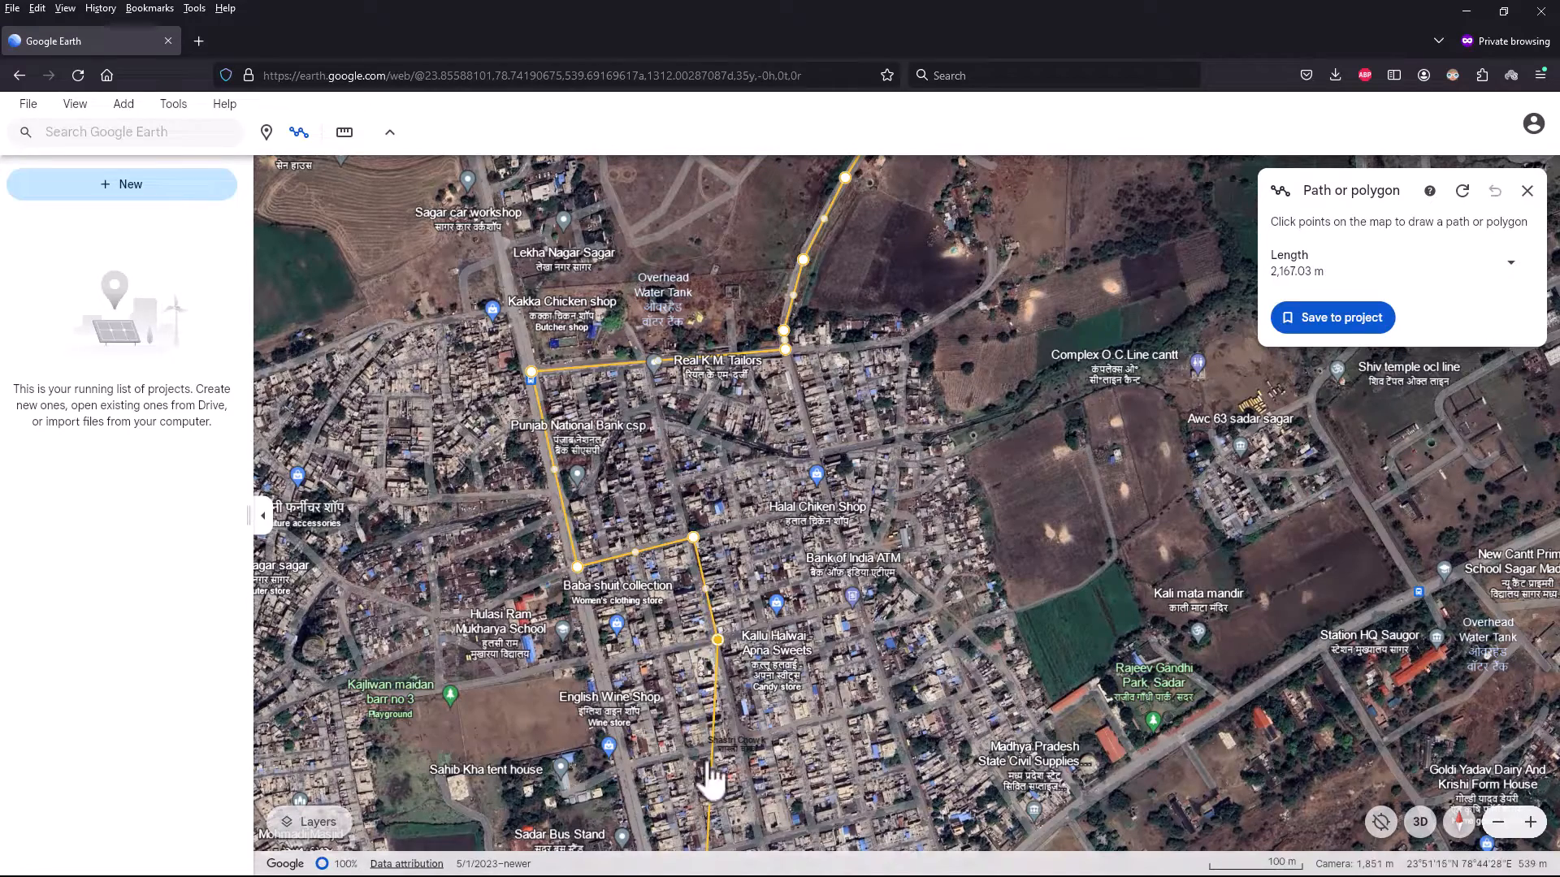
Bring the path back west to Sagar Jhansi Rd just north of English Wine Shop, following the cross street.
scroll(695, 804, "down", 3)
left_click_drag(731, 714, 710, 405)
scroll(712, 465, "up", 3)
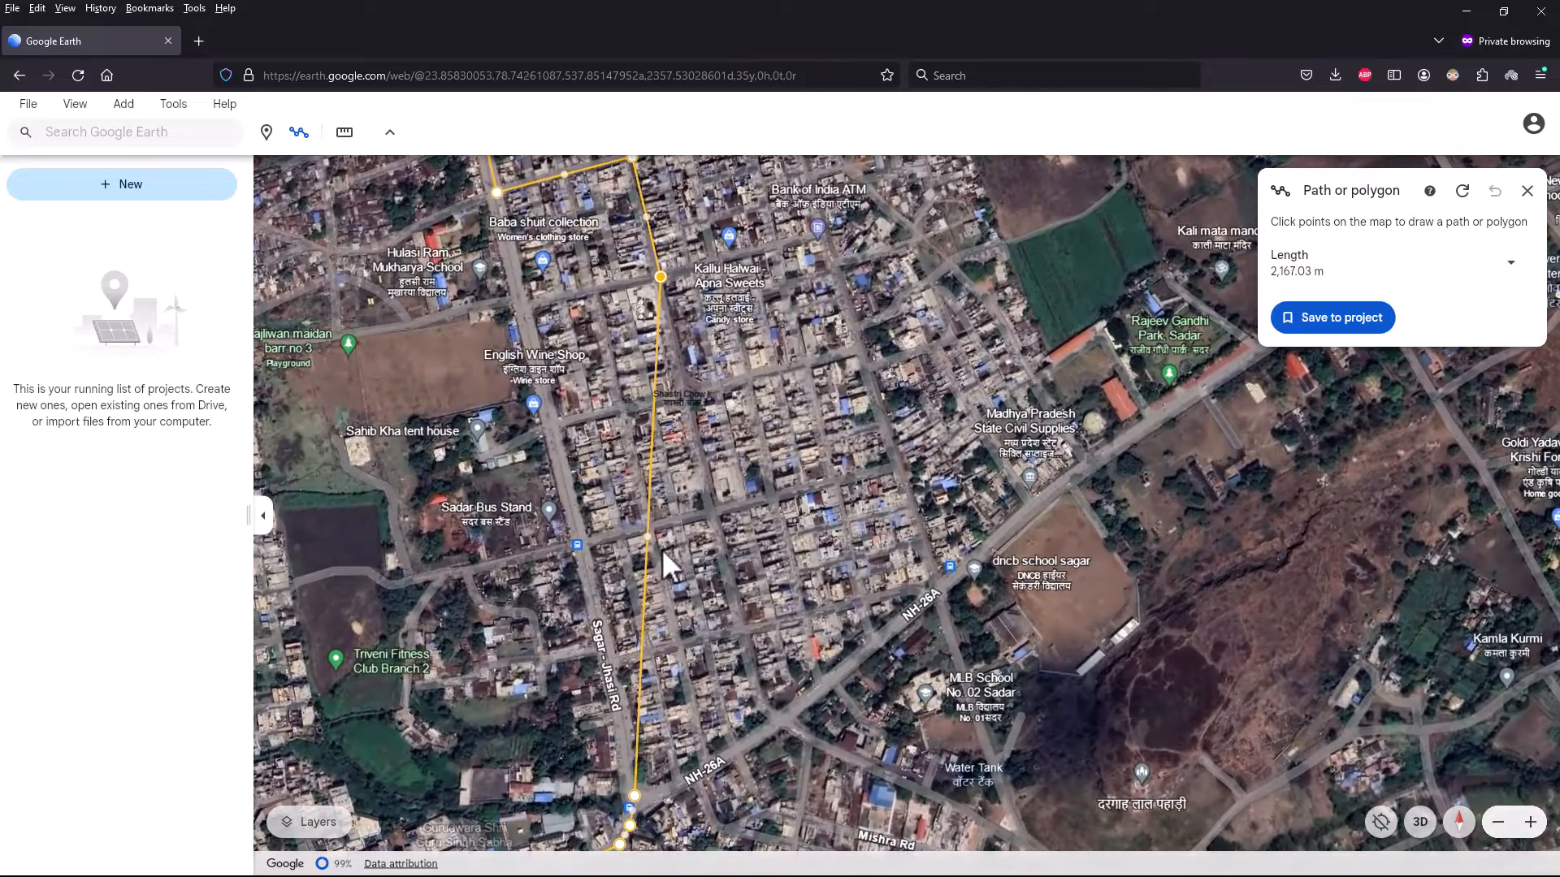
left_click_drag(652, 557, 524, 312)
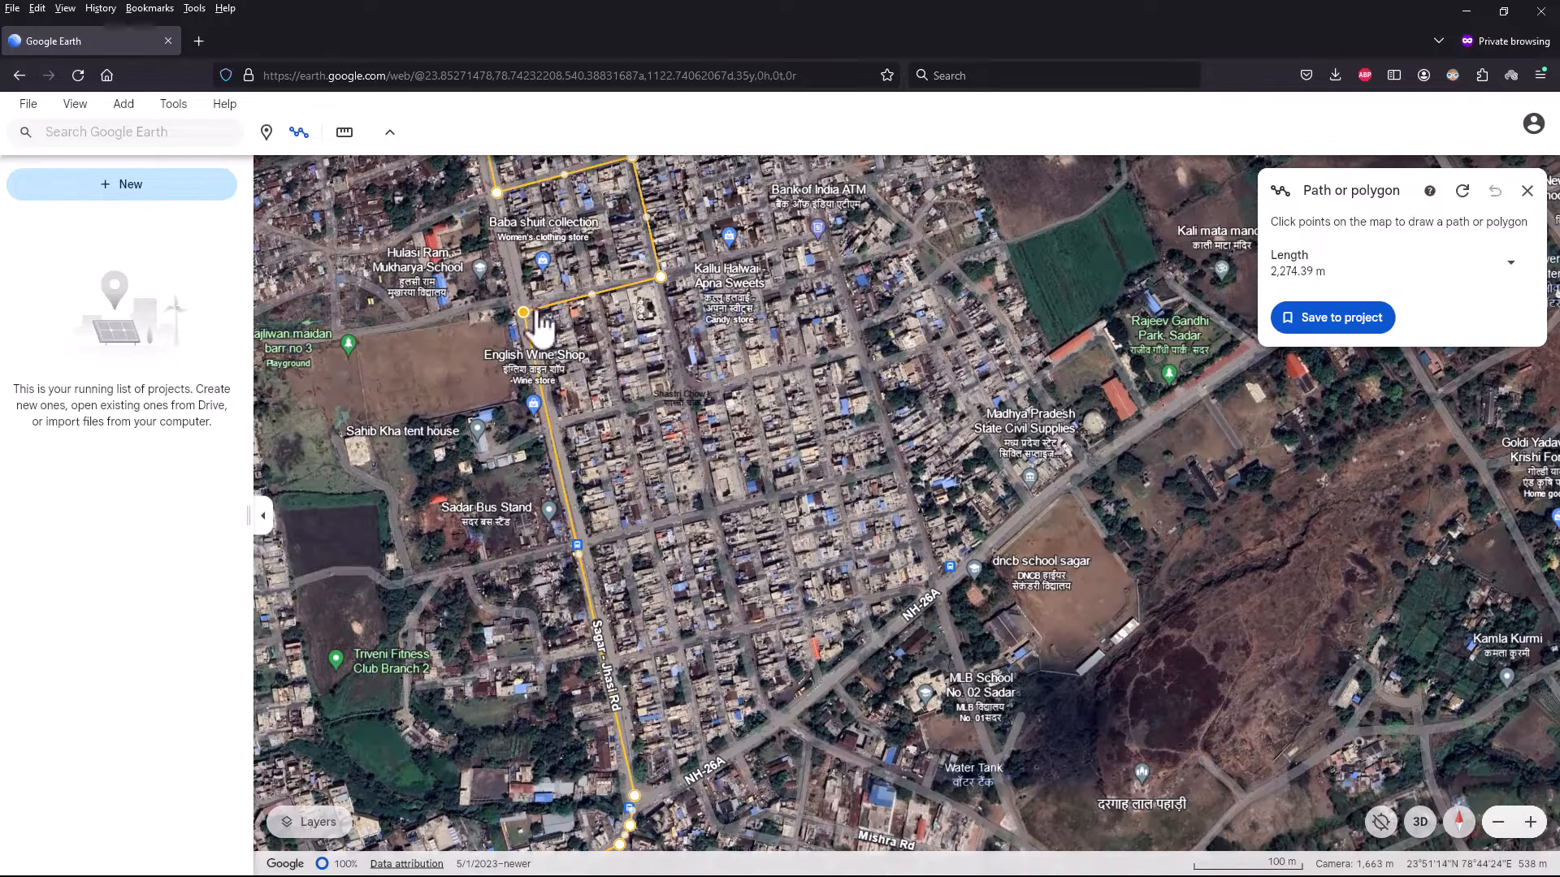
left_click_drag(635, 646, 625, 754)
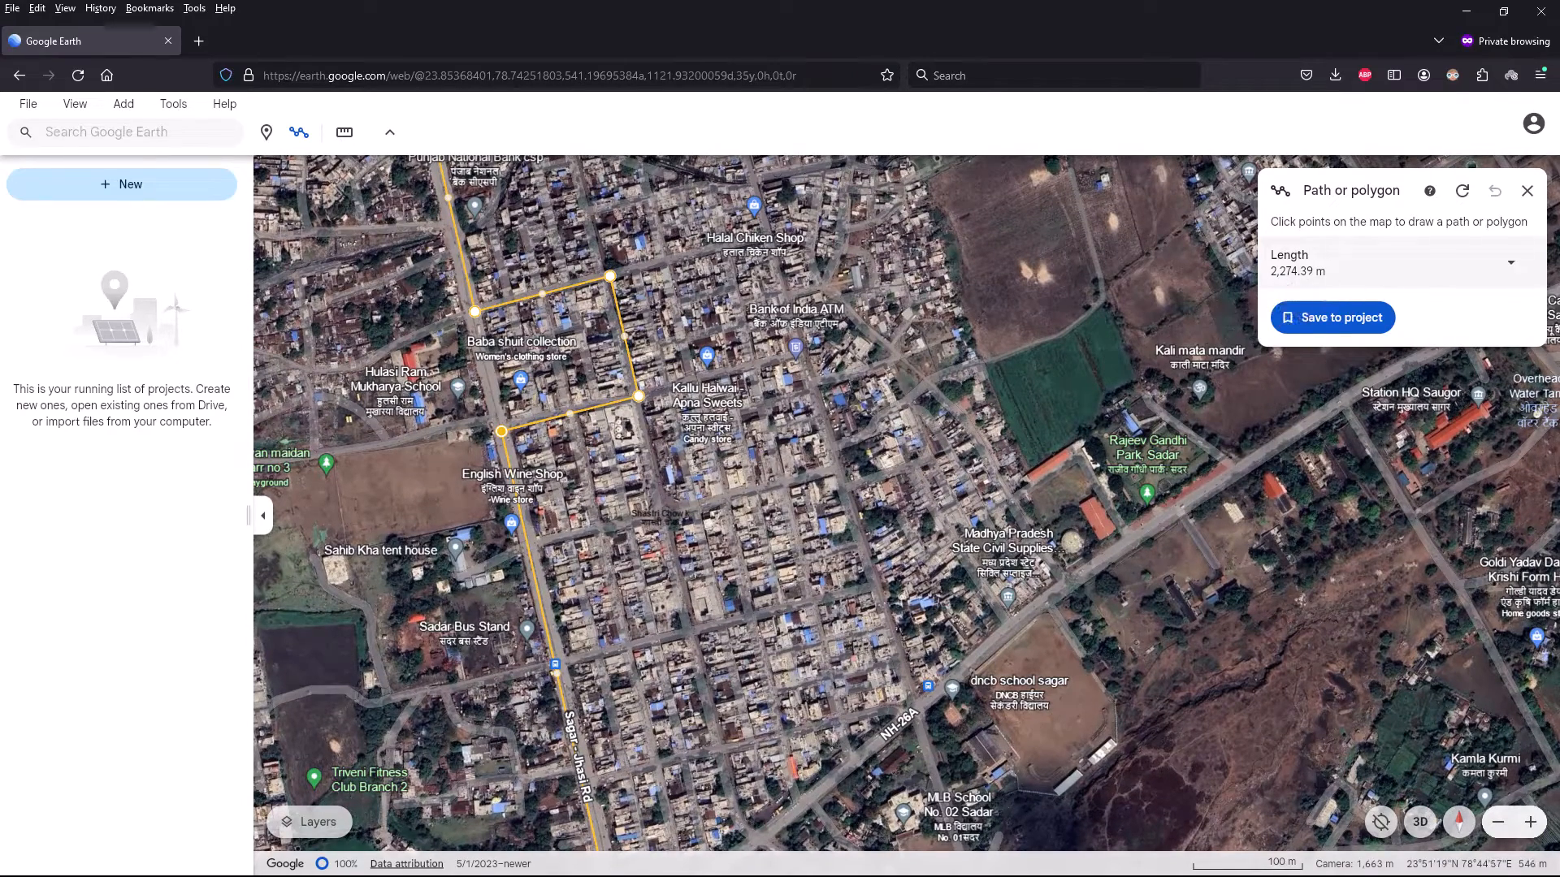
Show the path's length in kilometers and save the path to a local KML file.
left_click(1516, 272)
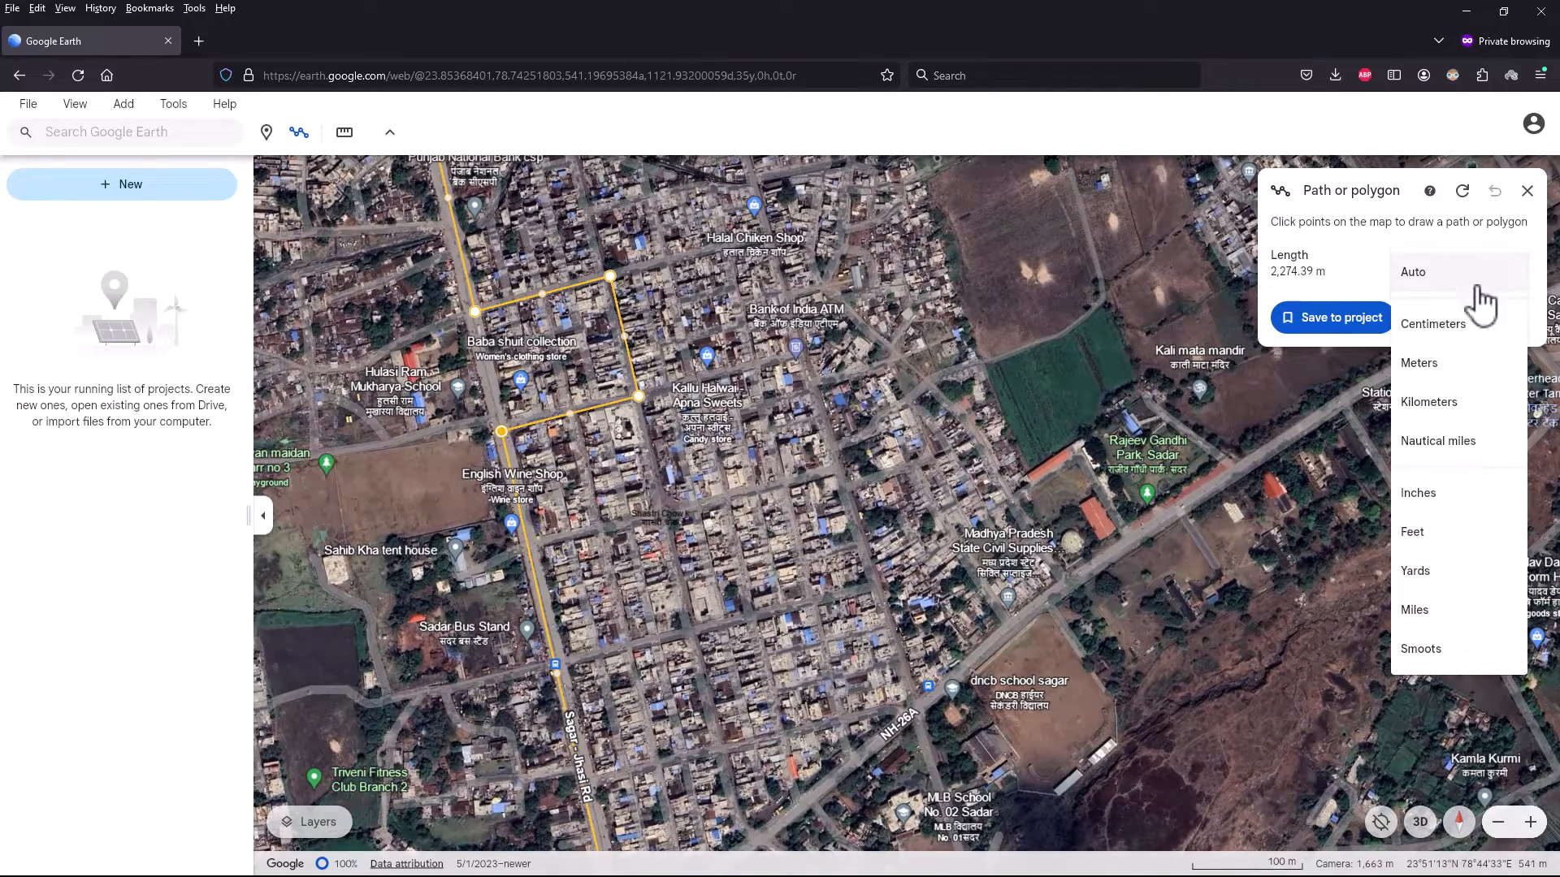
left_click(1444, 406)
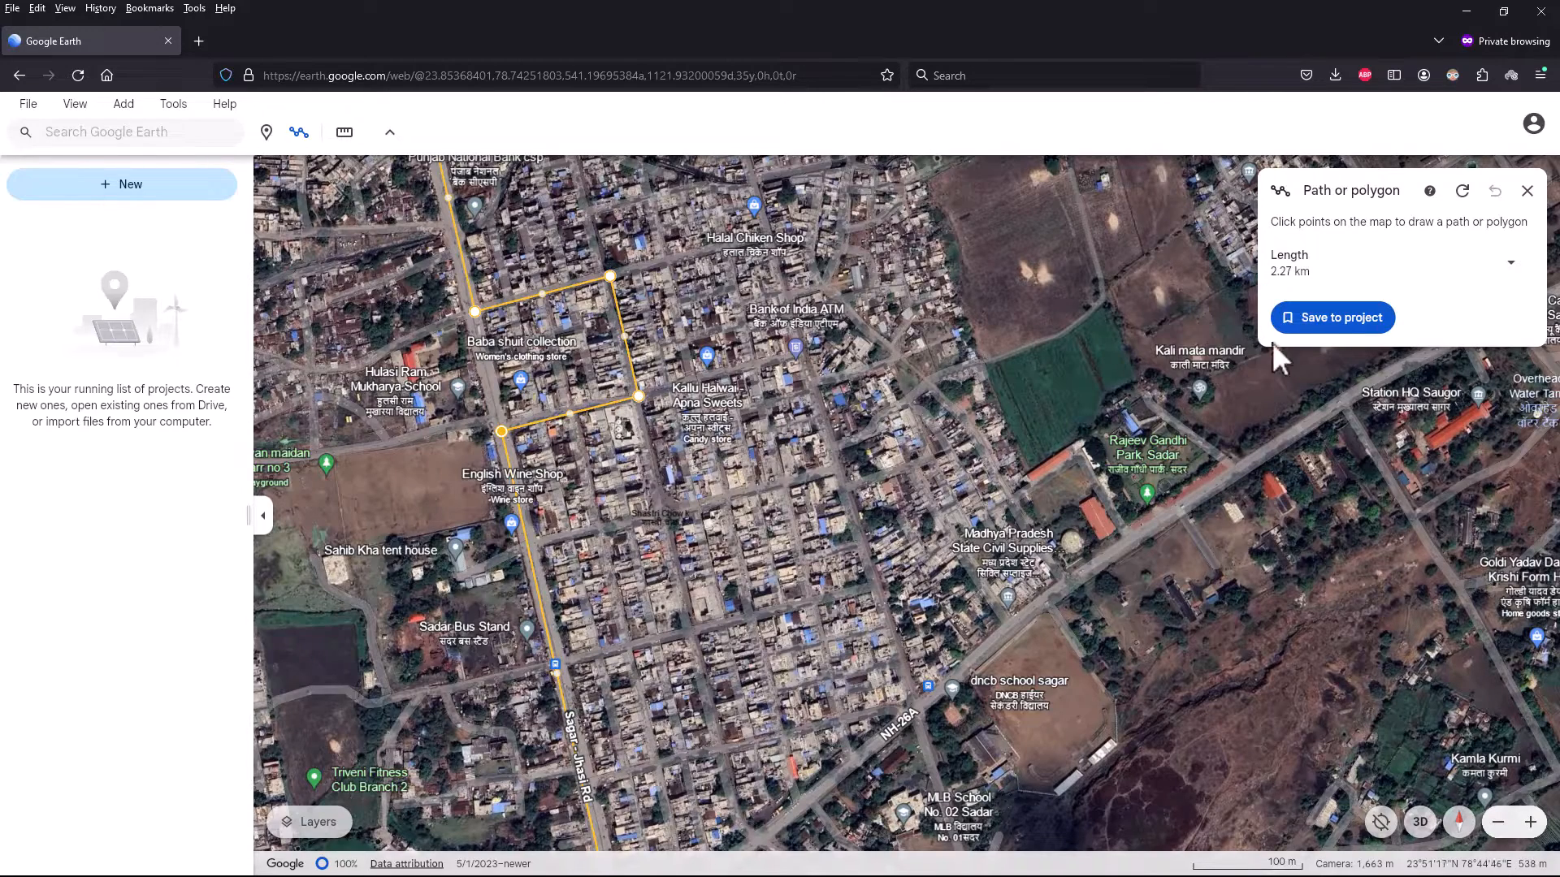
left_click(1350, 323)
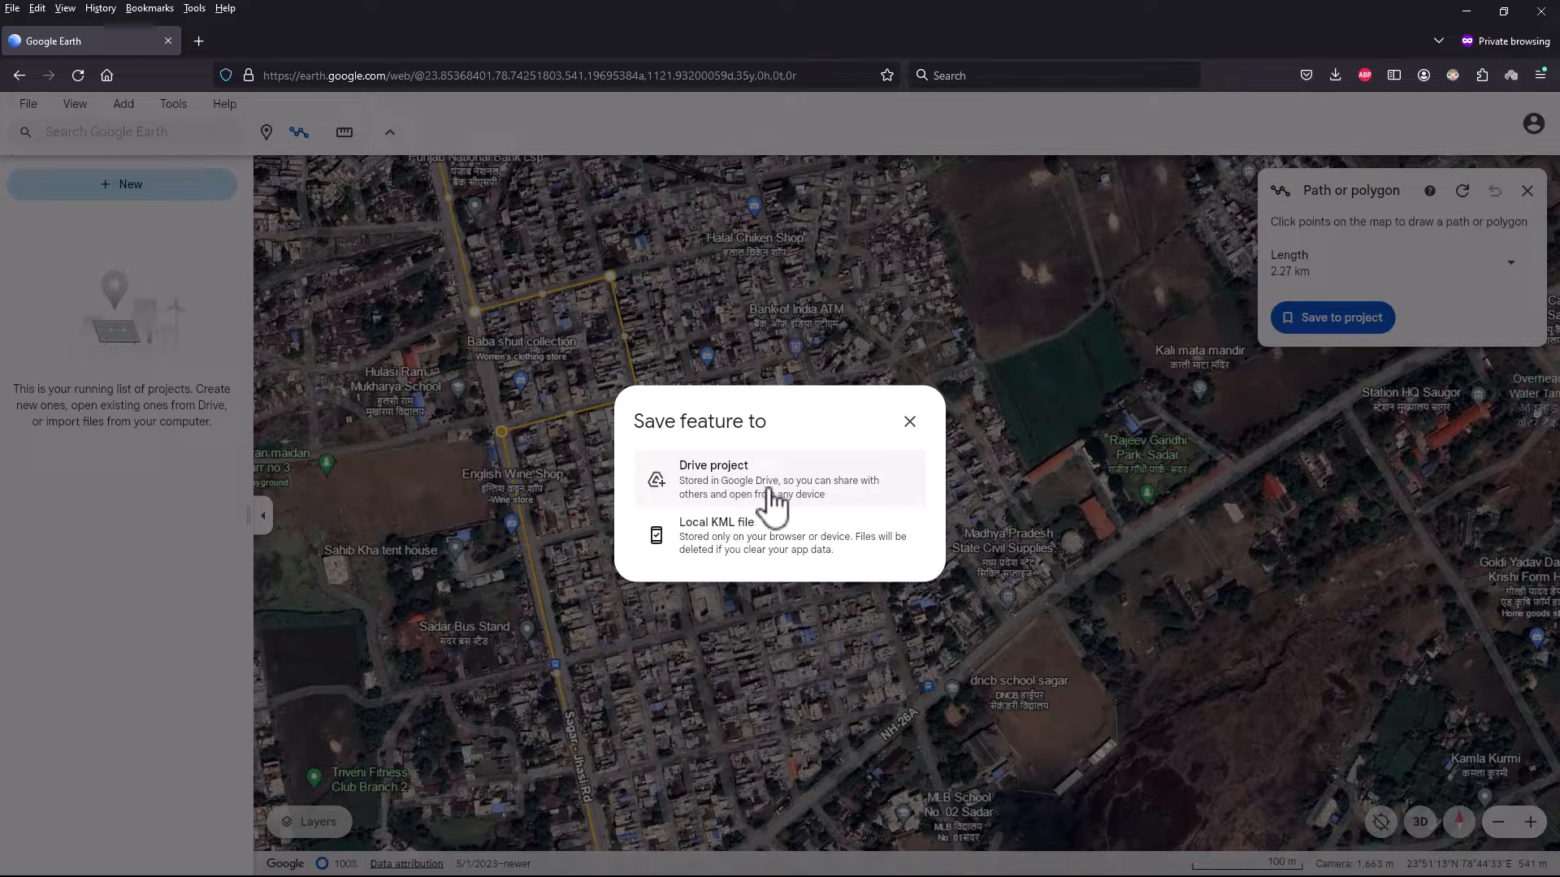
left_click(792, 546)
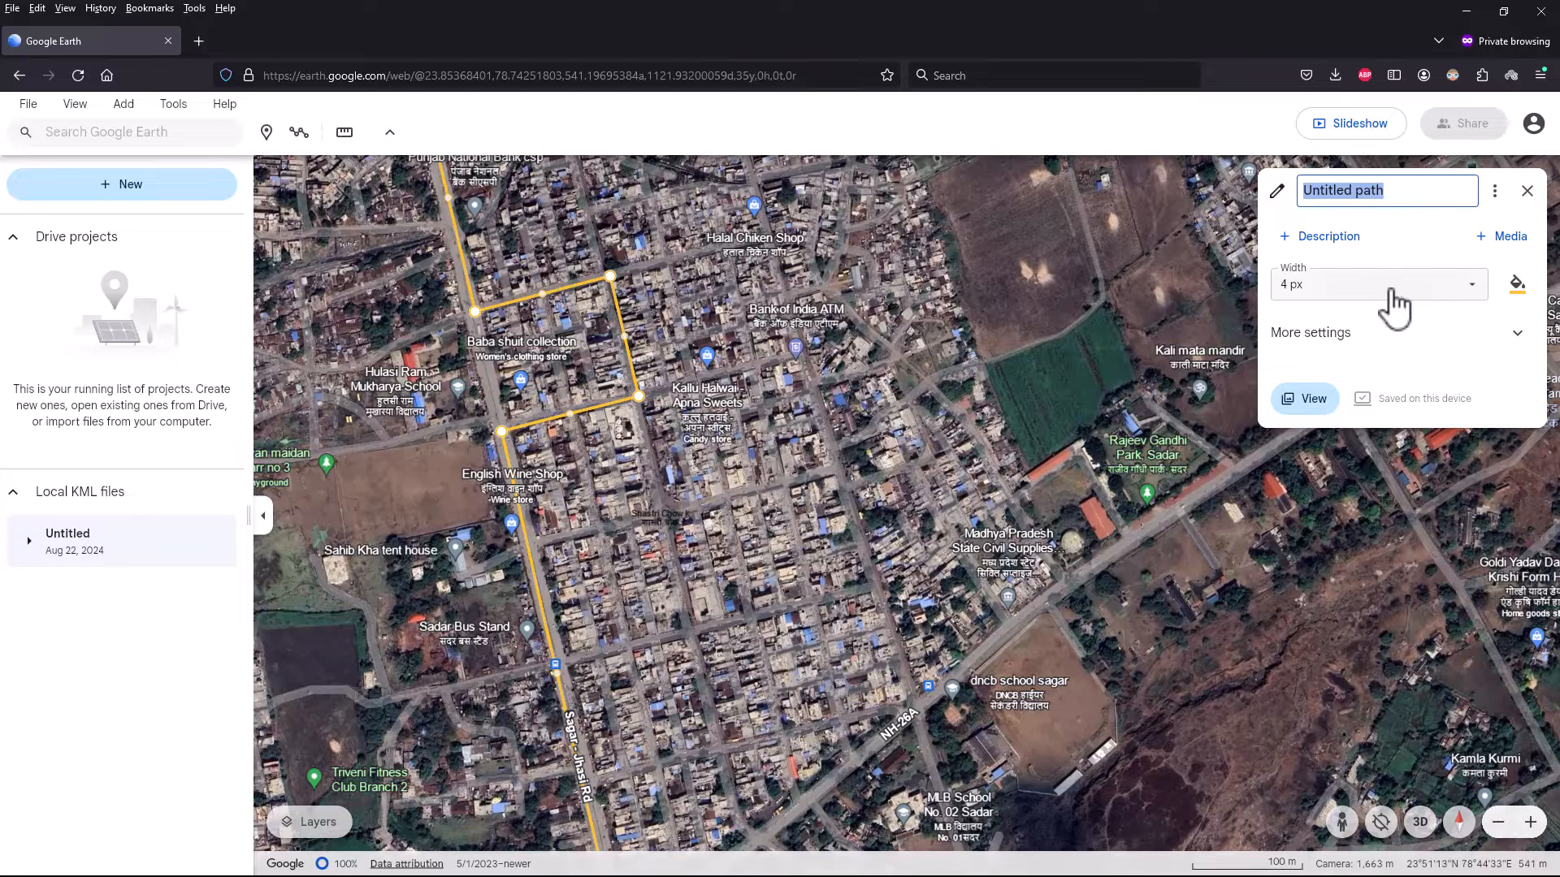
Try line widths of 8 px and 3 px on the whole path, and return the width to 4 px.
left_click(1365, 292)
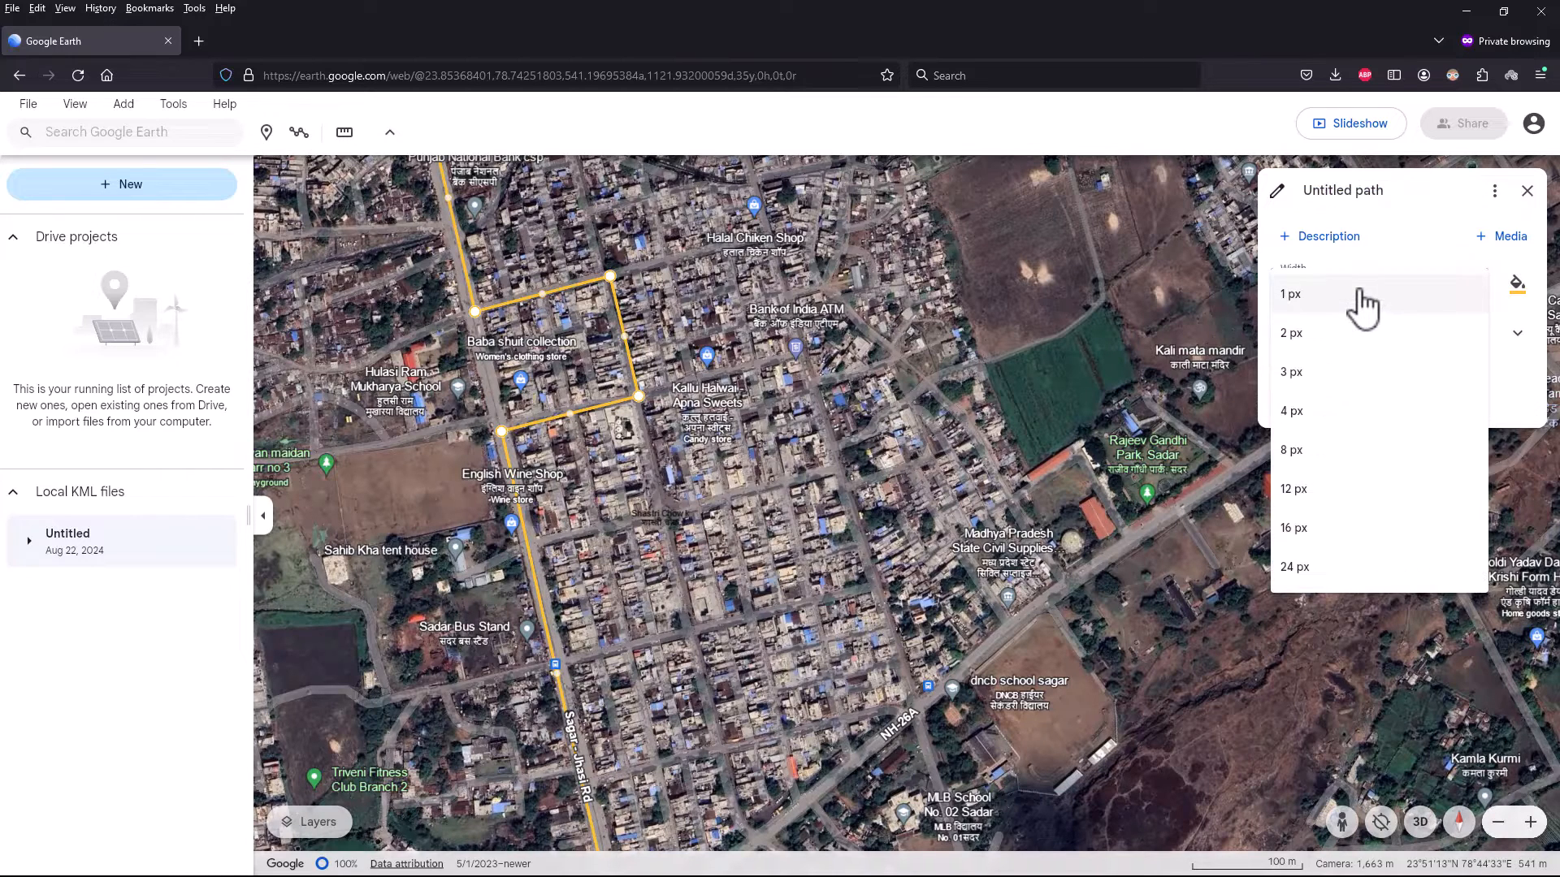
left_click(1340, 461)
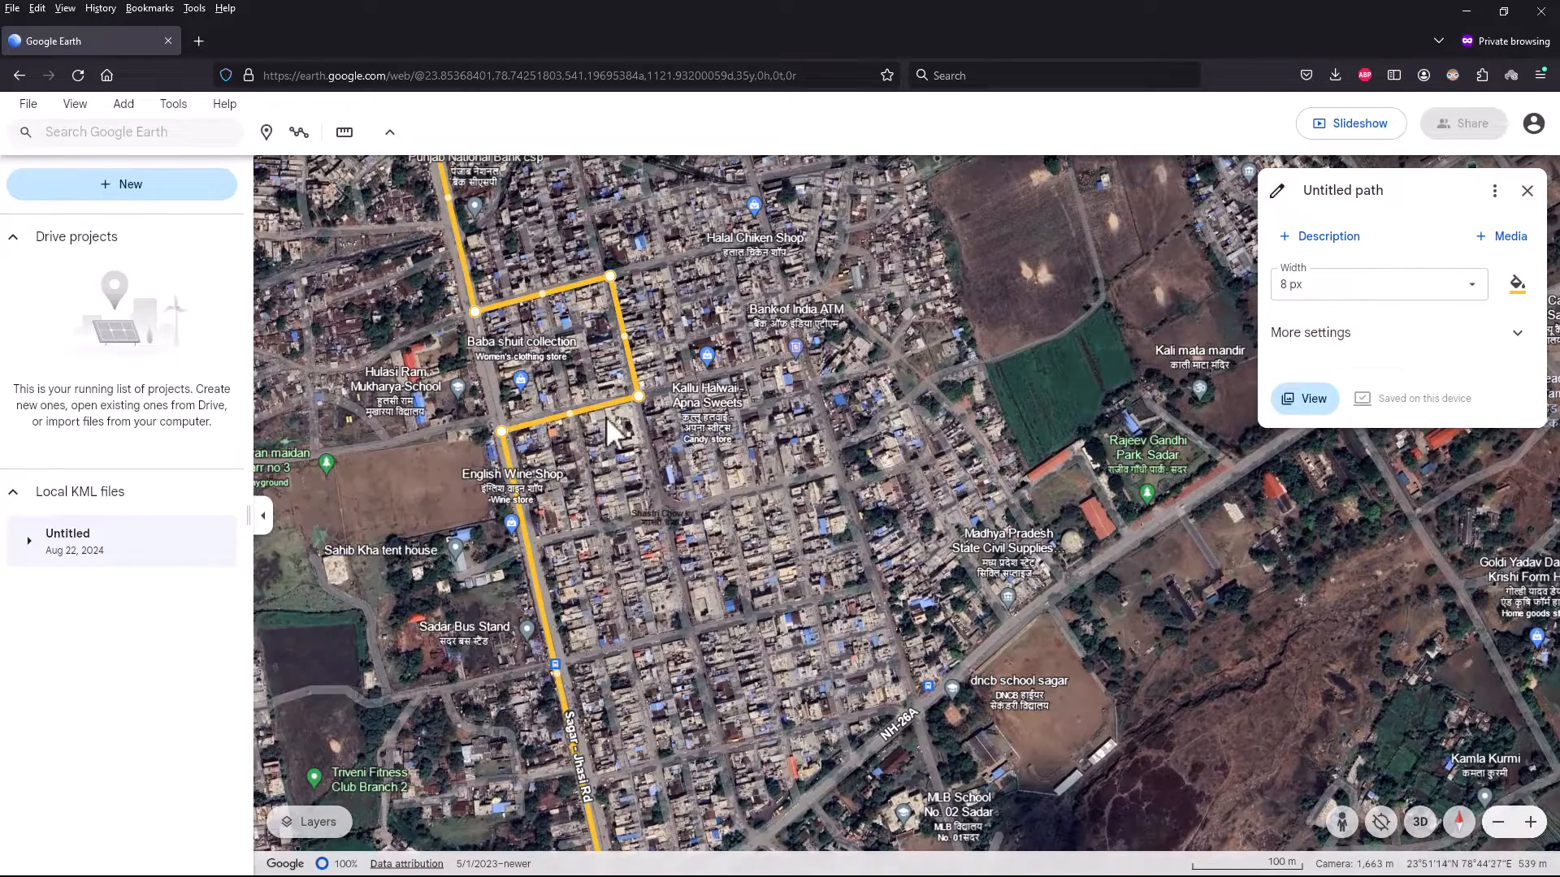
scroll(655, 346, "down", 5)
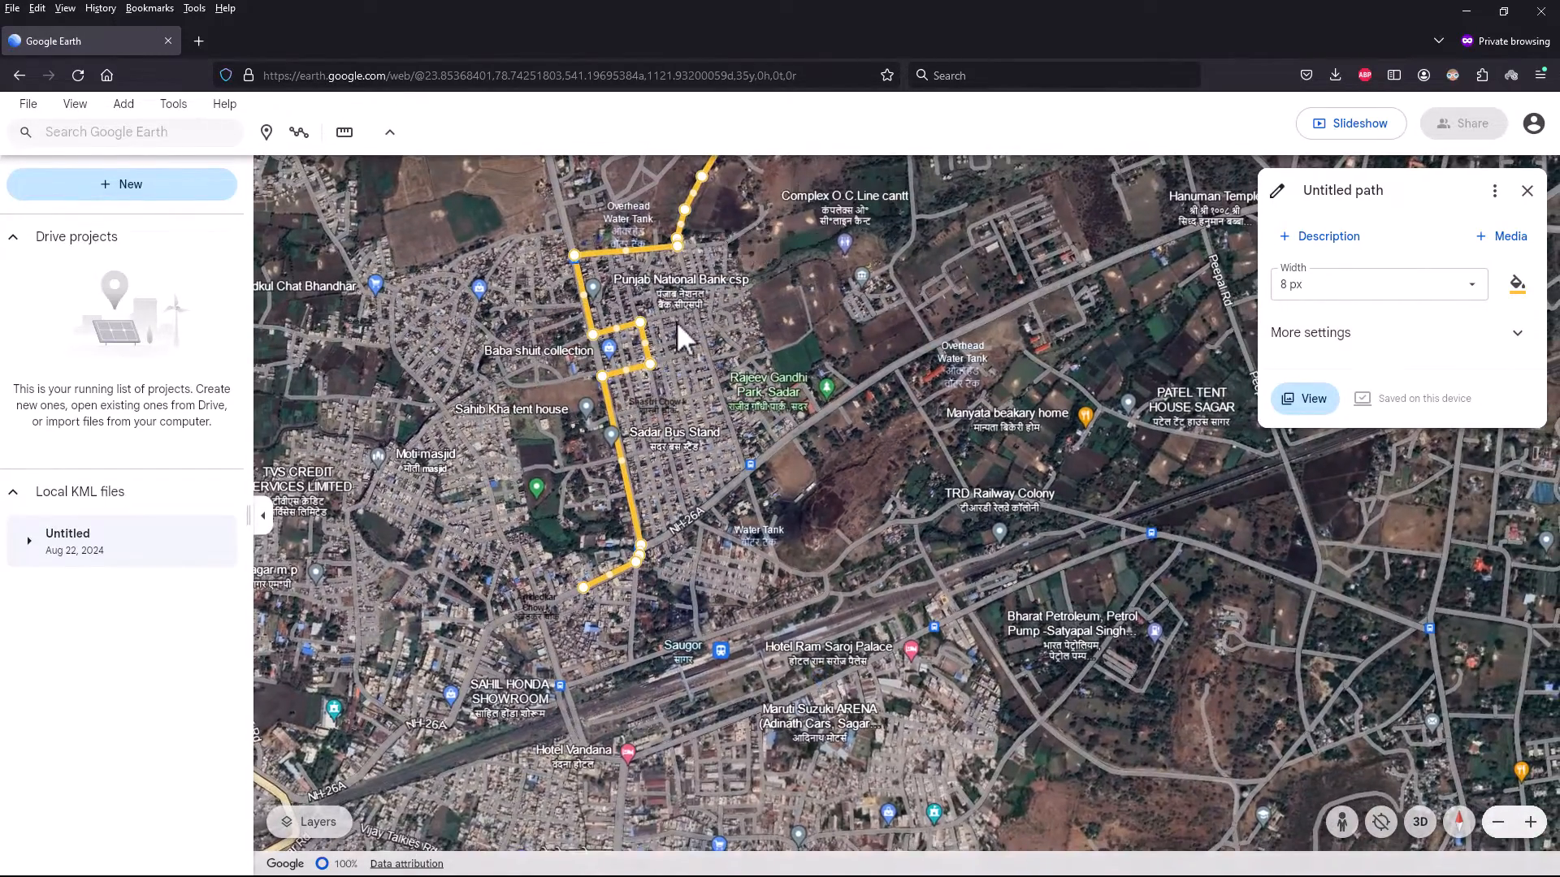
left_click_drag(679, 325, 703, 508)
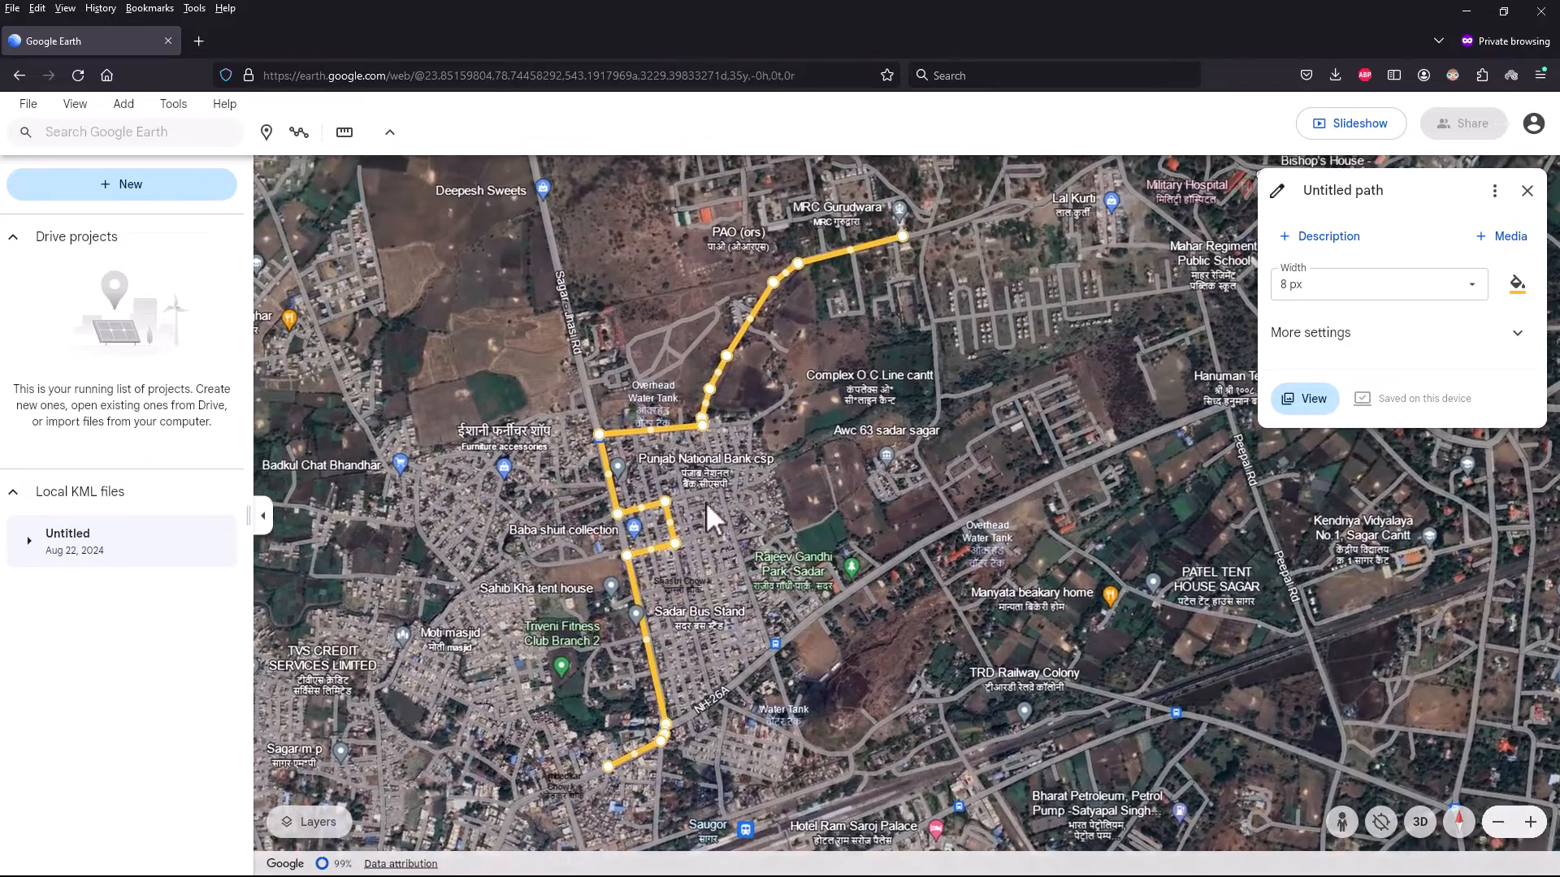
left_click(1368, 294)
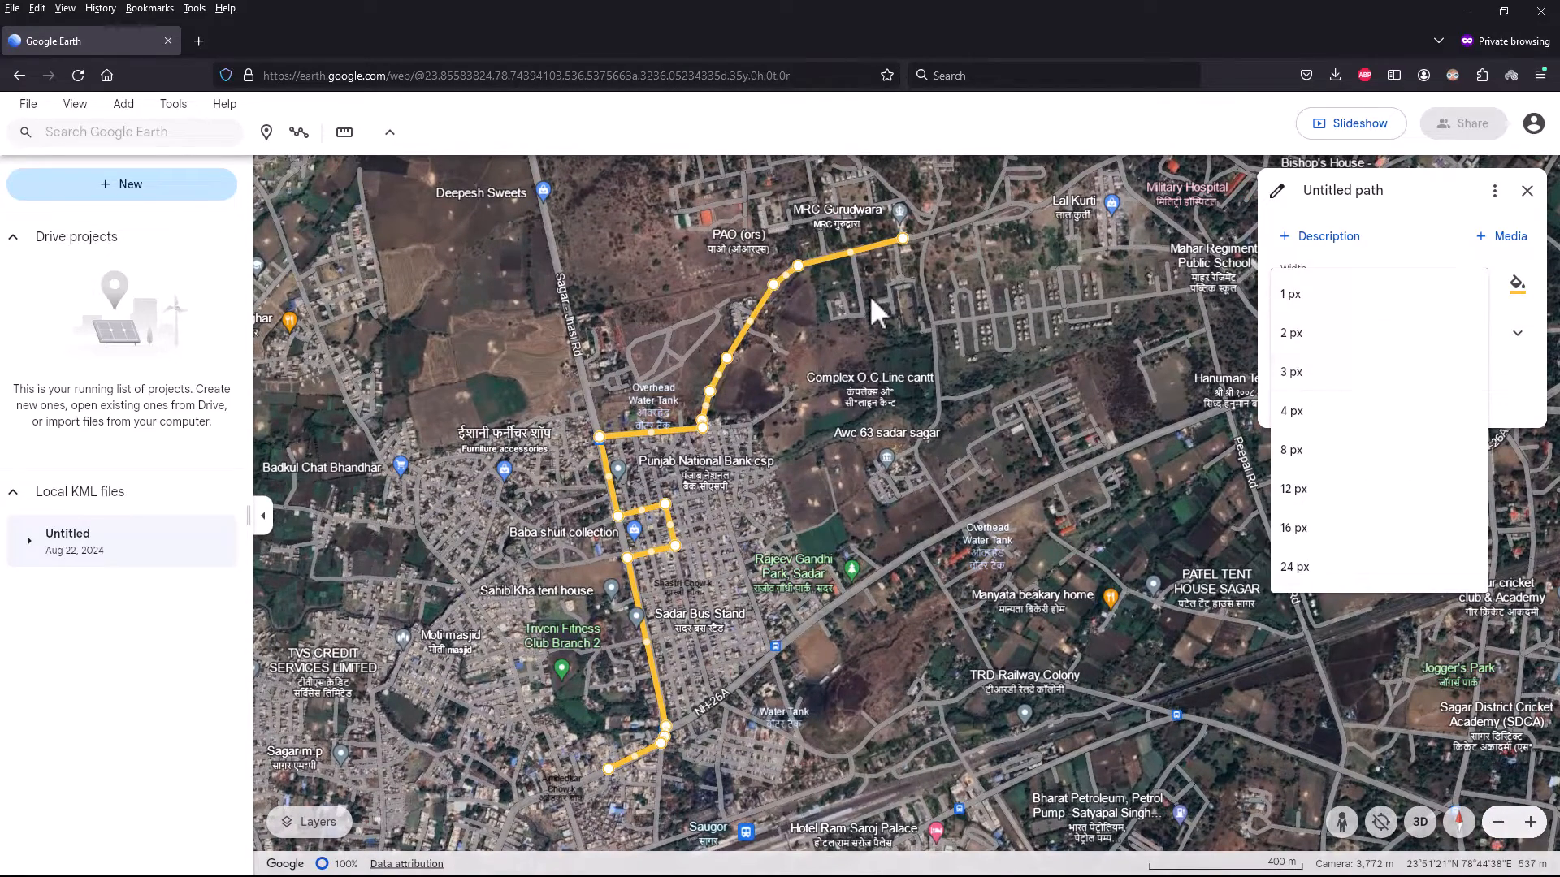
left_click(1314, 374)
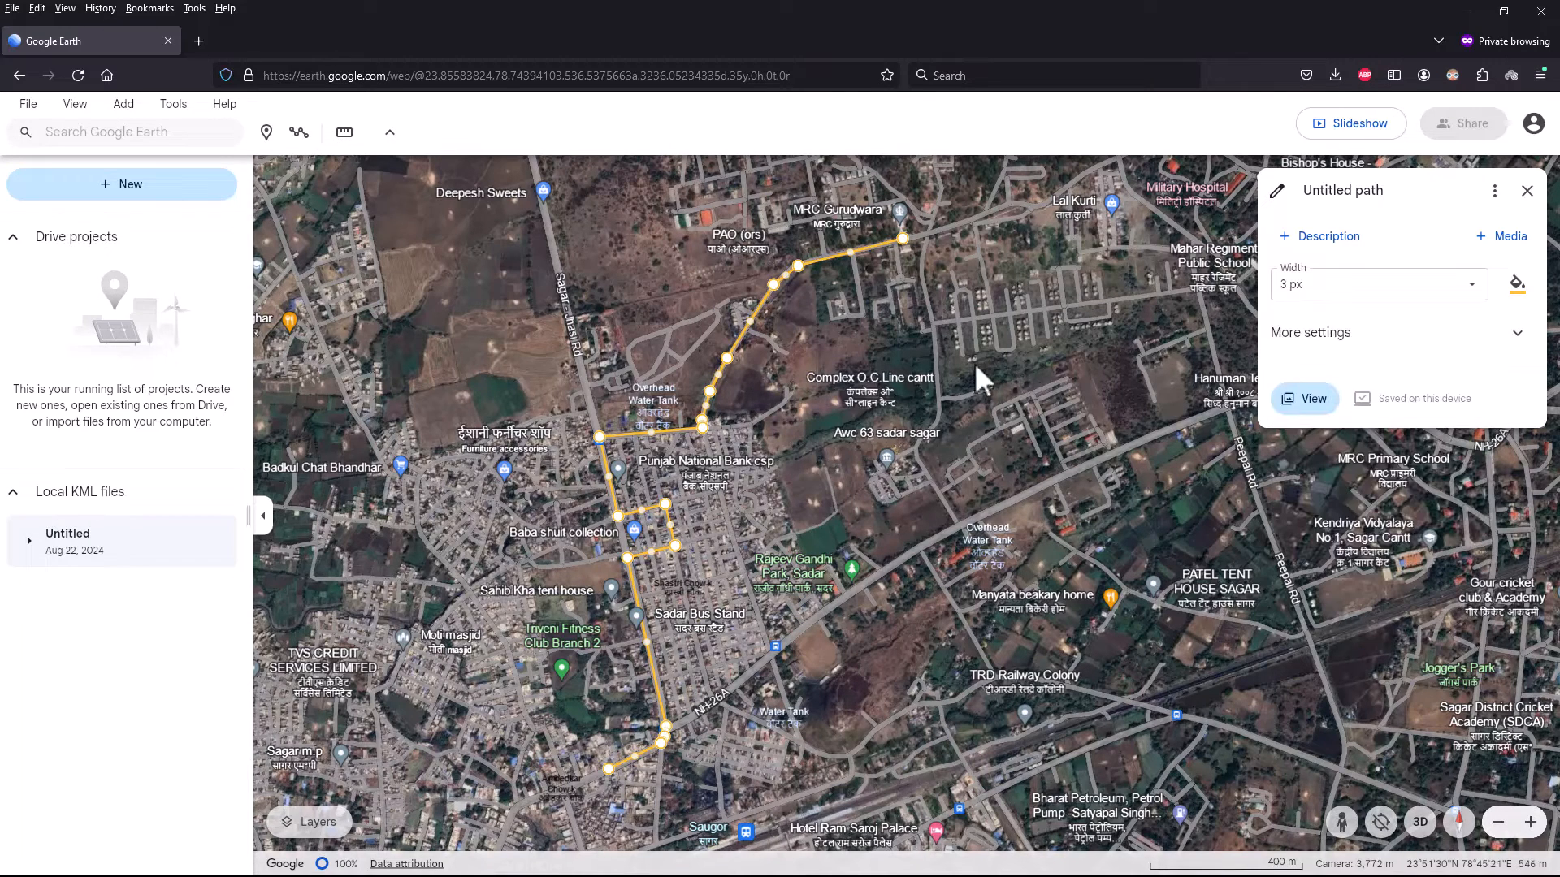
left_click(1410, 291)
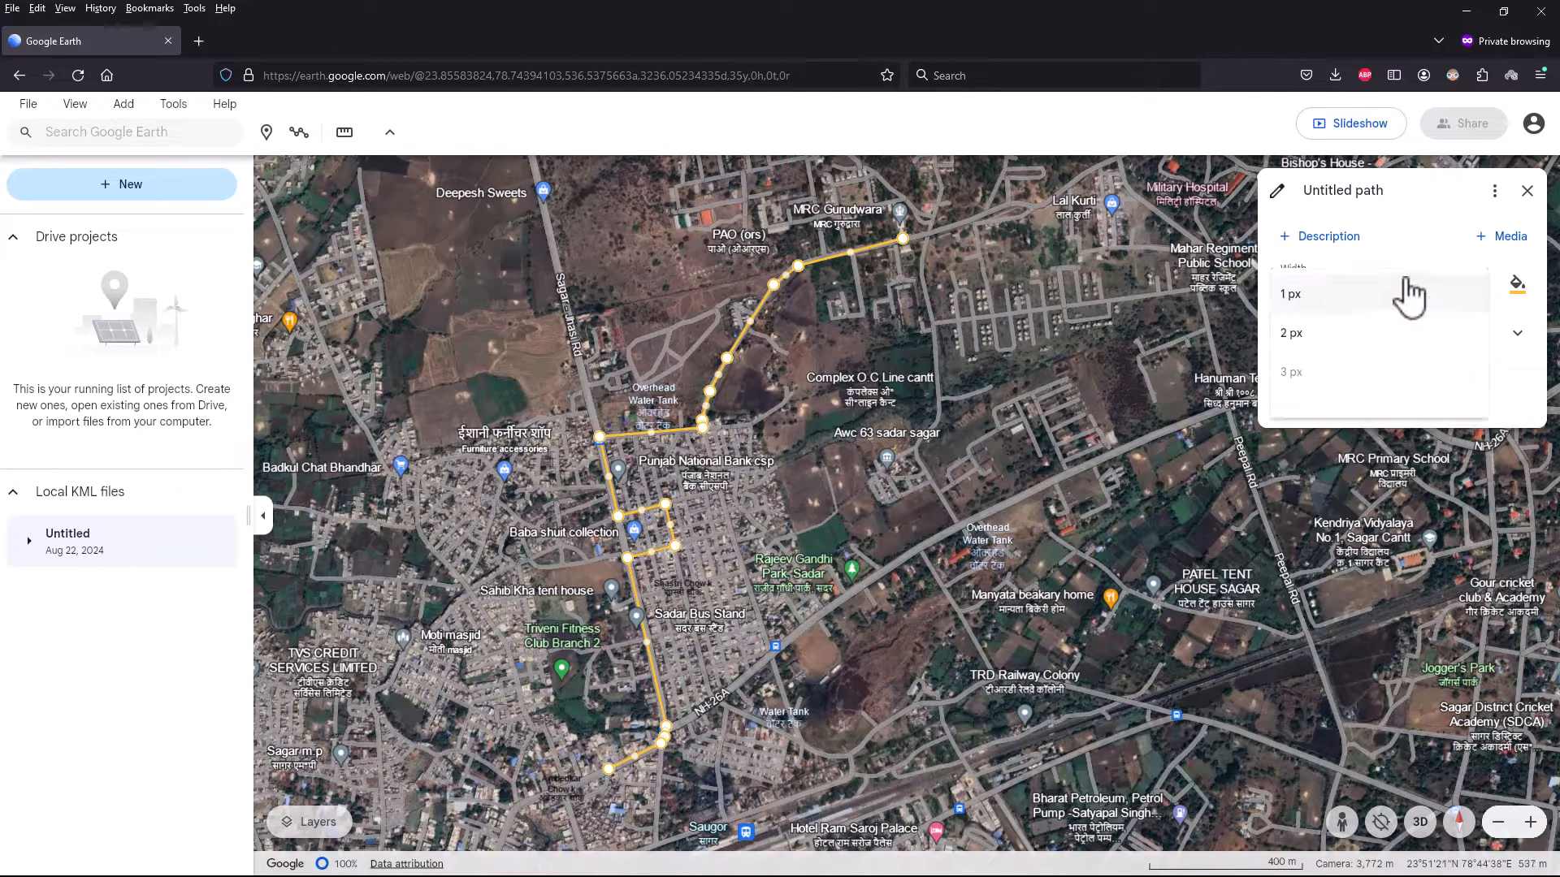
left_click(1369, 435)
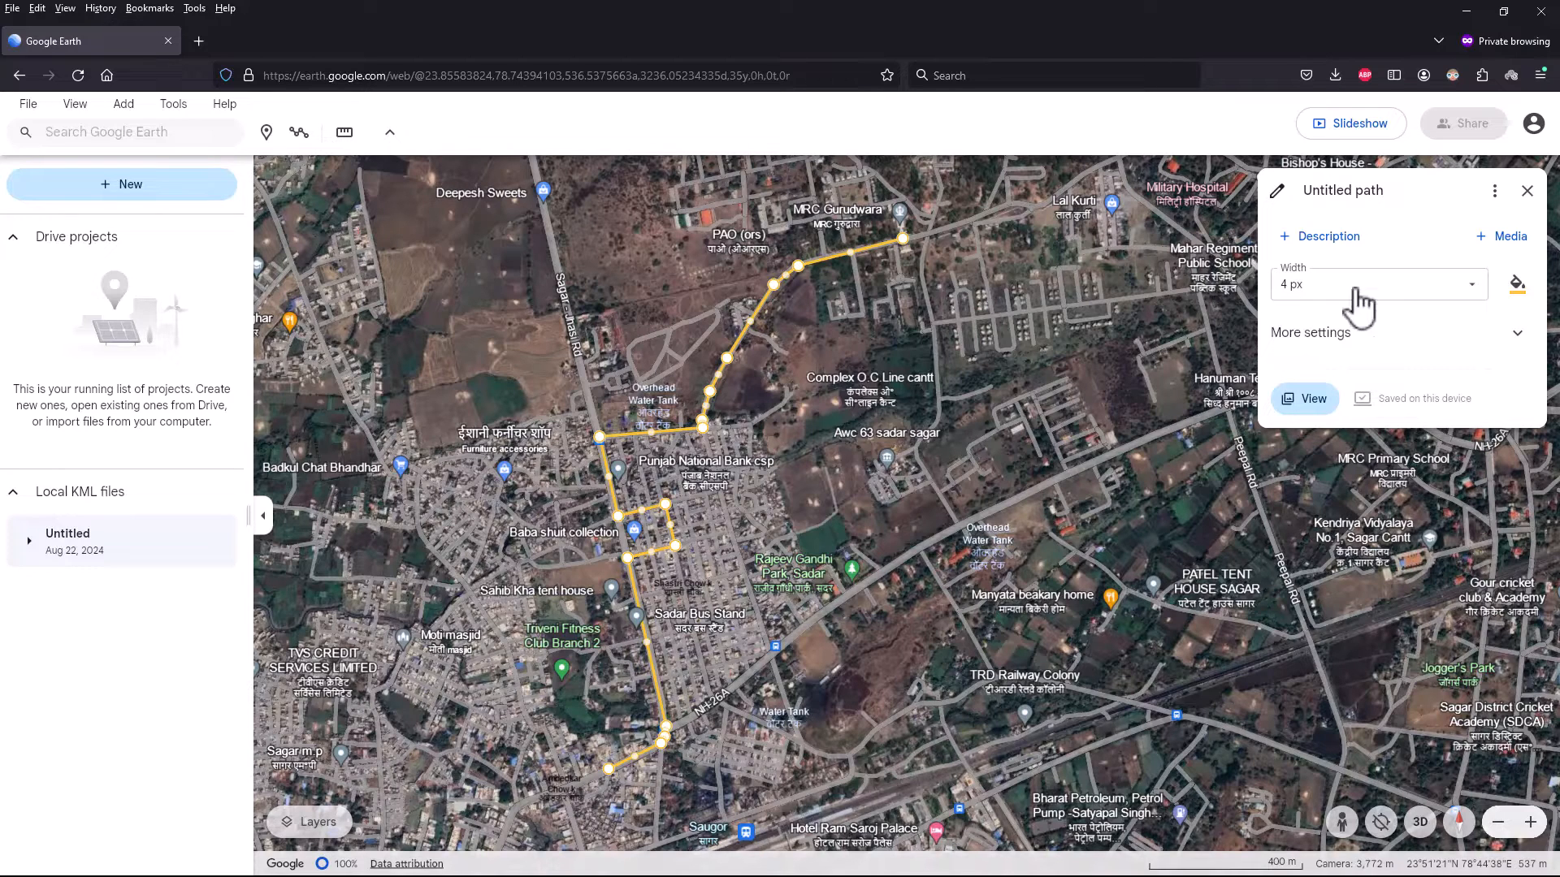
Review the path's camera and presentation settings, its appearance in view mode and the actions available for it.
left_click(1332, 348)
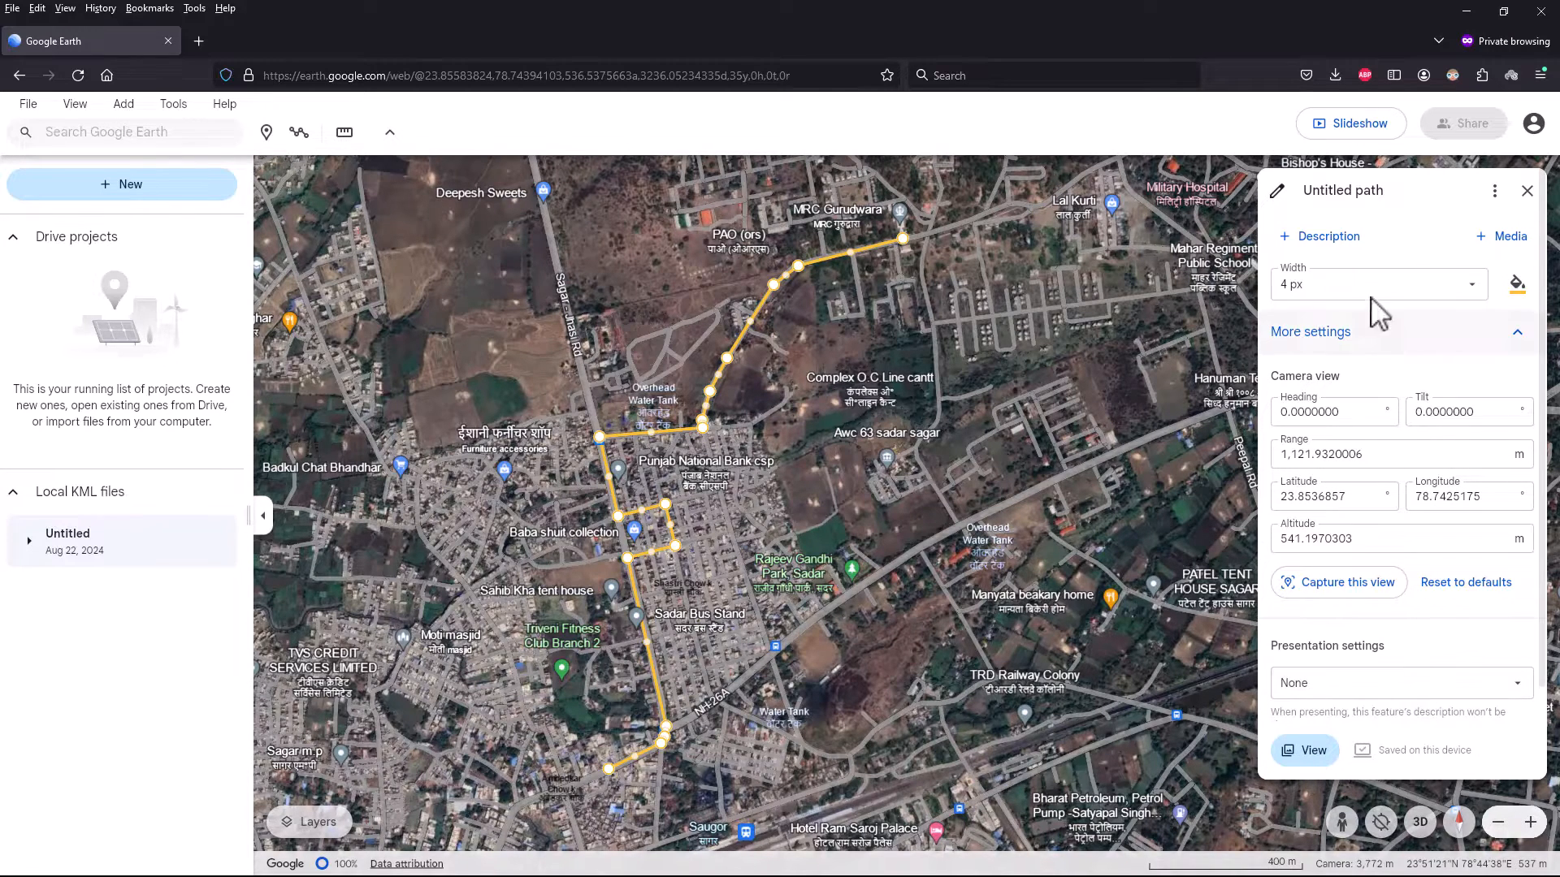
left_click(1314, 751)
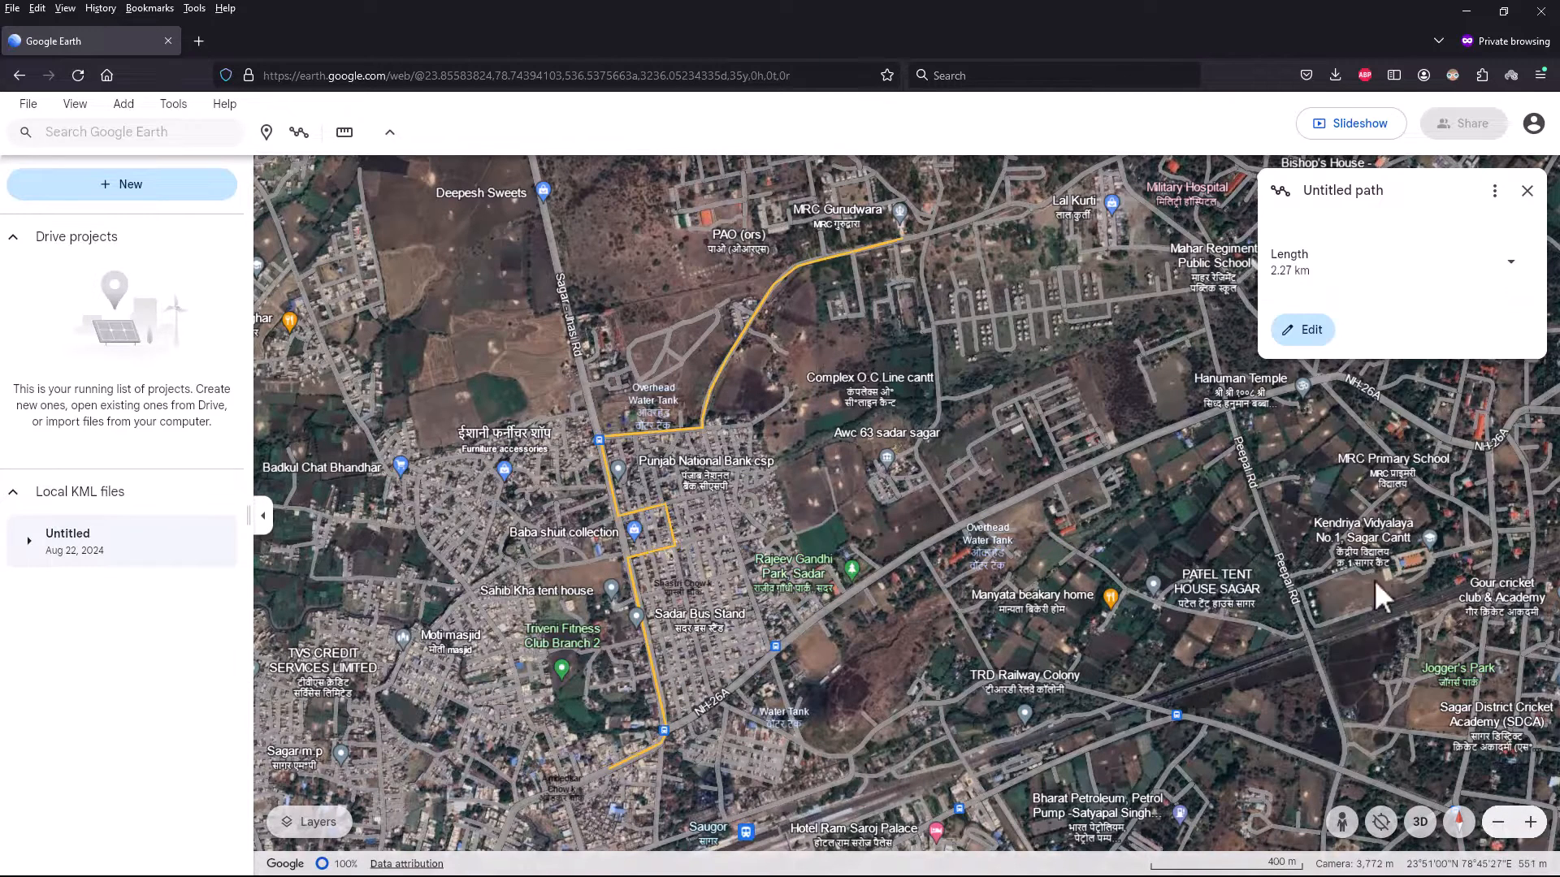
left_click_drag(852, 547, 822, 487)
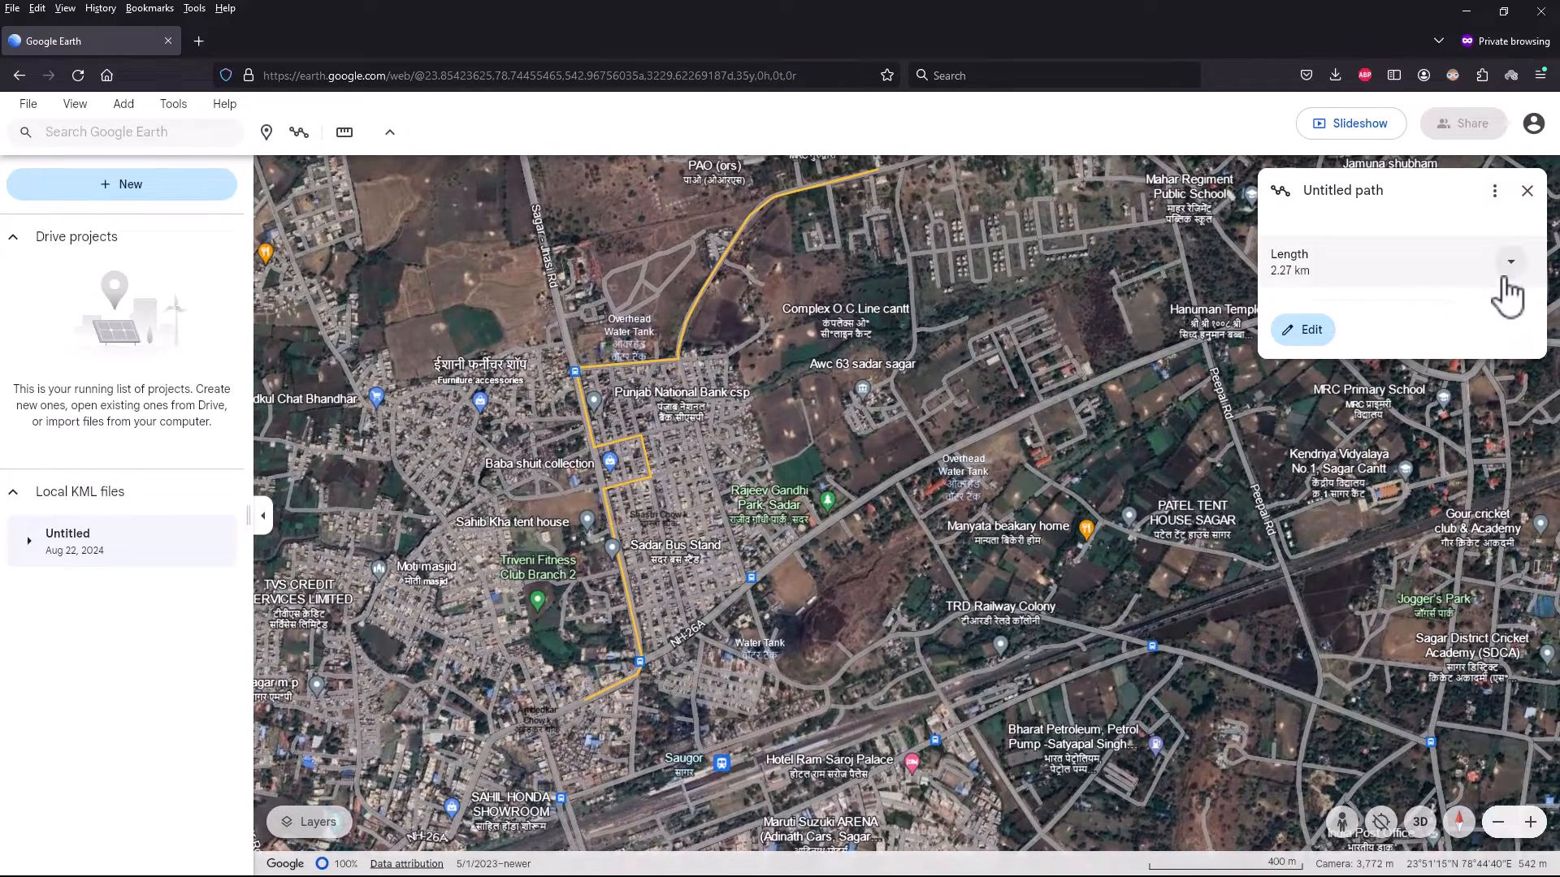
left_click(1495, 195)
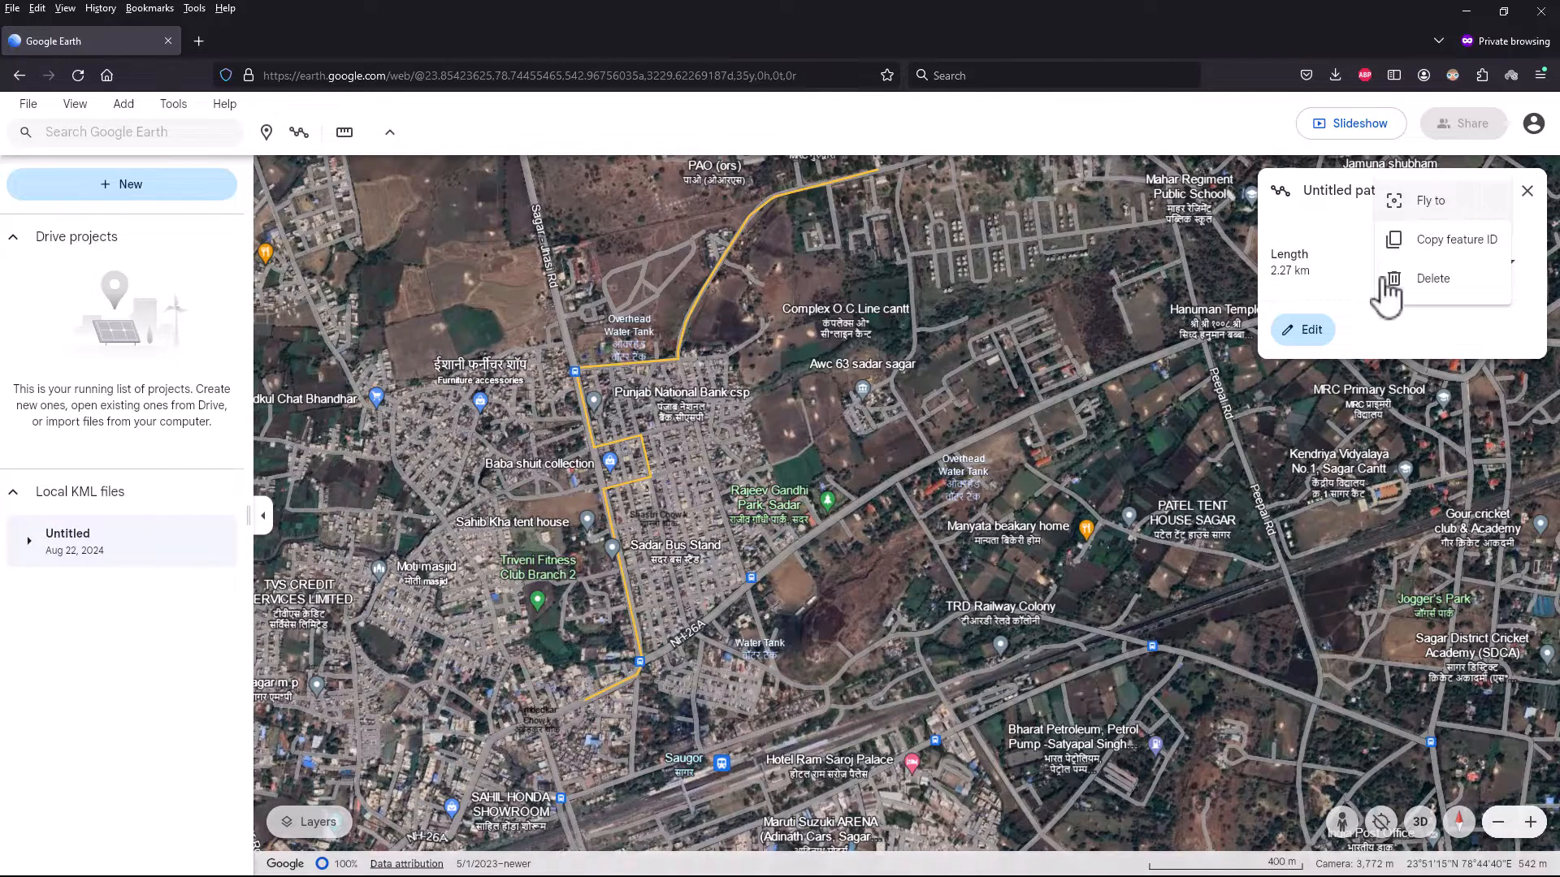
Rename the path as "to gurudwara" and look at the options for adding media to it.
left_click(1307, 339)
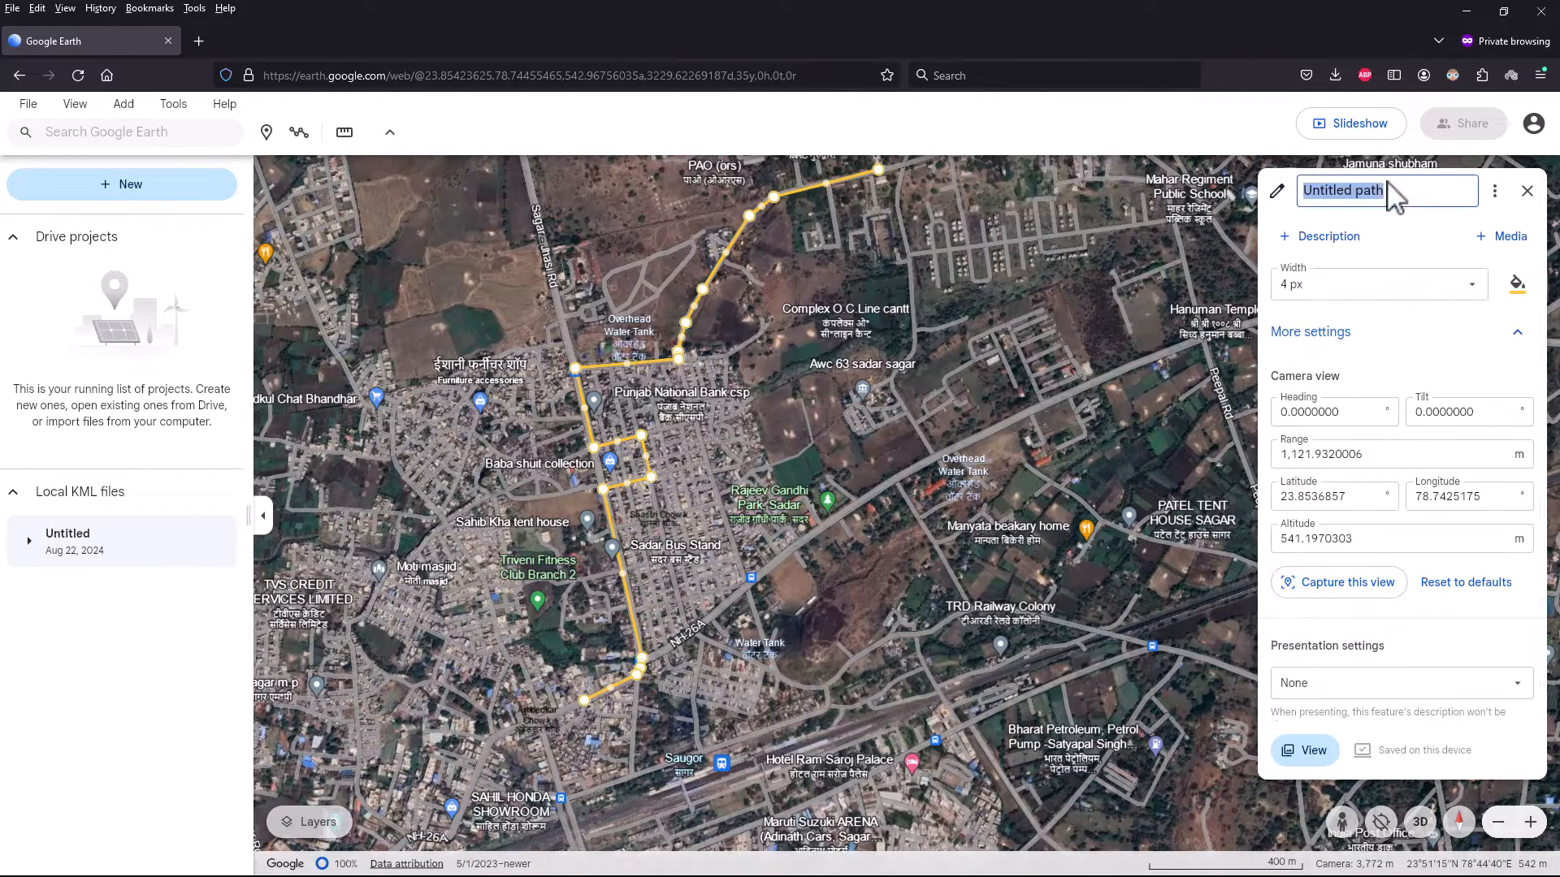
type("to gurudwara")
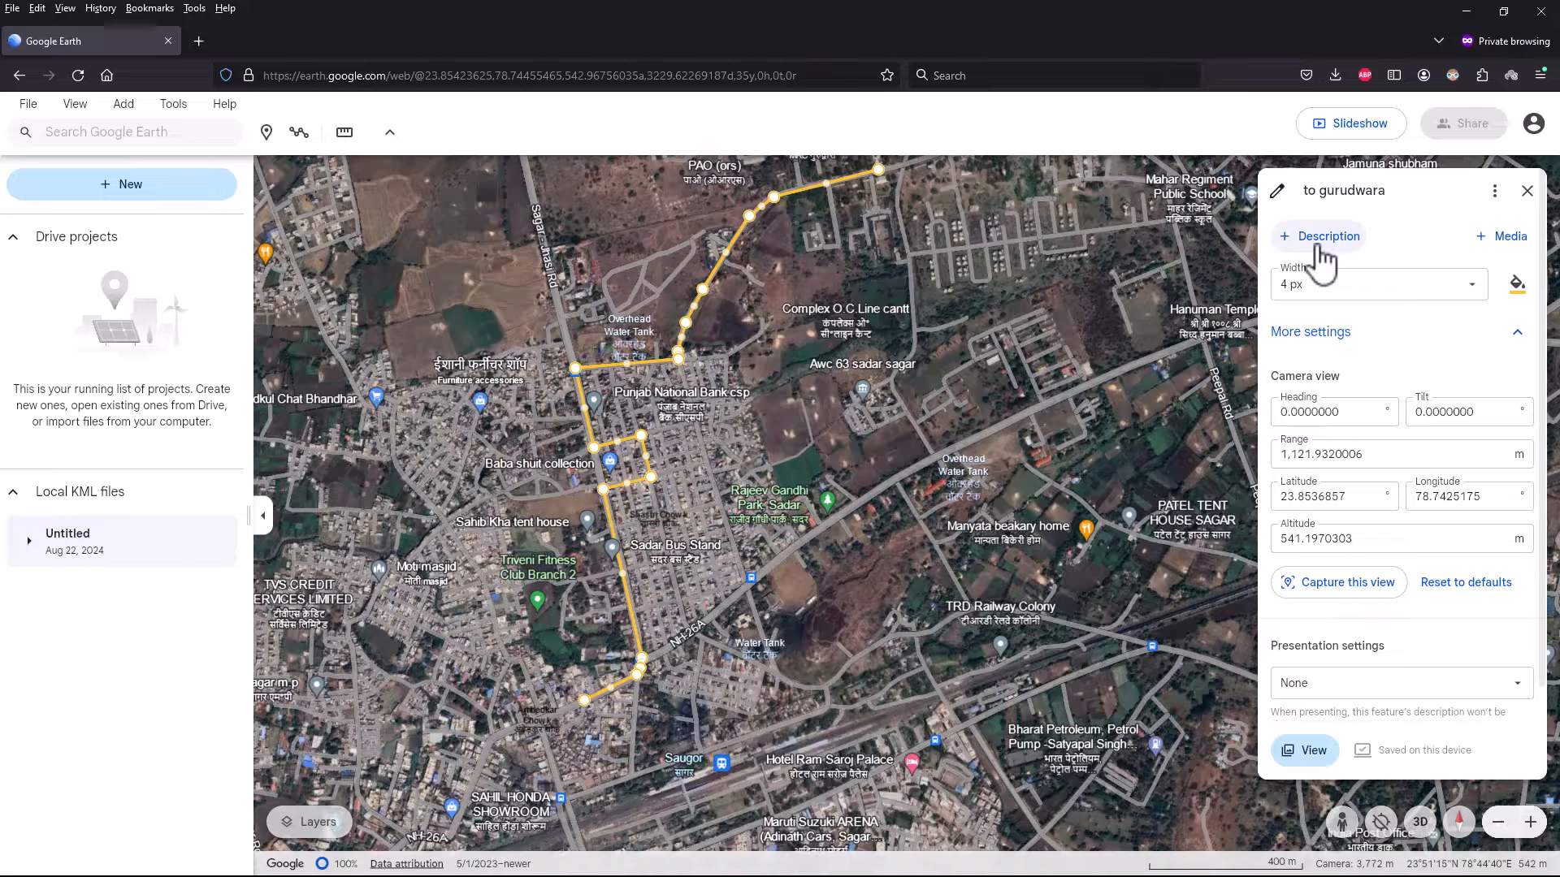
left_click(1507, 240)
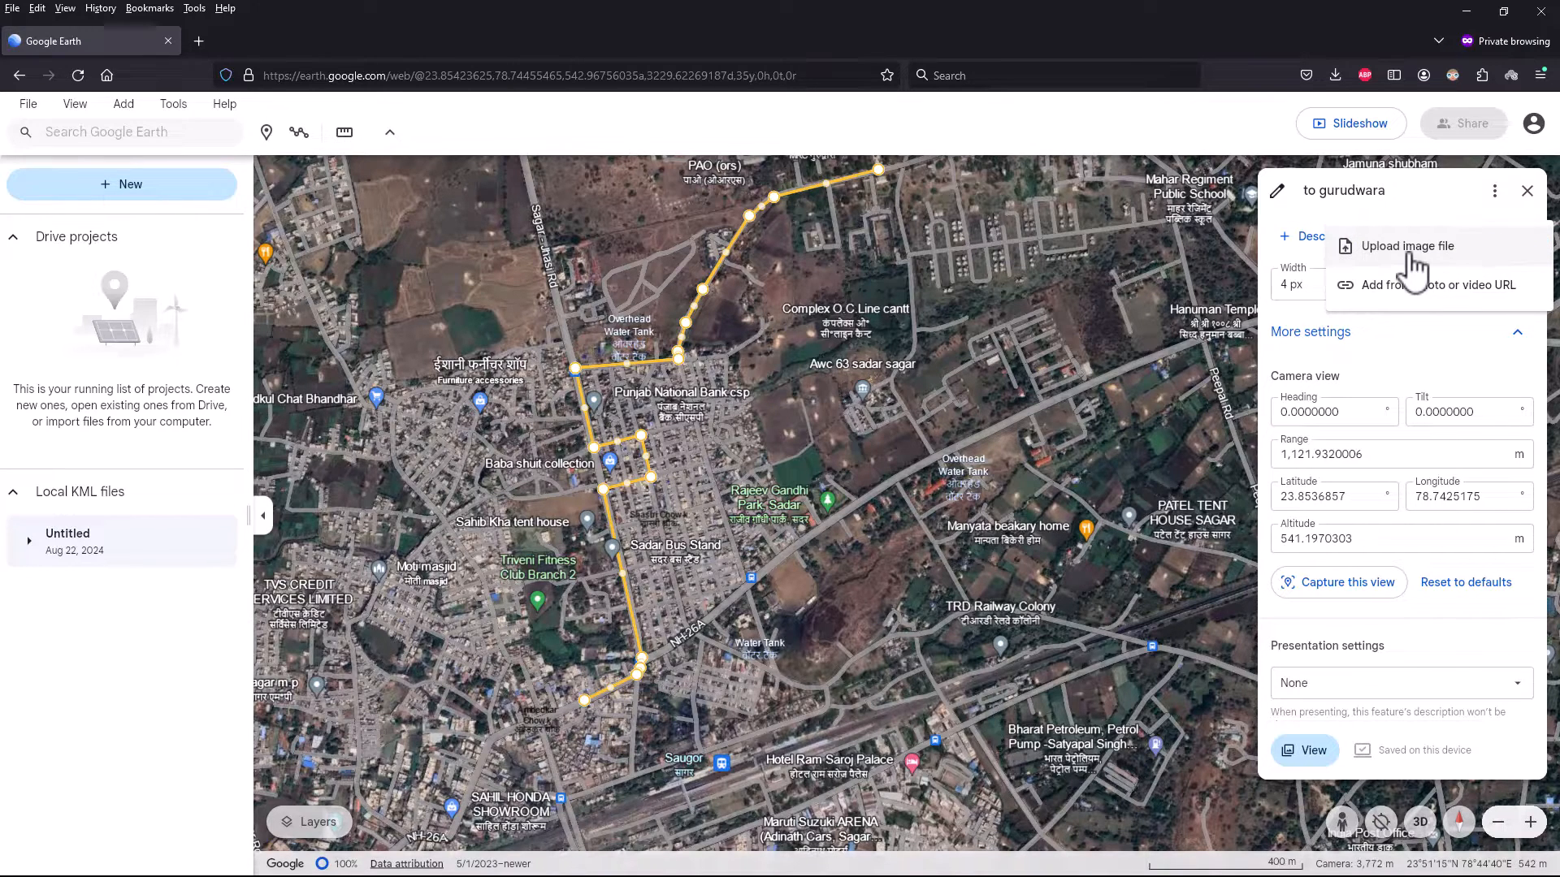
left_click(1442, 200)
left_click(1335, 241)
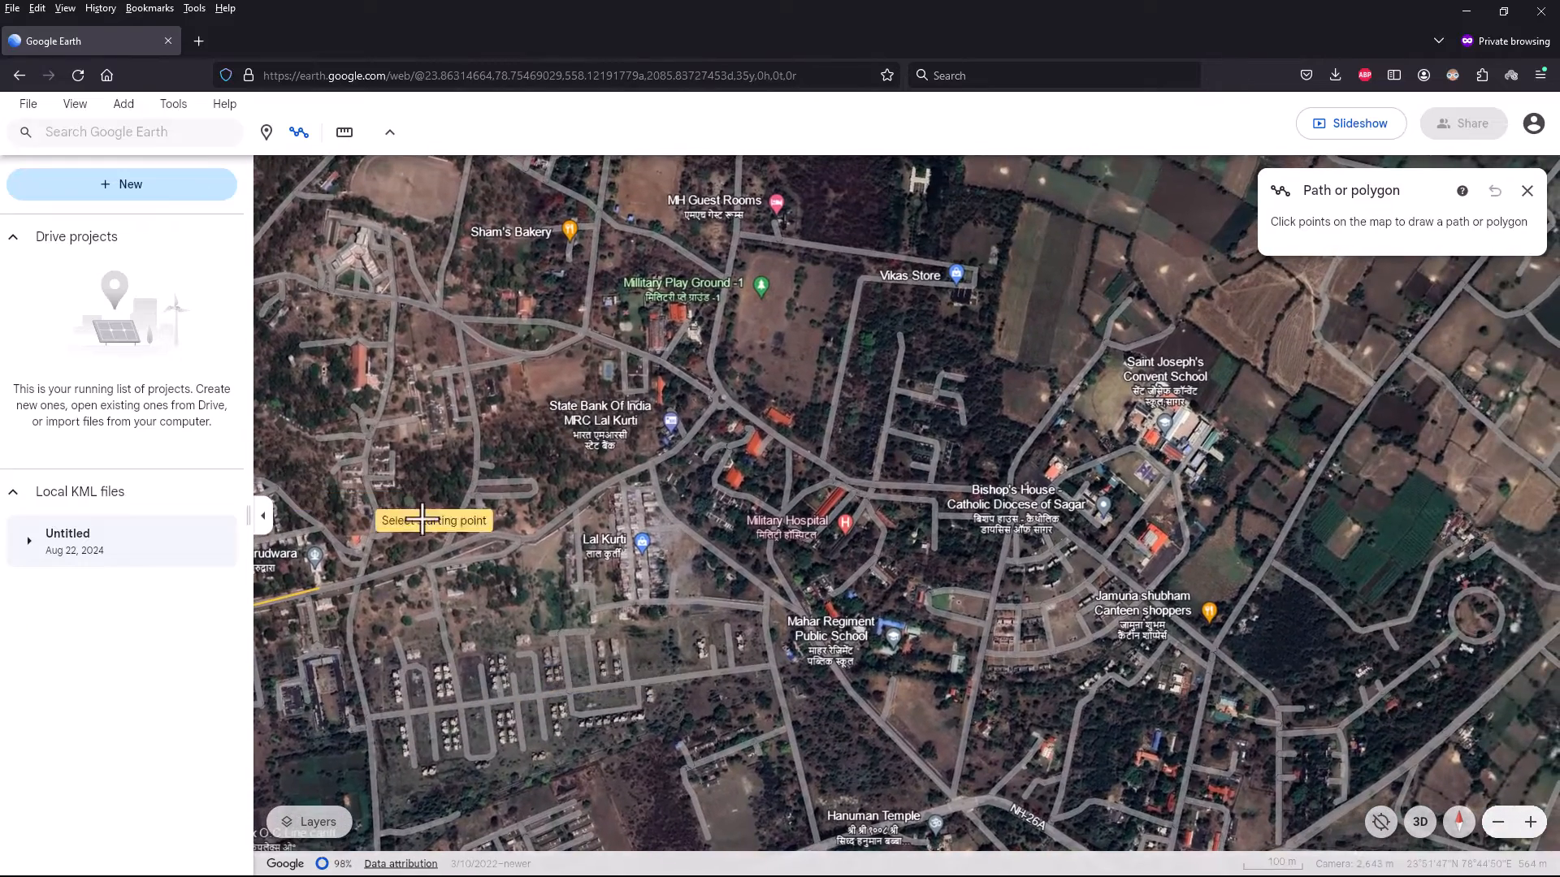
Trace a path about 0.68 km long from the road north of Lal Kurti, around the roundabout, to the junction near St. Theresa's Cathedral.
scroll(633, 542, "up", 3)
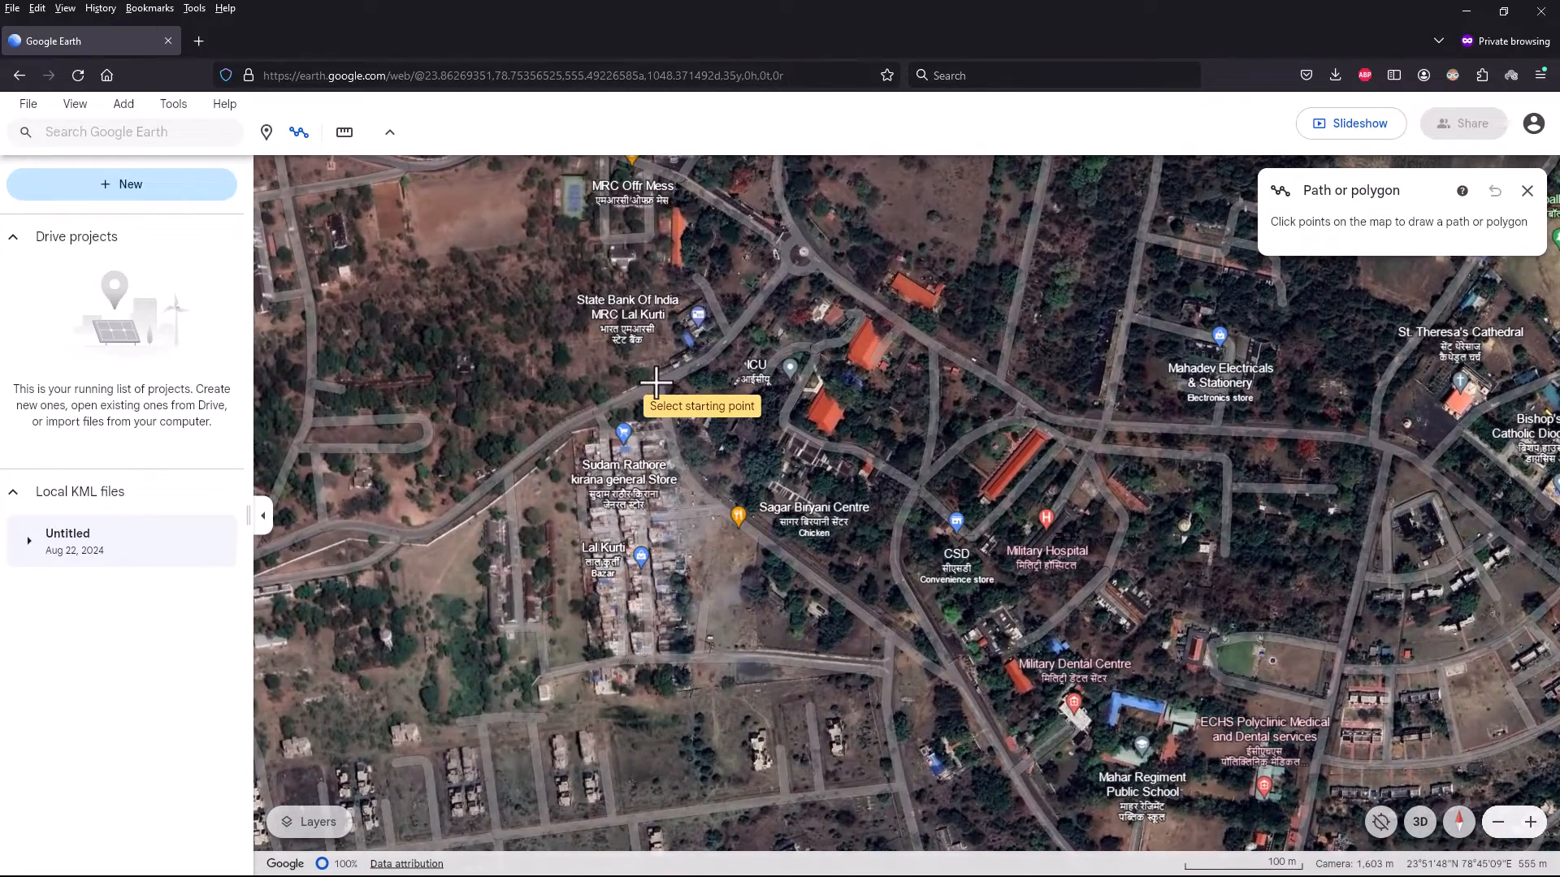
left_click(655, 382)
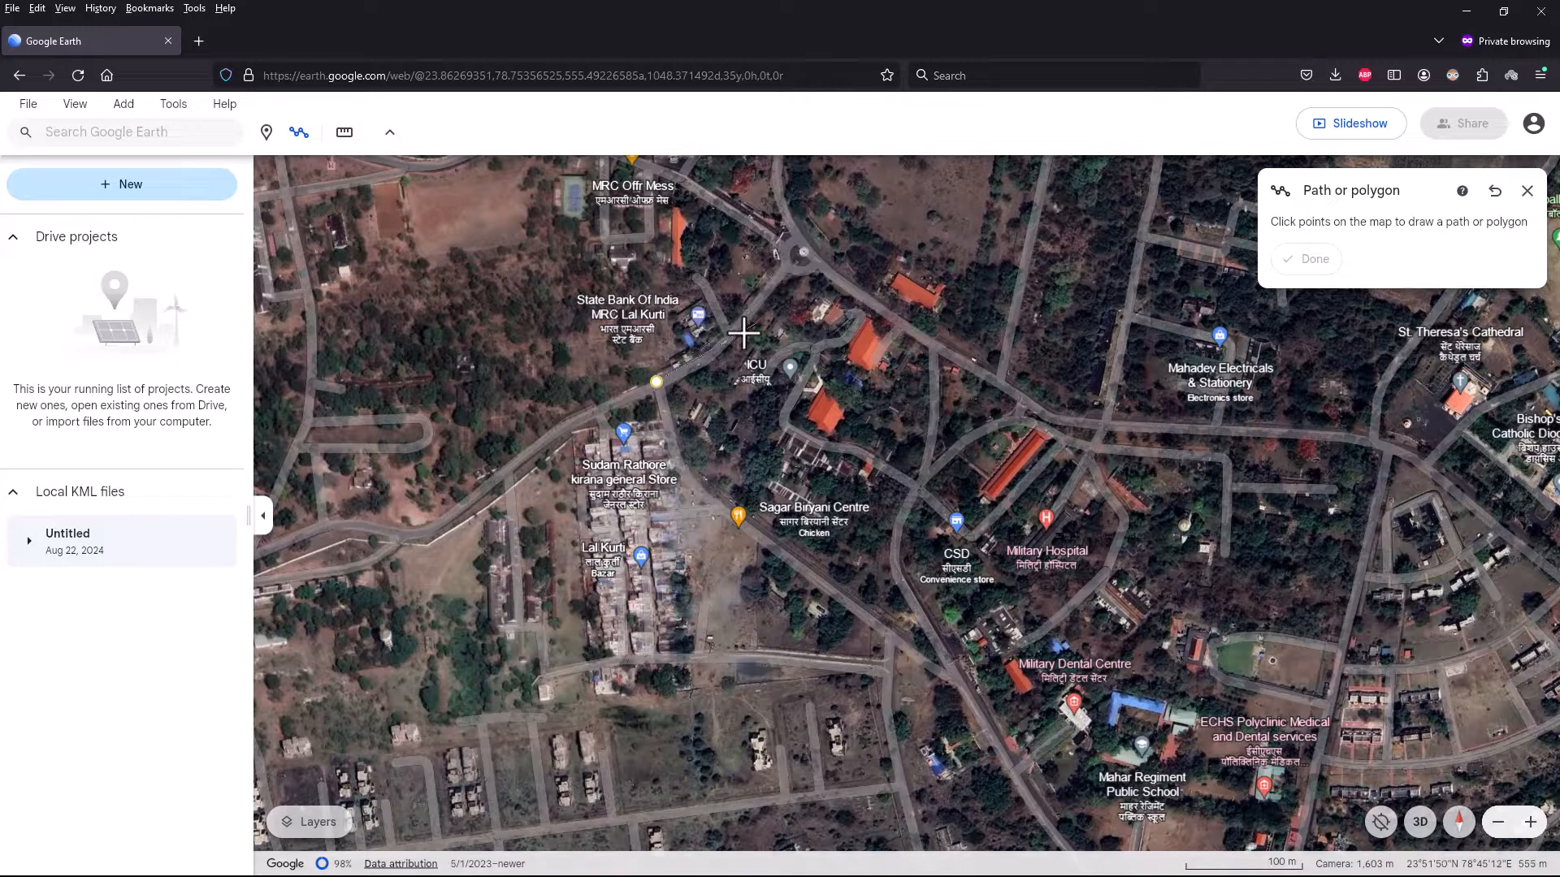
left_click(718, 352)
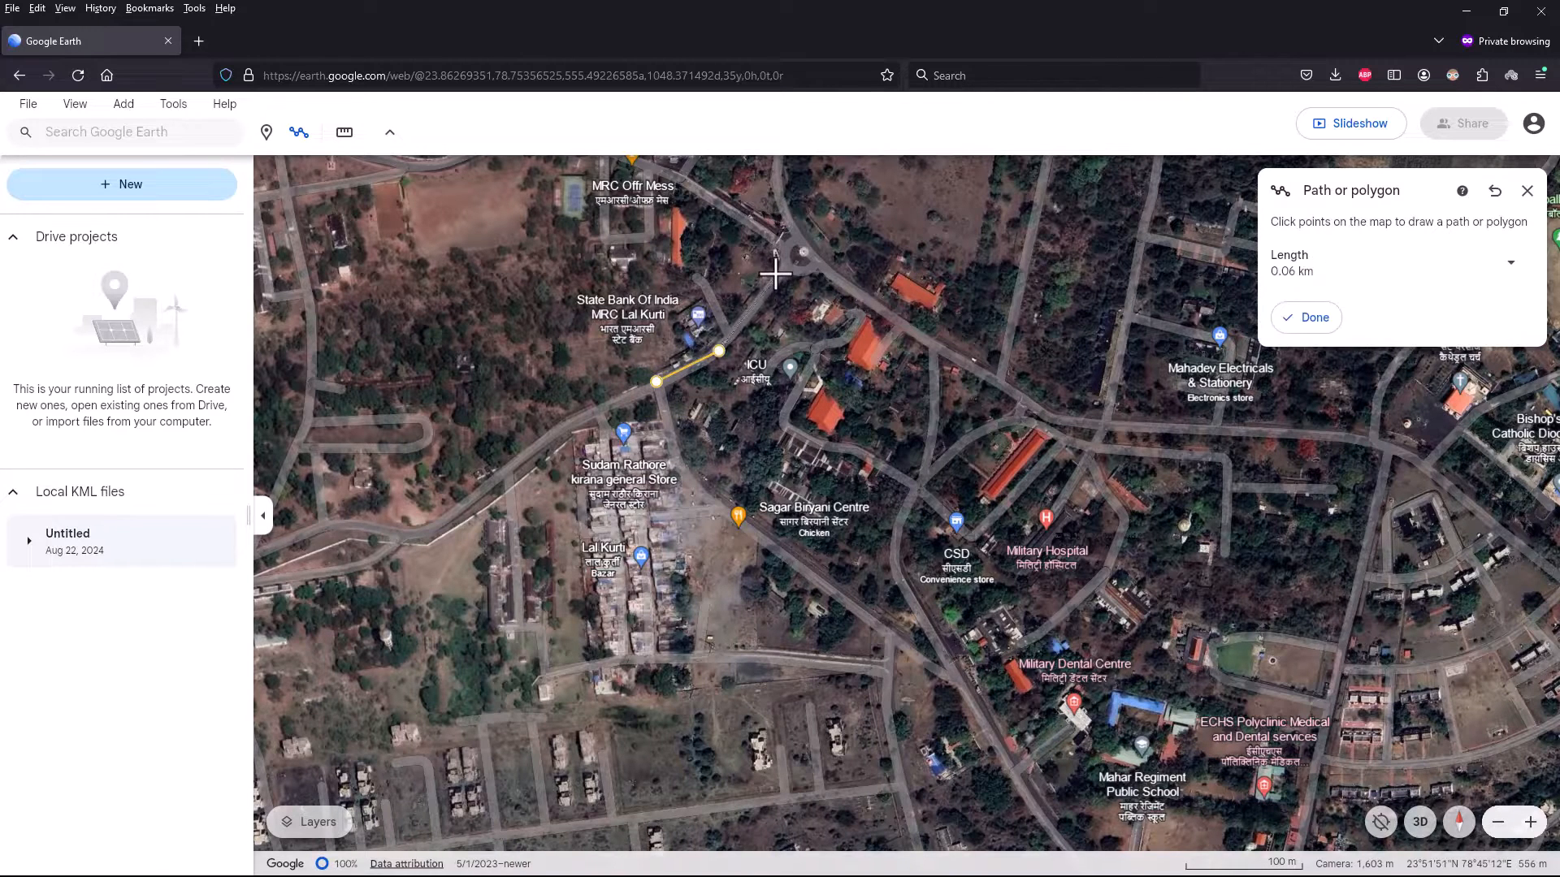
left_click(781, 277)
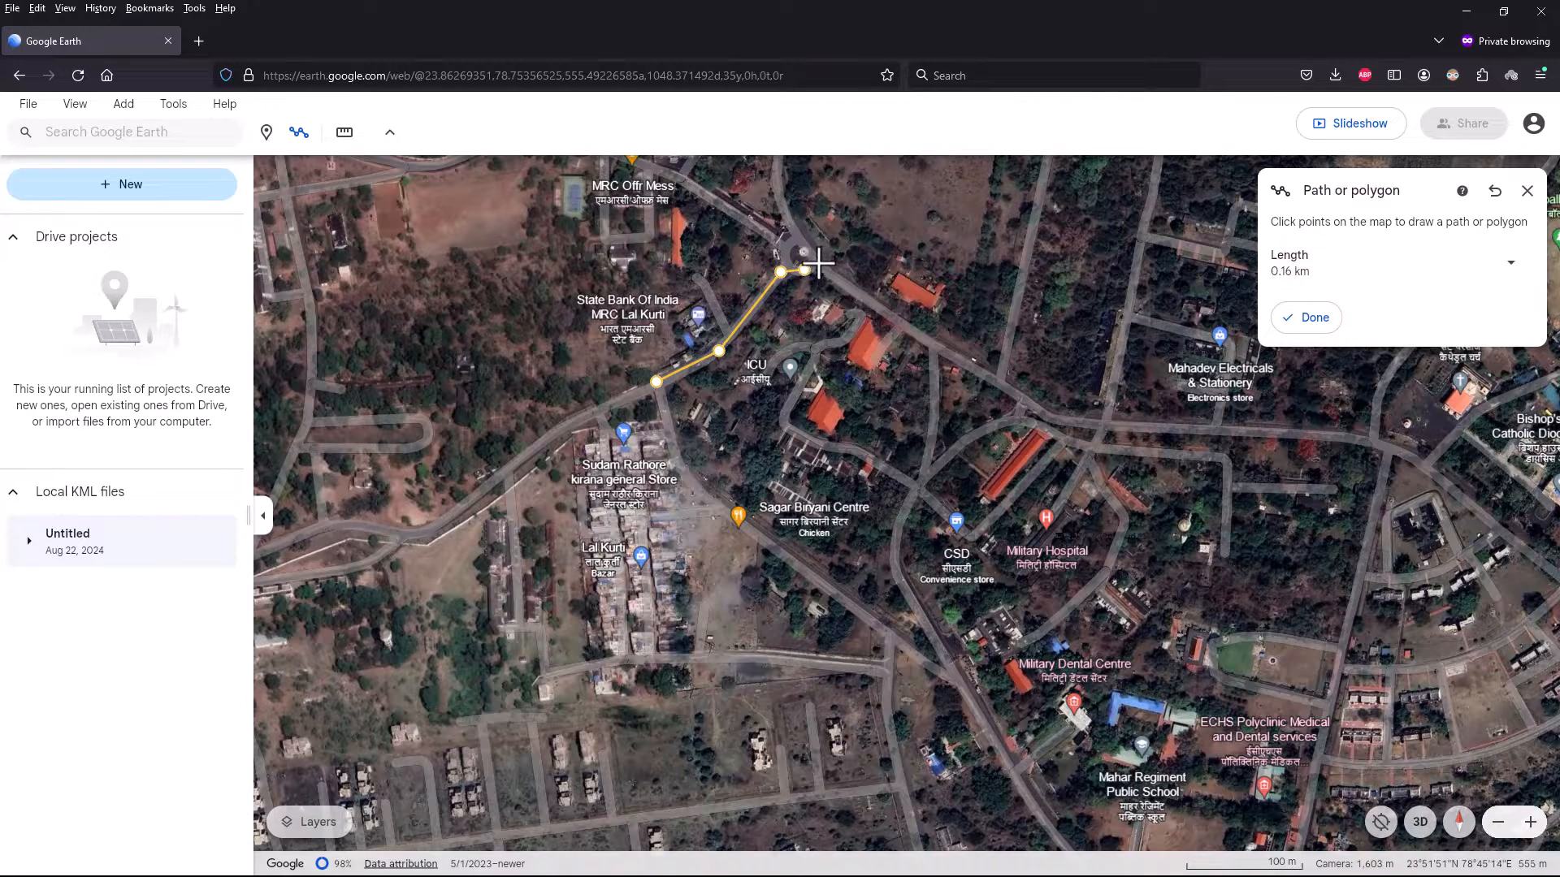
left_click(819, 263)
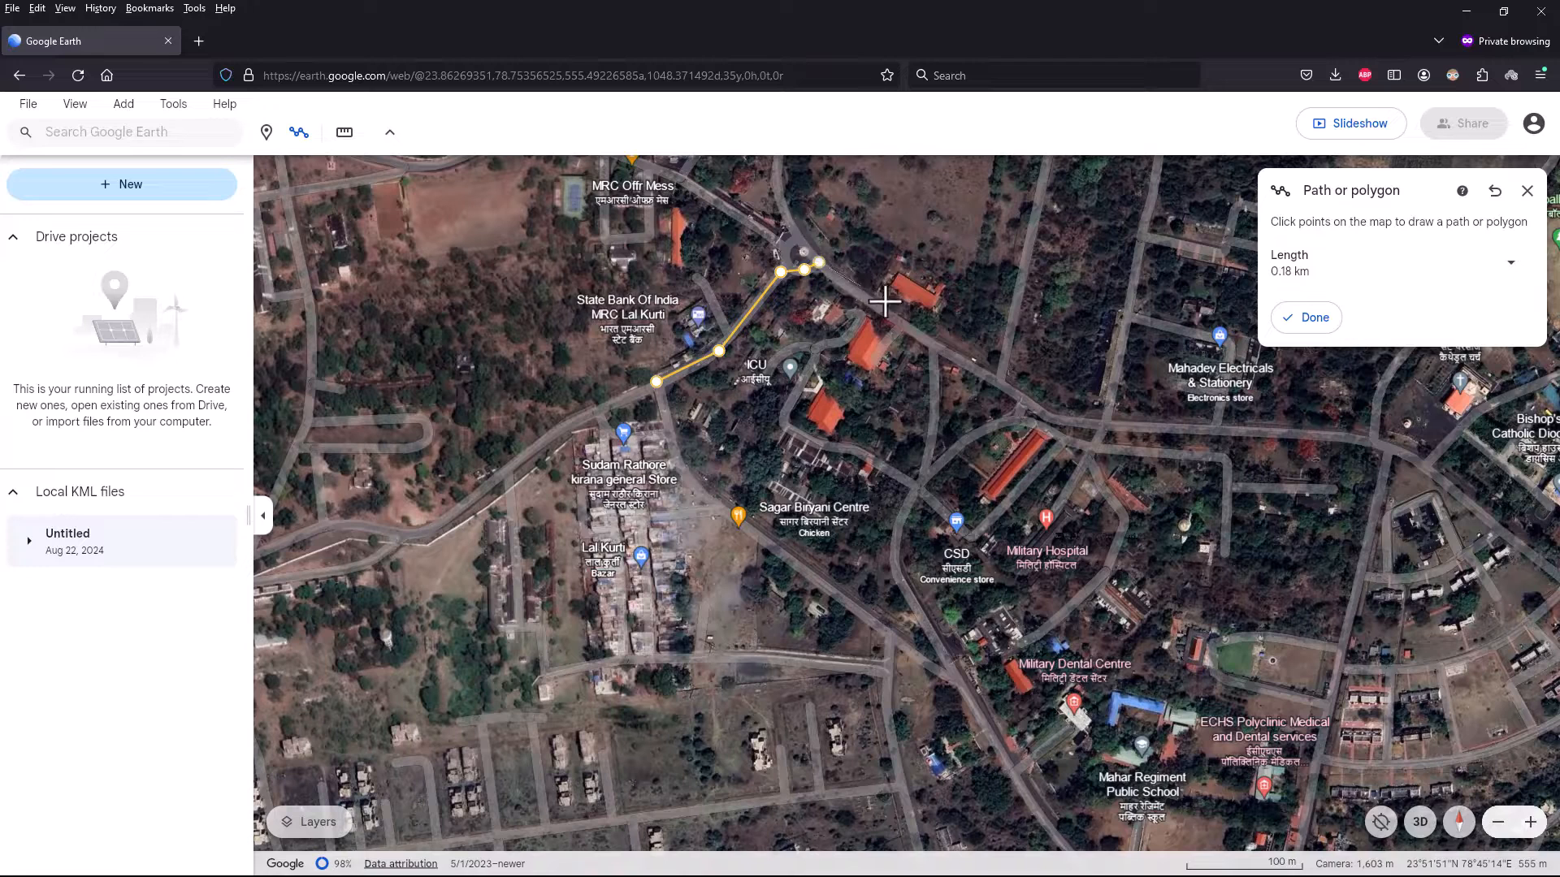
left_click(1042, 416)
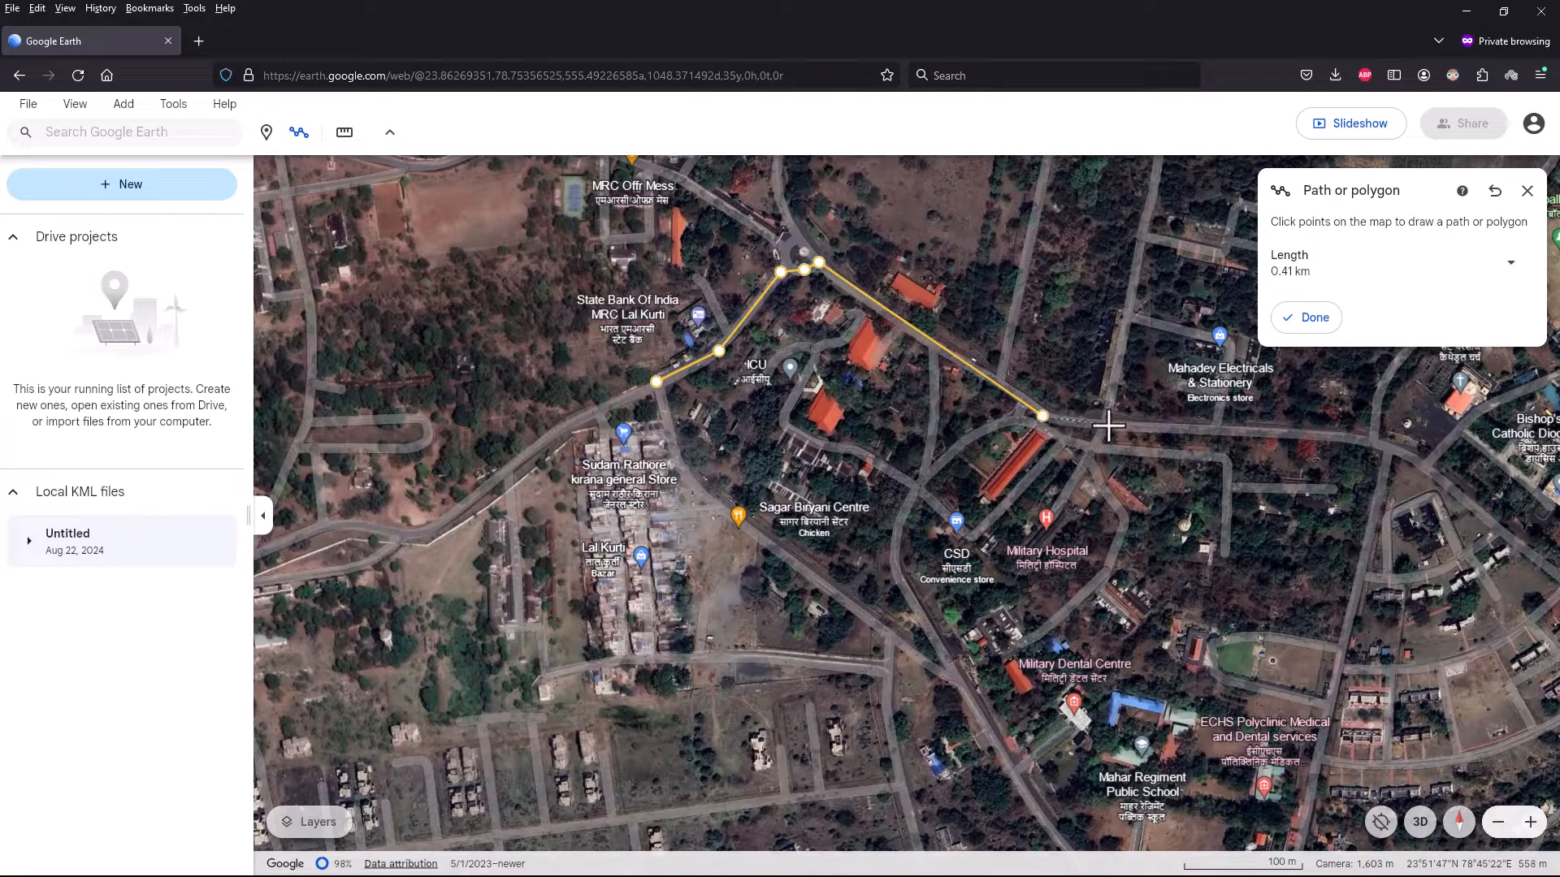
left_click(1370, 443)
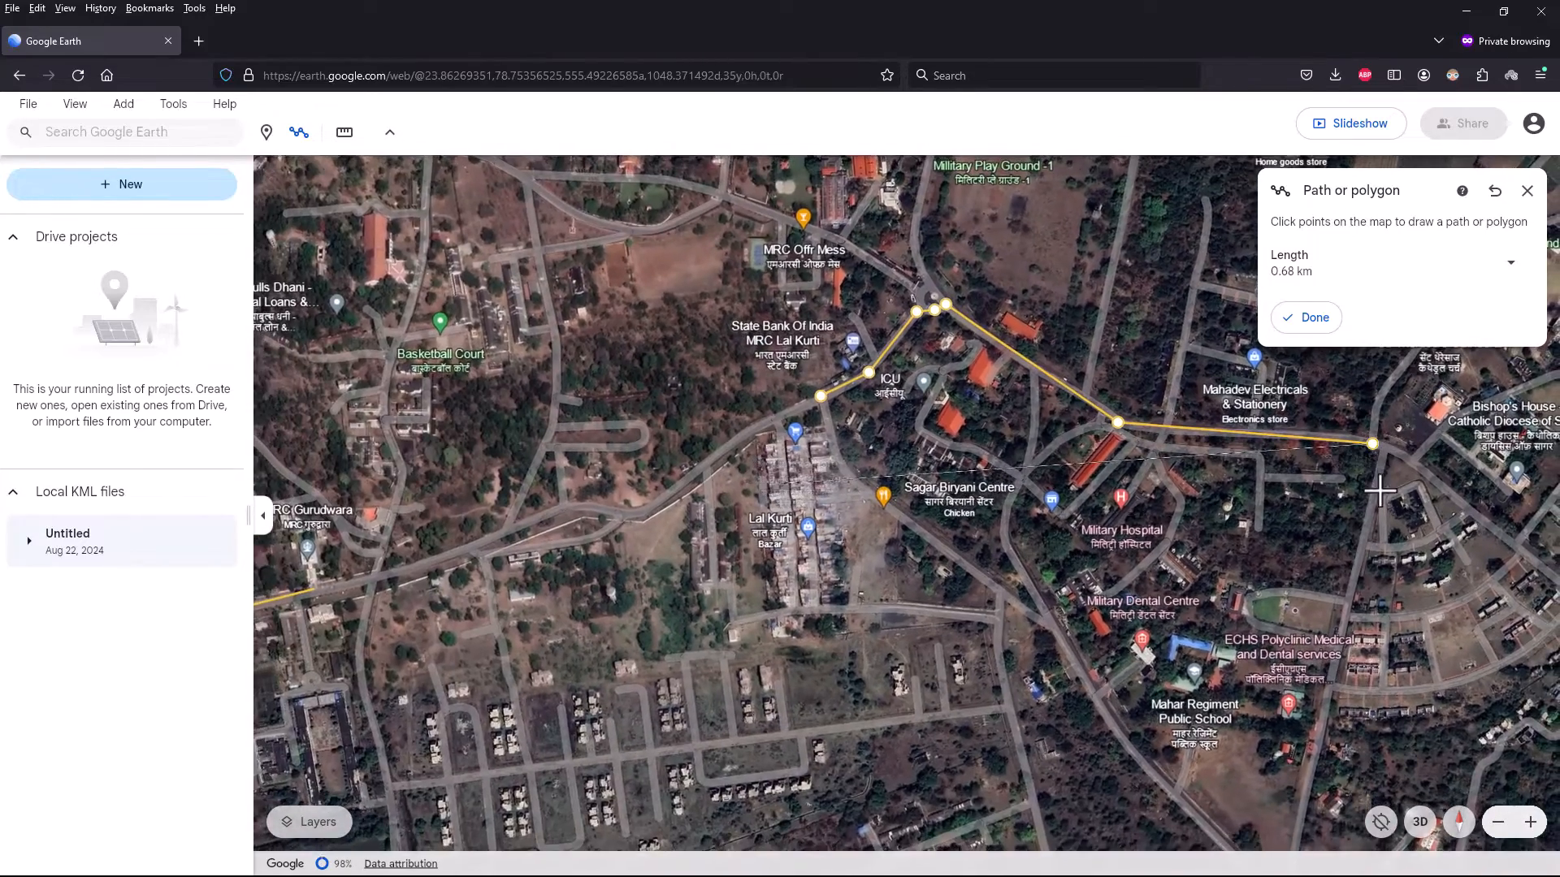
Extend the path to the NH-26A junction by Hanuman Temple, about 1.2 km in total, and refine the cathedral corner with an extra point.
left_click_drag(1202, 410, 650, 263)
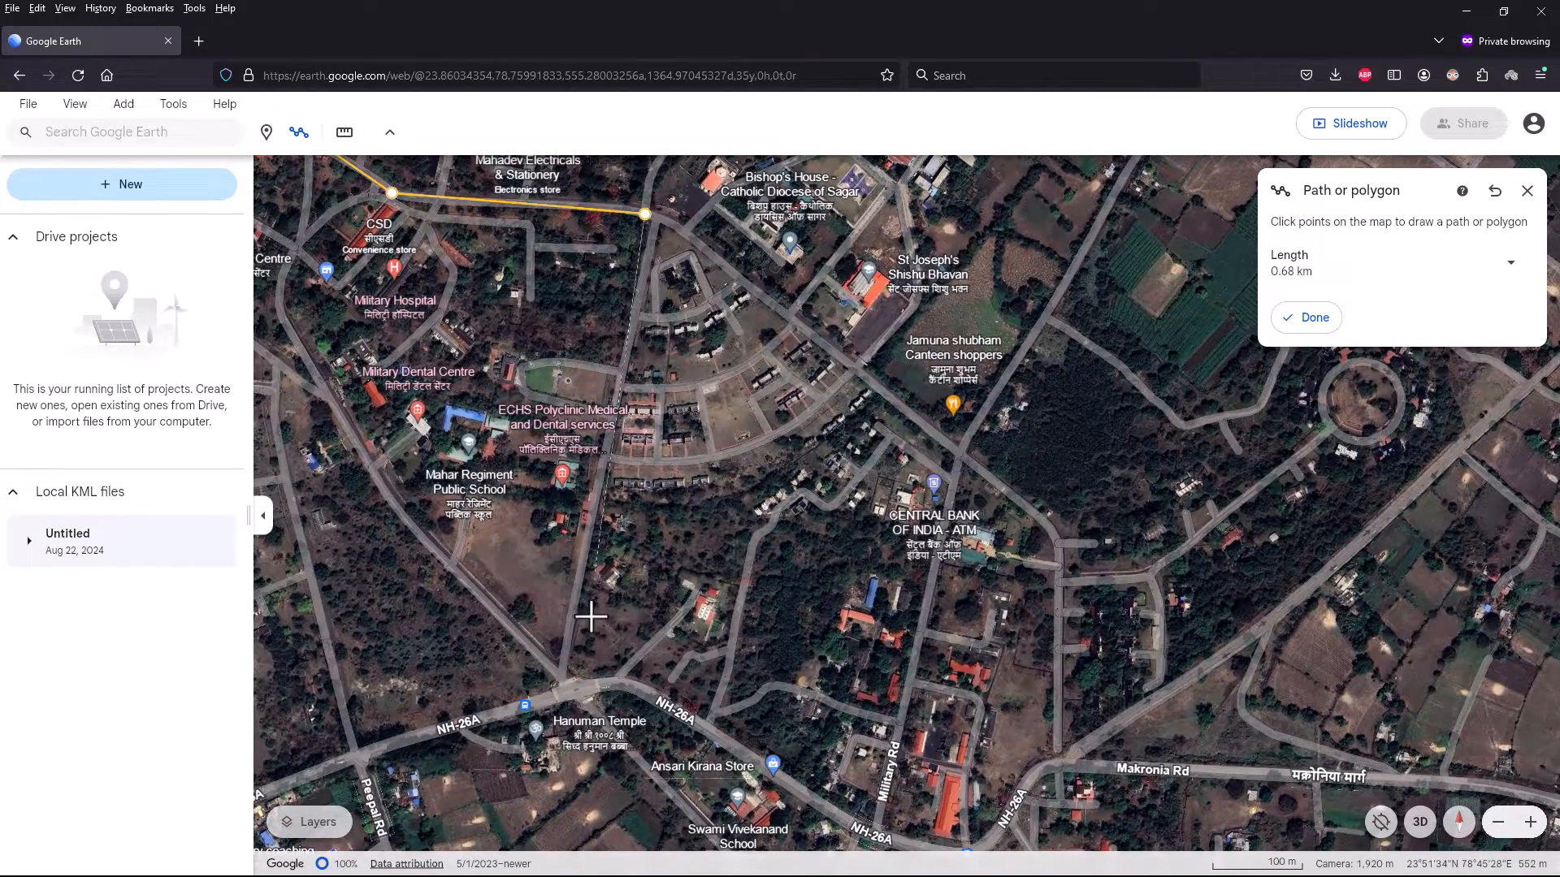
left_click(563, 676)
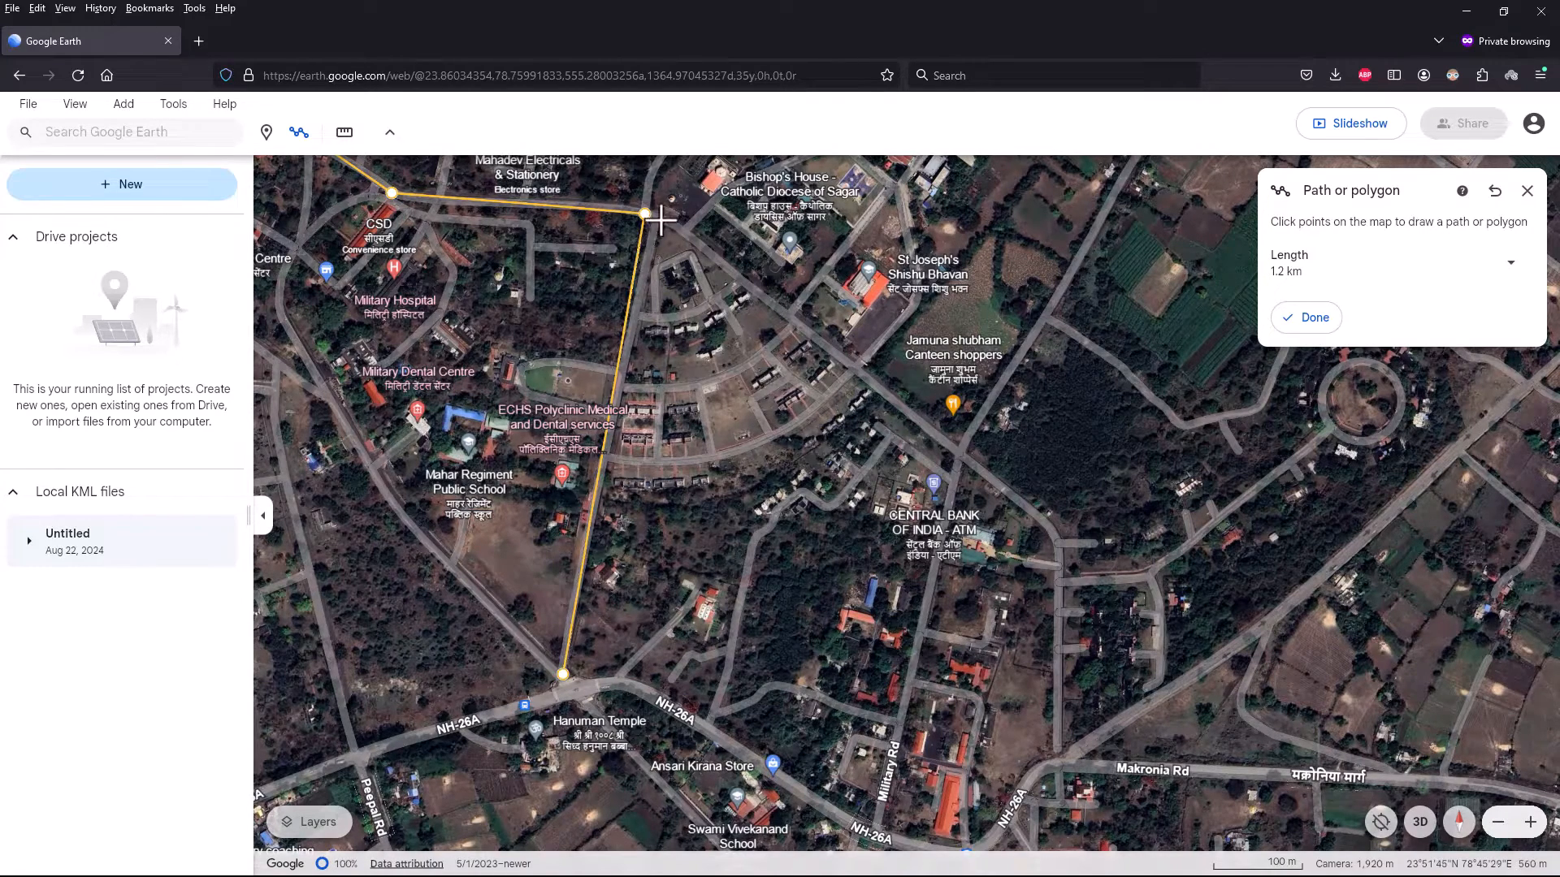
left_click(1304, 319)
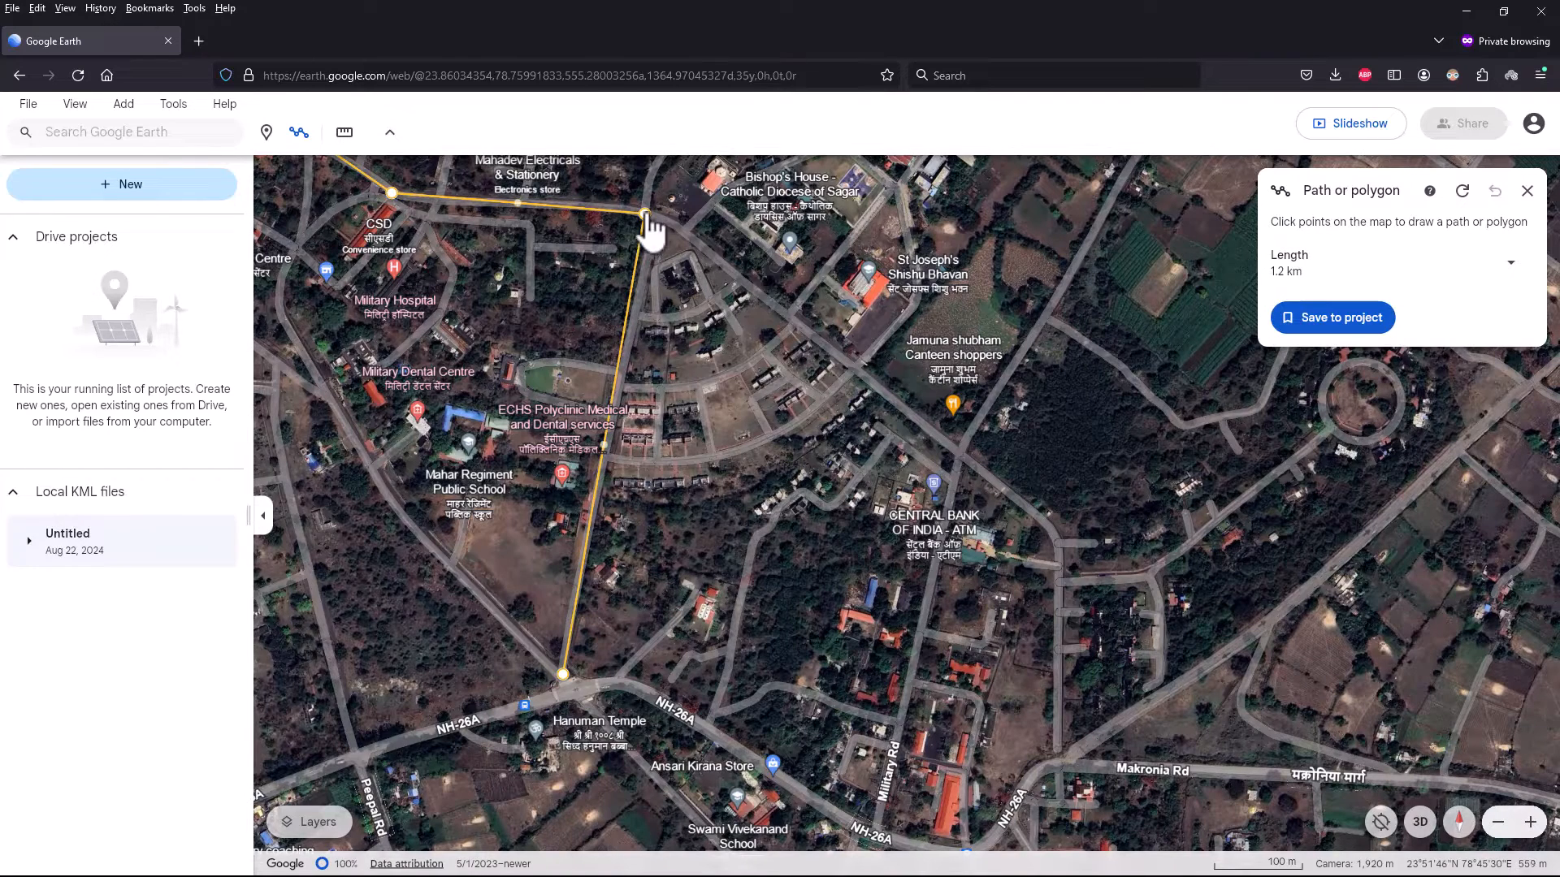
left_click_drag(645, 214, 653, 217)
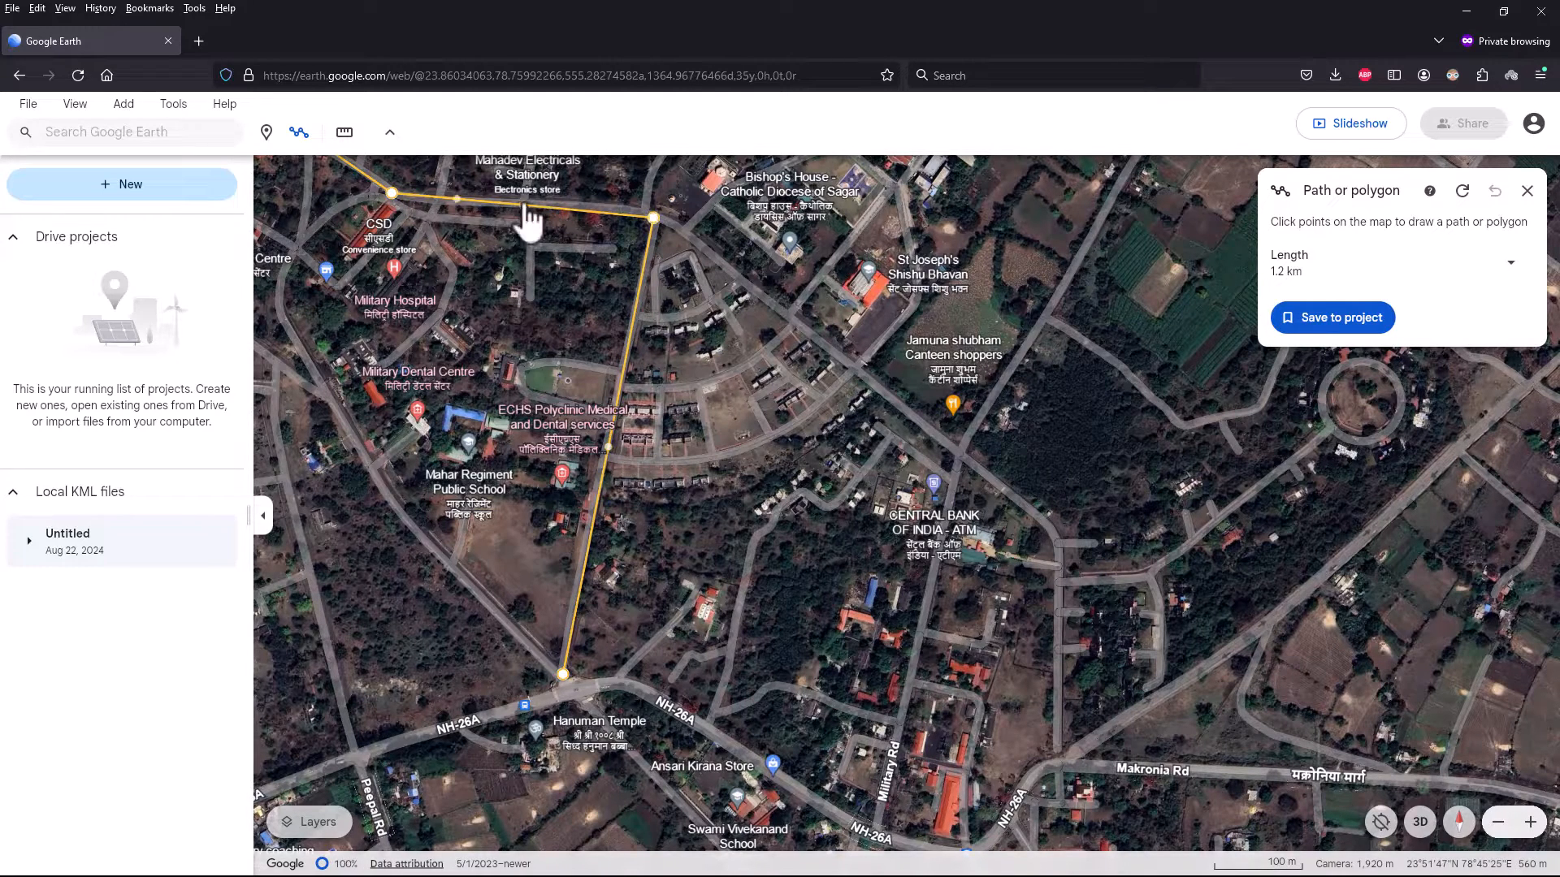
left_click(631, 212)
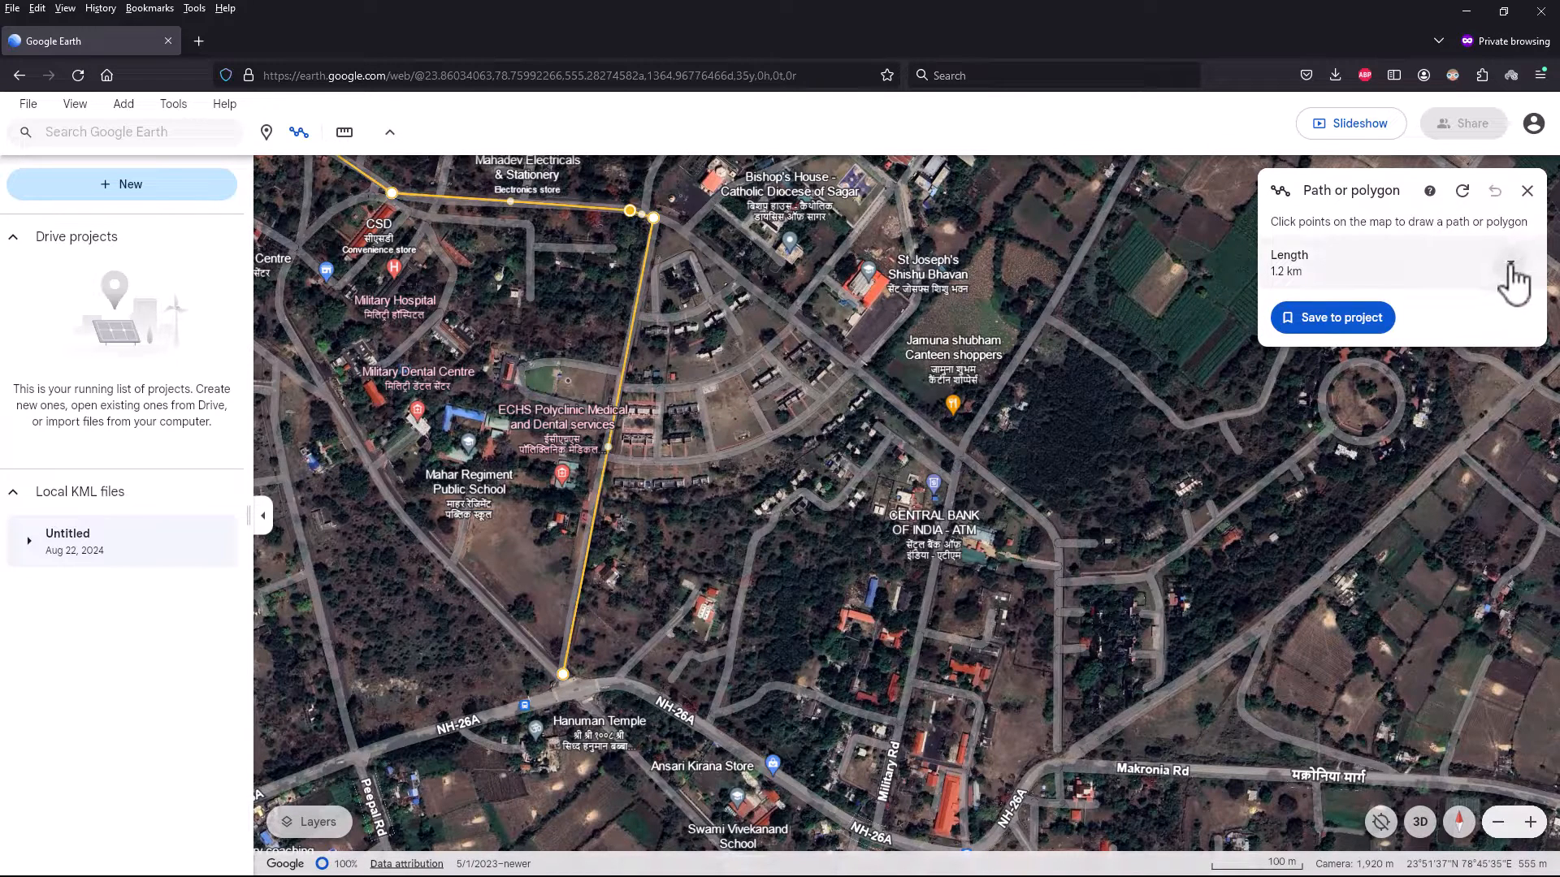
Save the new path to the project and name it "Pared Mandir".
left_click(1373, 321)
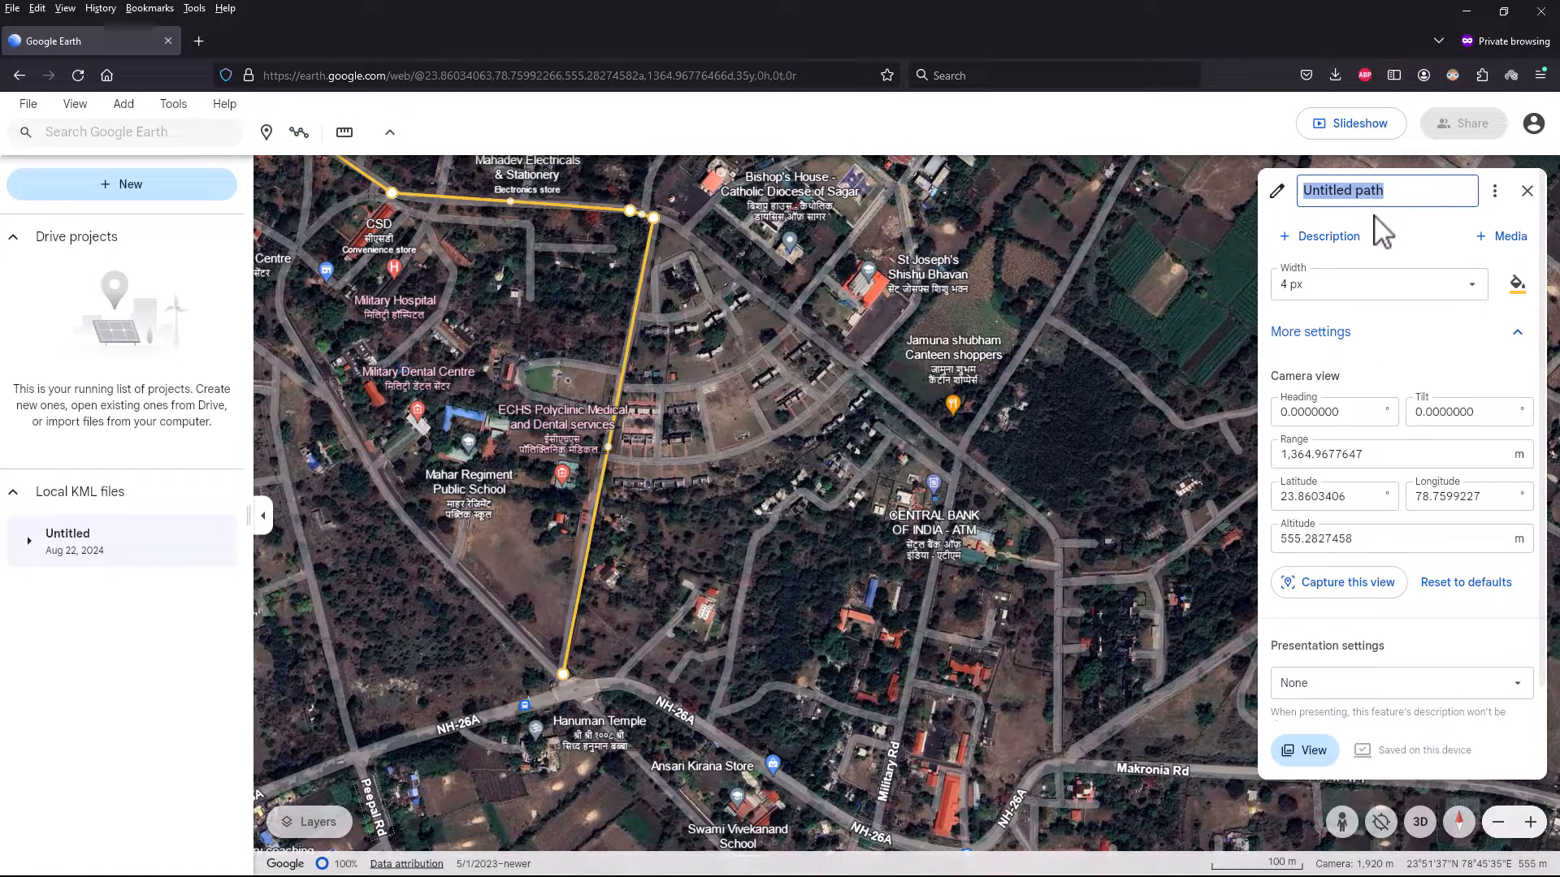
type("pared Mandir")
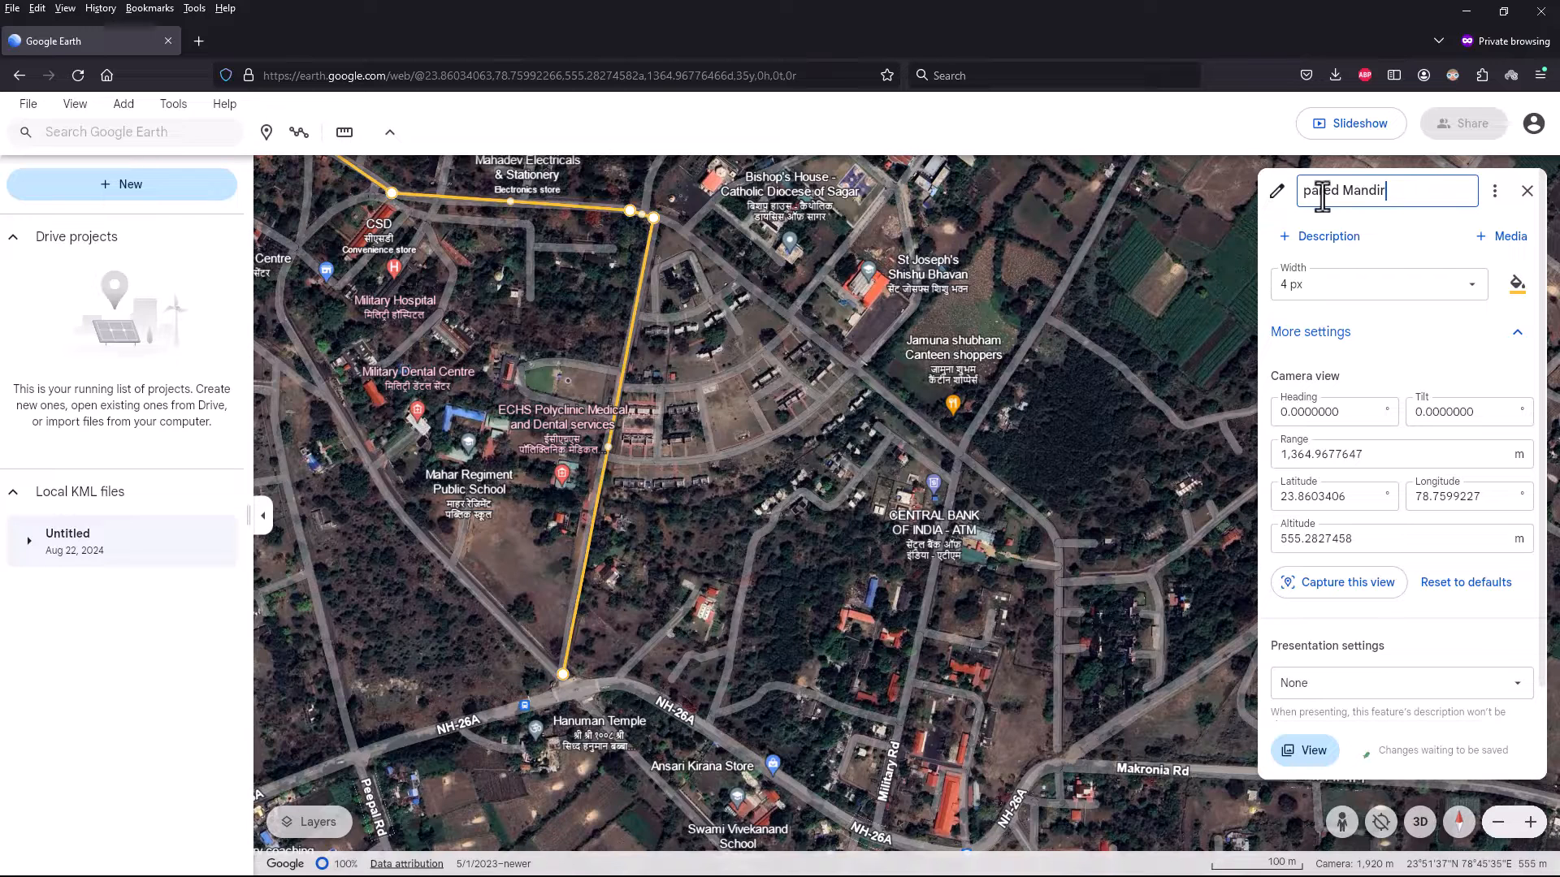
key("BackSpace")
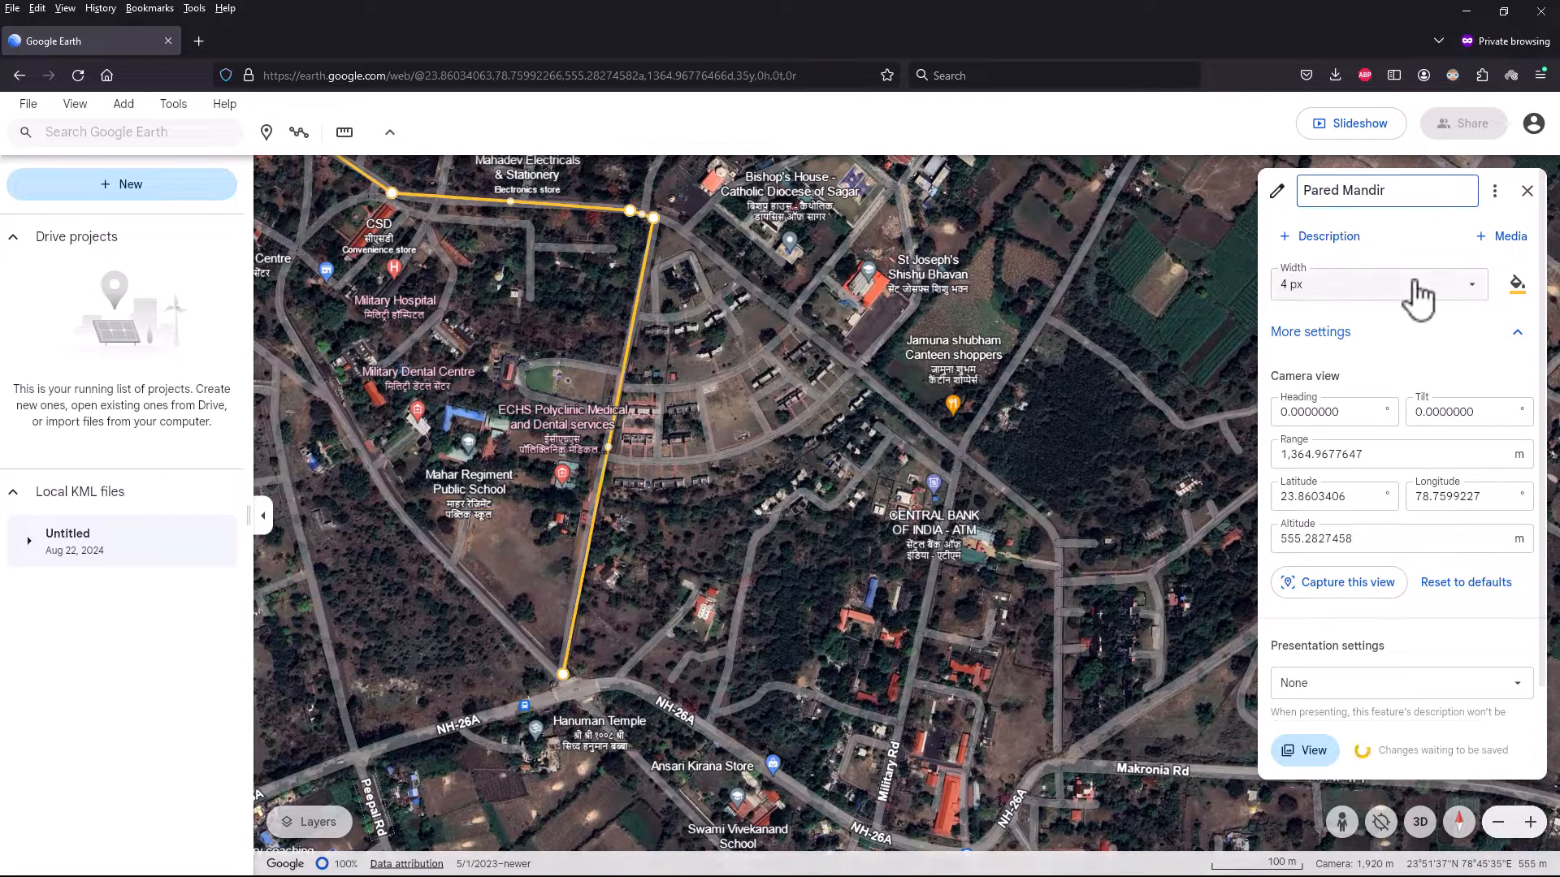
Try purple as the Pared Mandir path's line color, and set it to orange instead.
left_click(1519, 286)
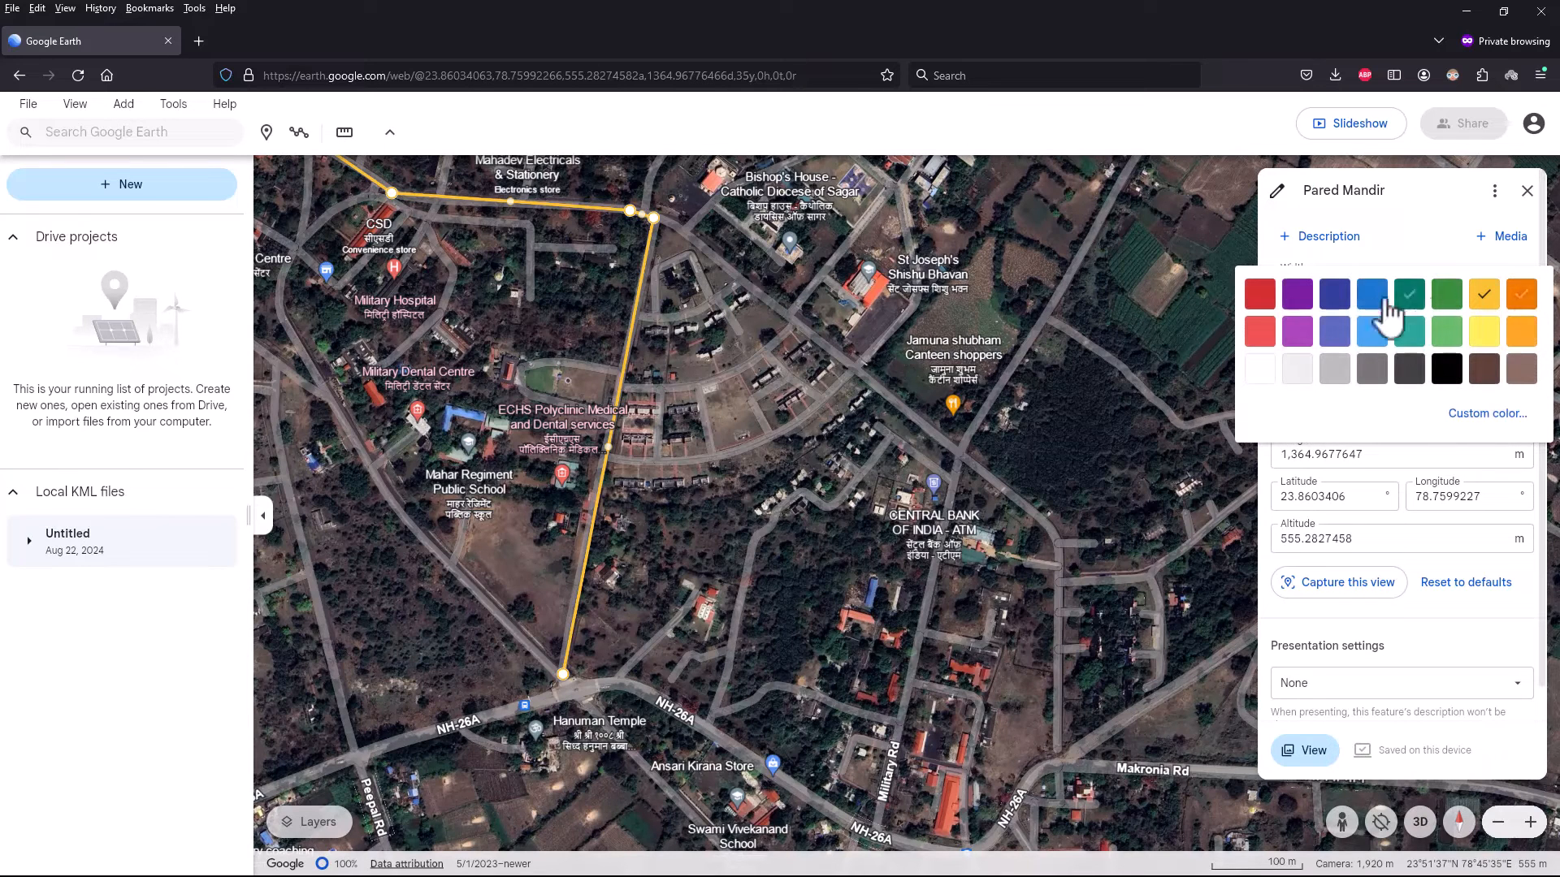
left_click(1299, 301)
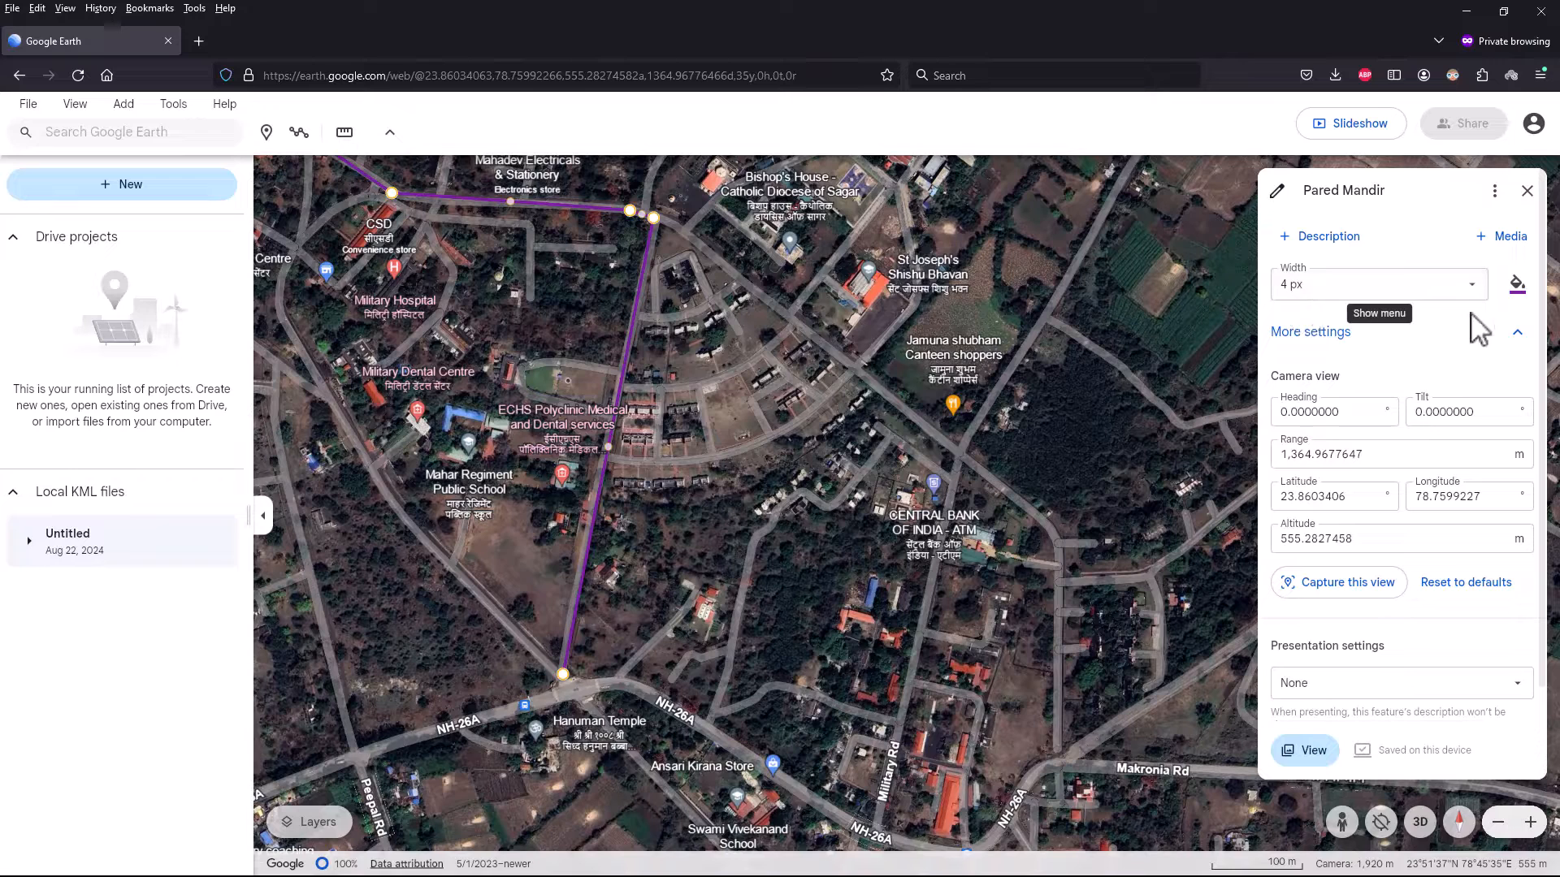
left_click(1517, 288)
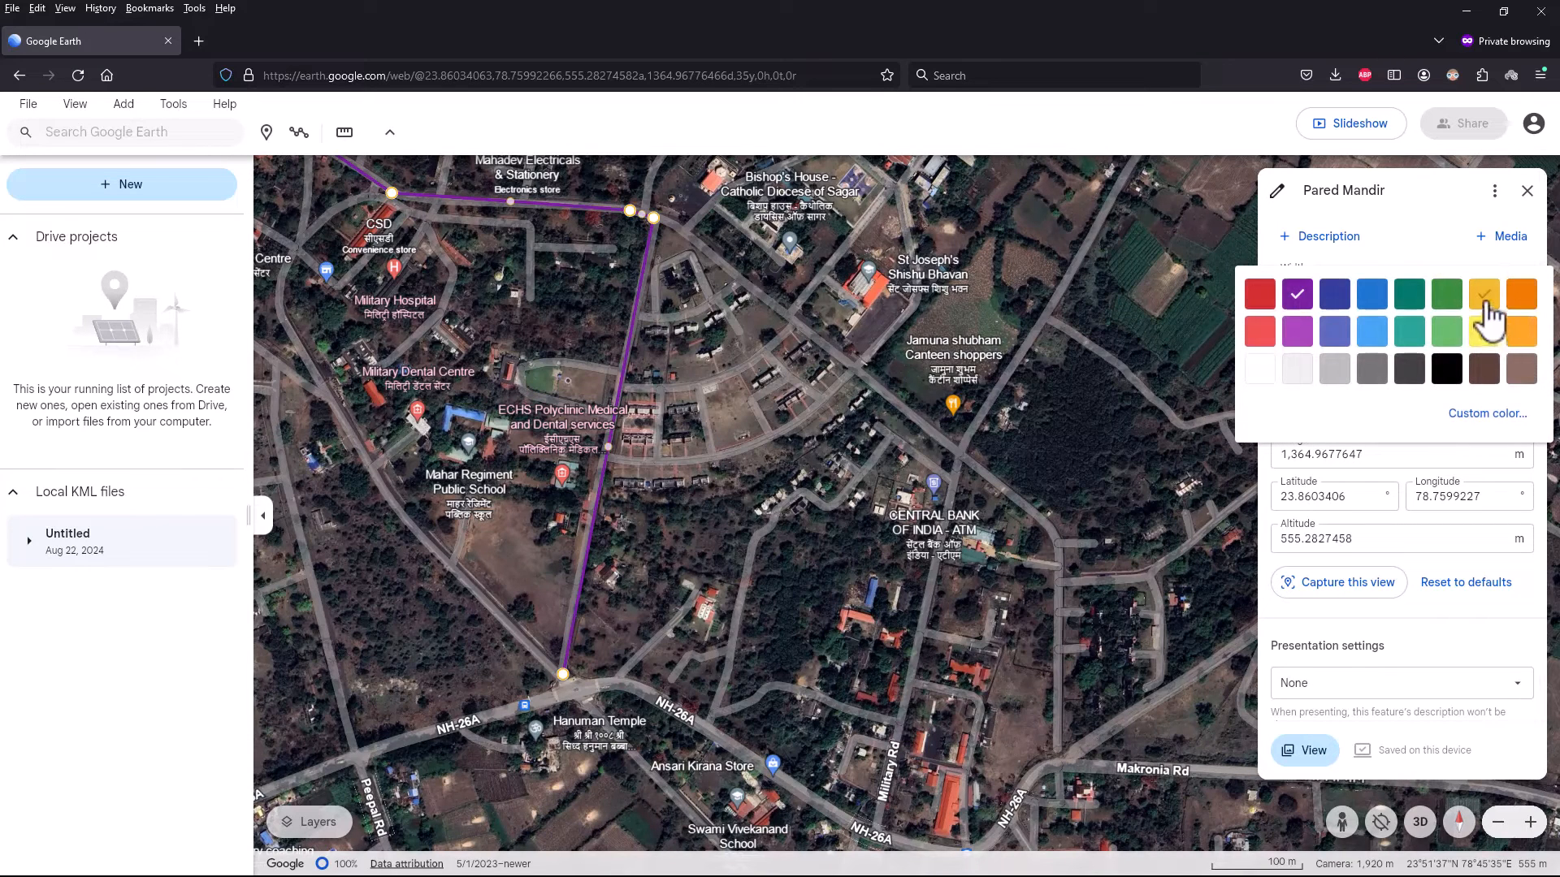
left_click(1519, 307)
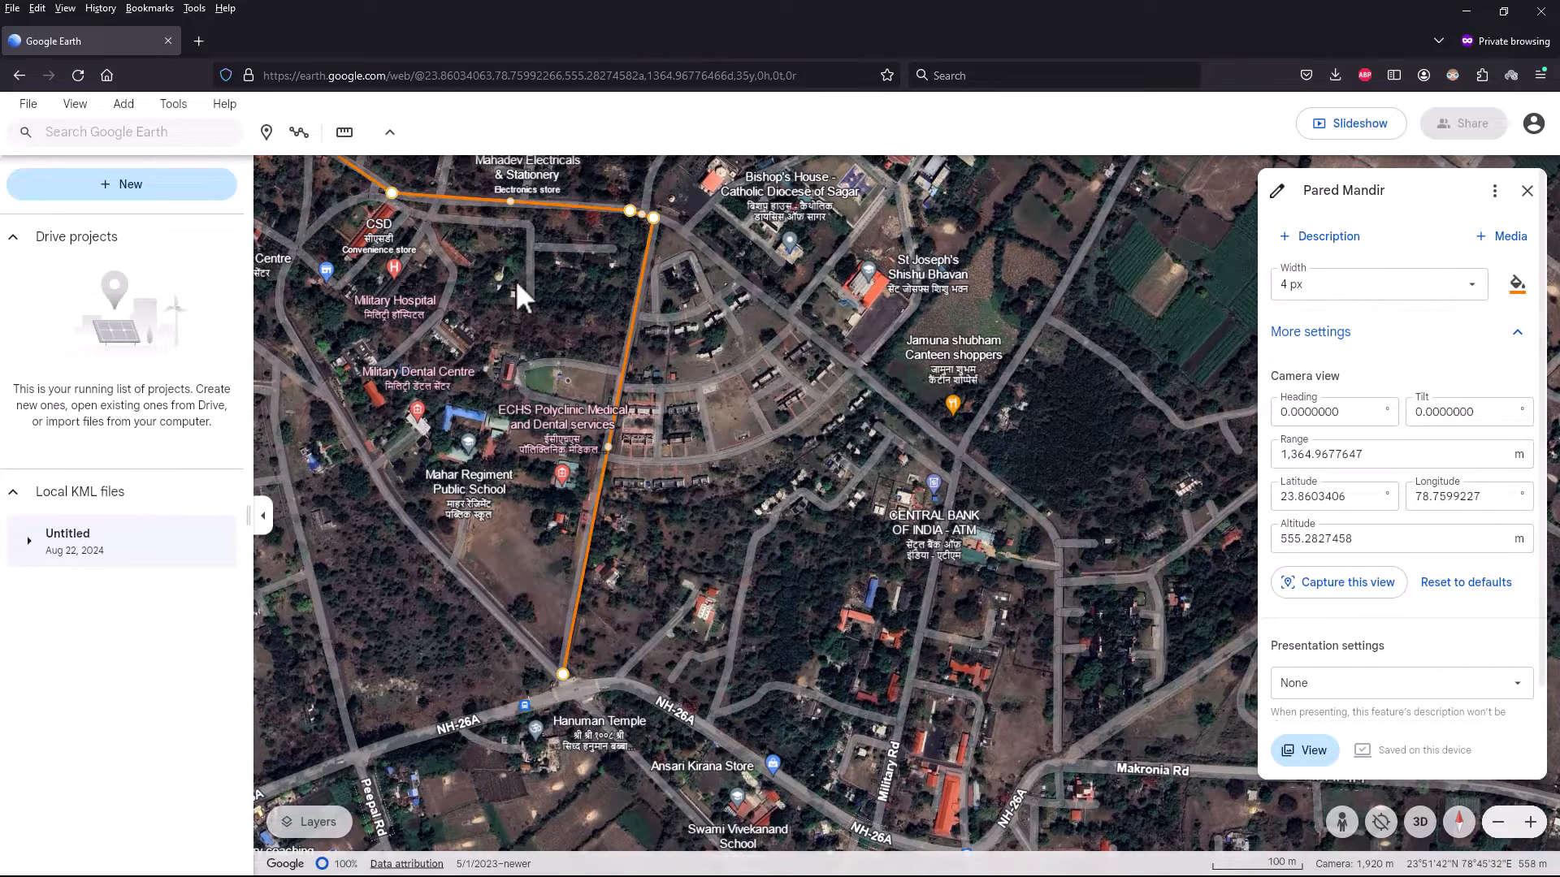
Set the Pared Mandir path's line width to 8 px and collapse its additional settings.
left_click(1469, 291)
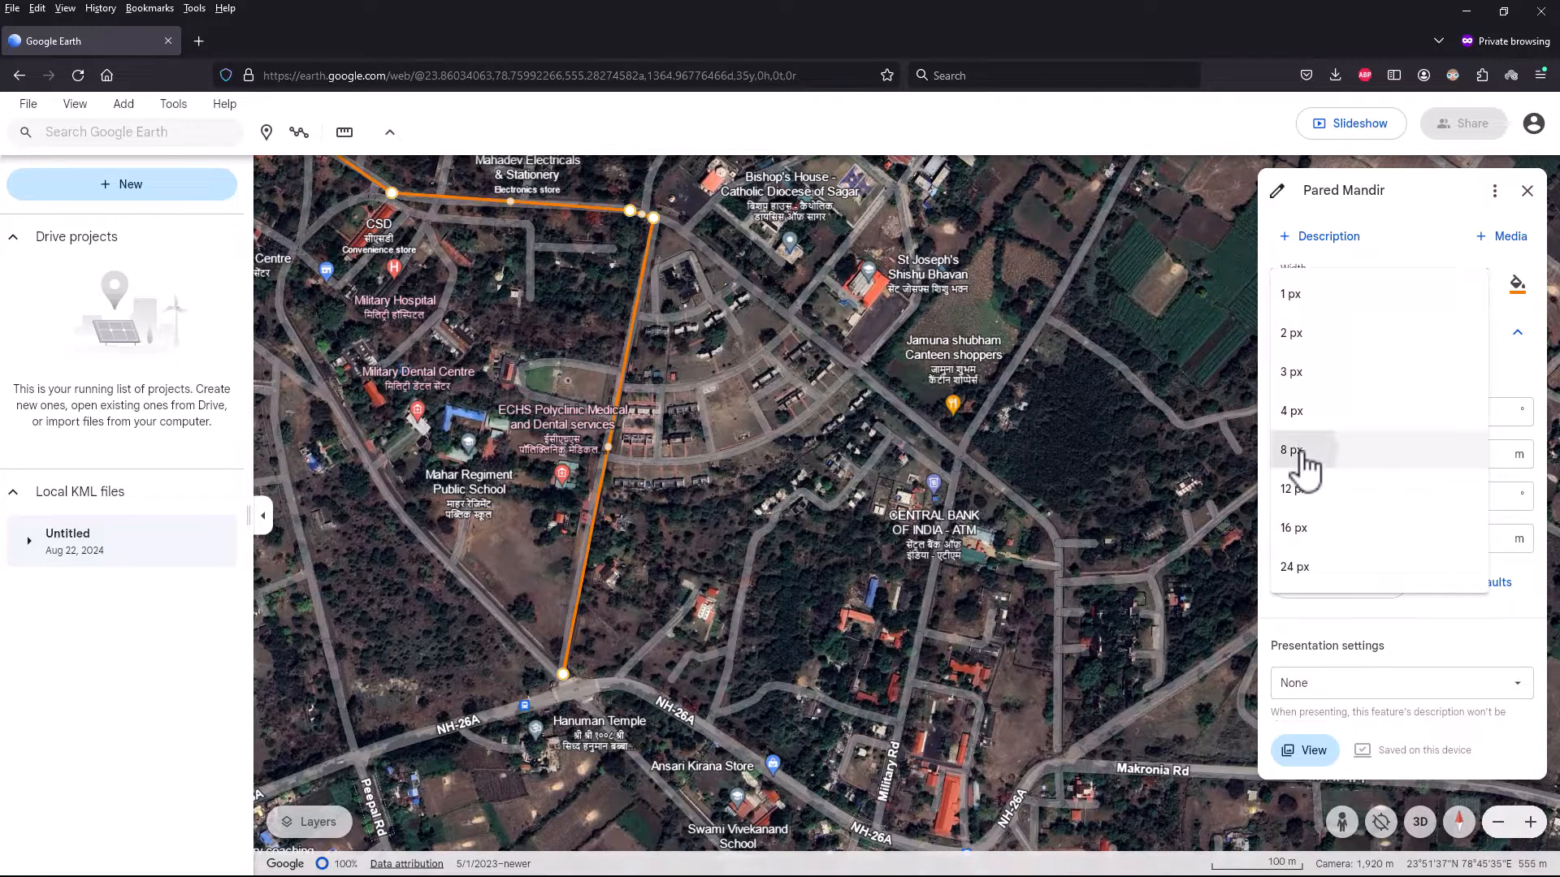
left_click(1304, 451)
left_click(1404, 353)
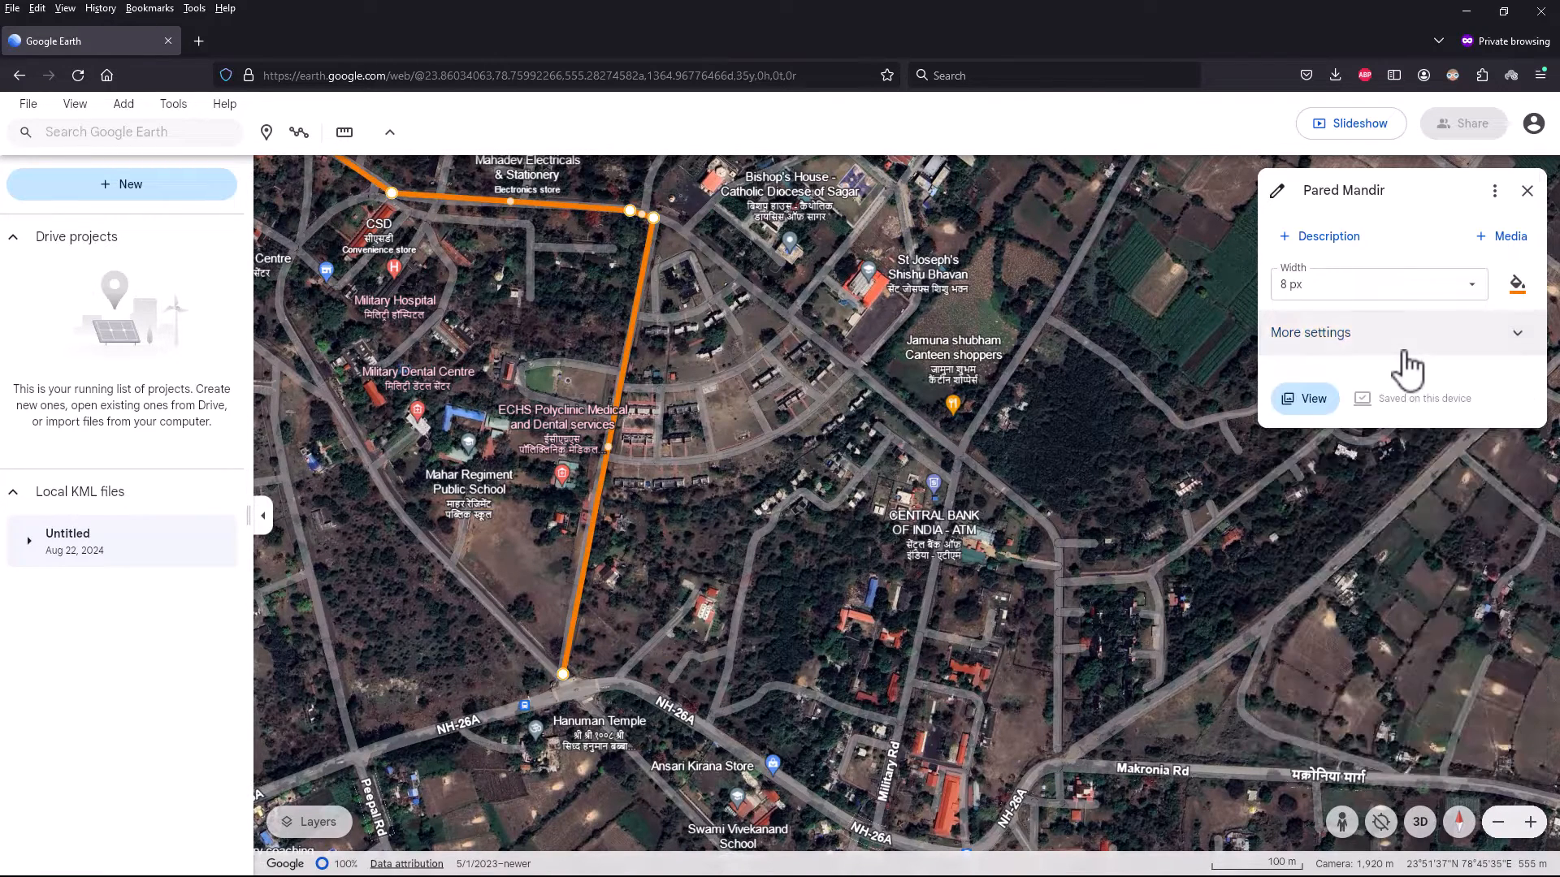
Close the path's properties and view the orange and yellow paths together on the map.
scroll(461, 435, "down", 5)
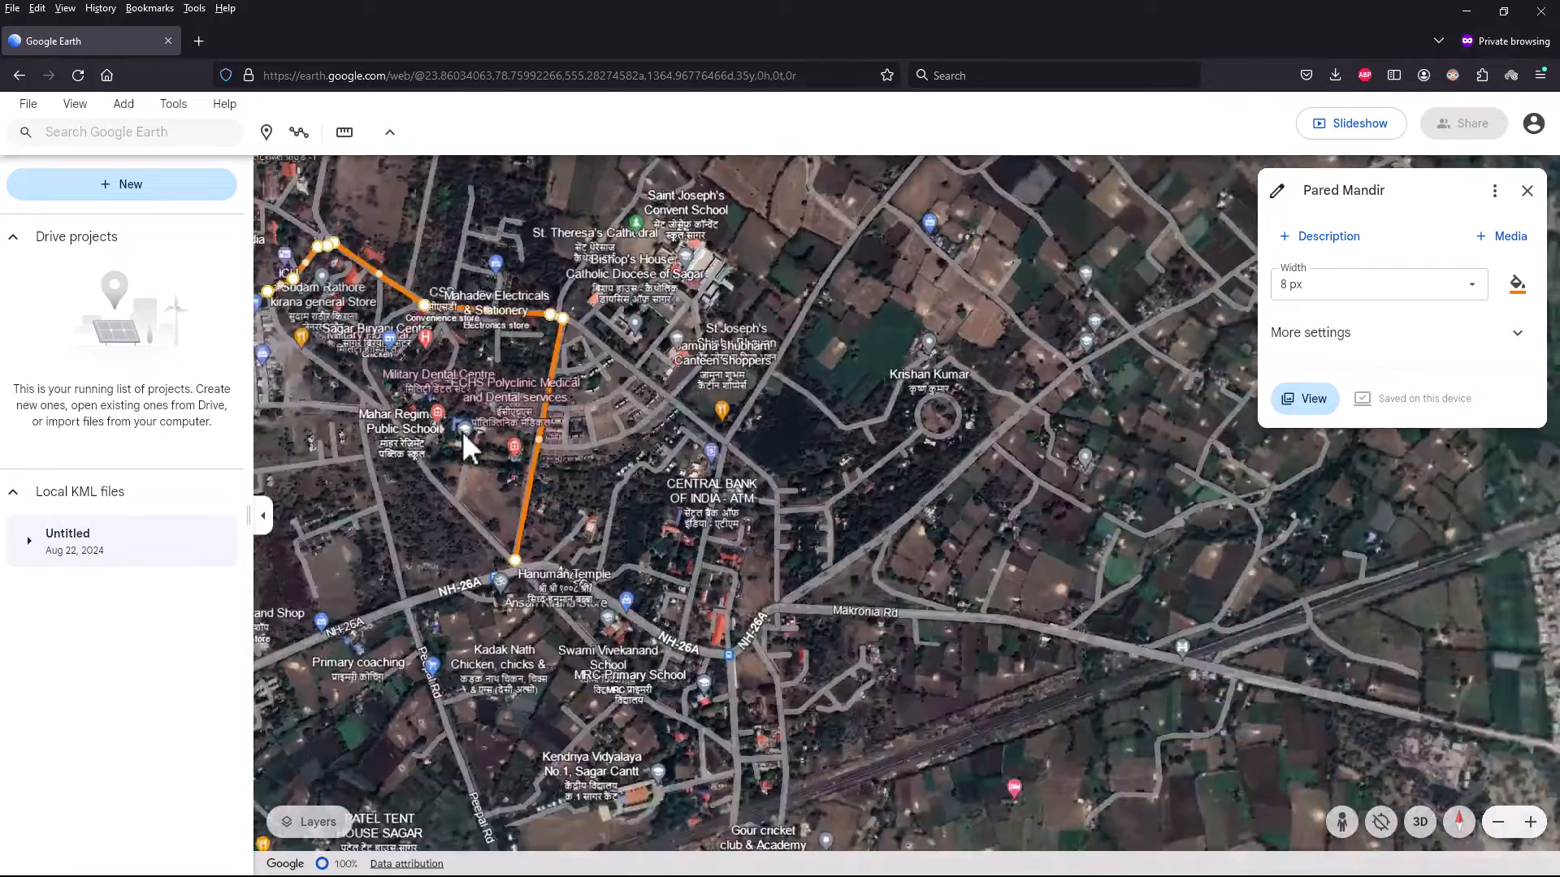
left_click_drag(442, 453, 836, 390)
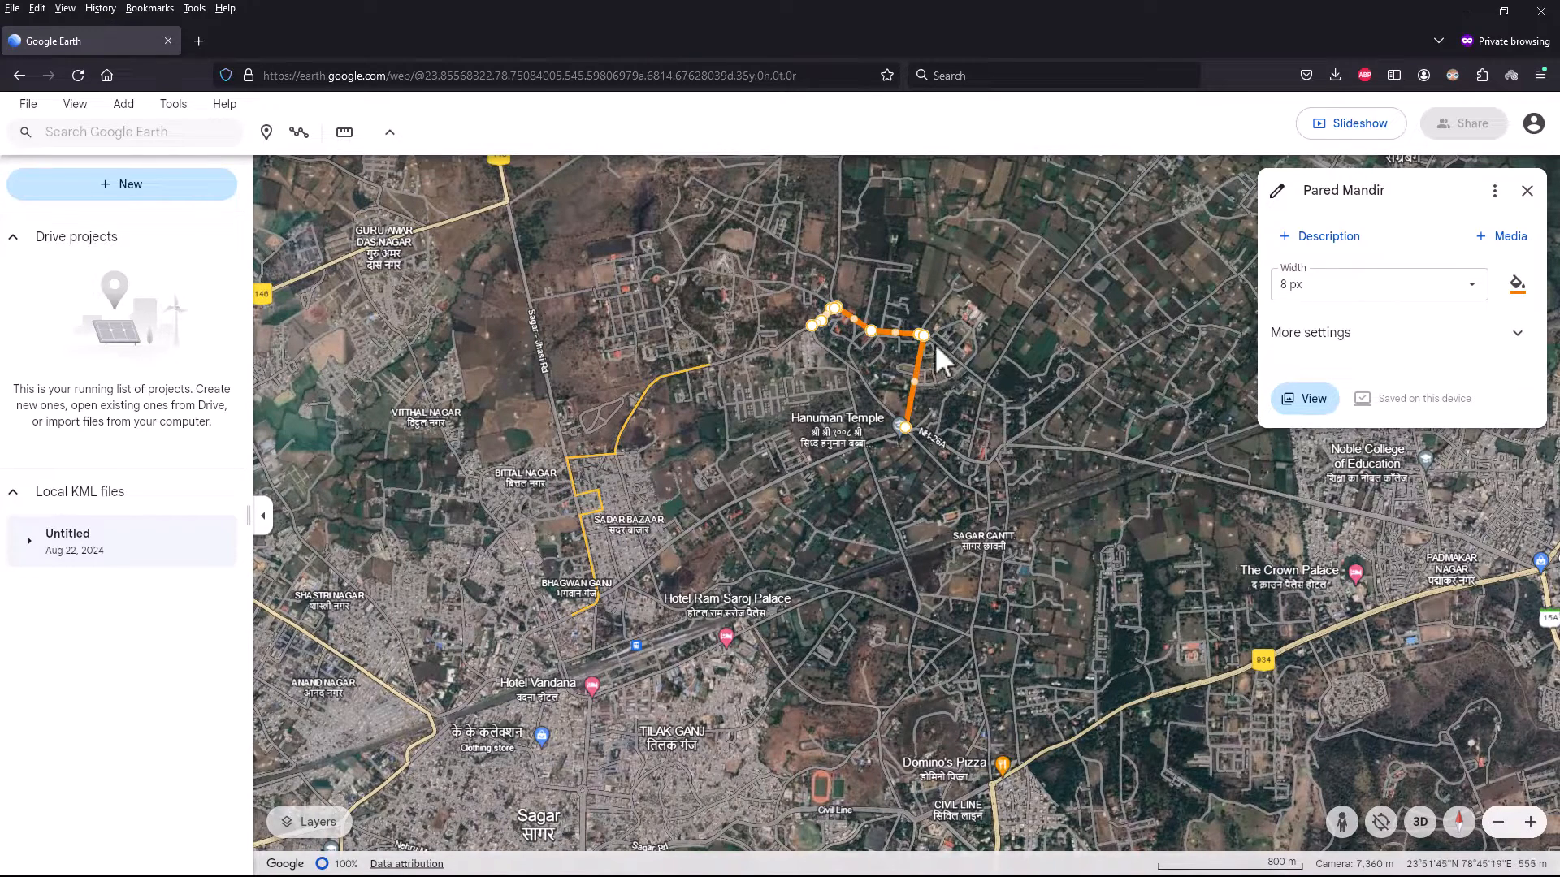
left_click(1527, 195)
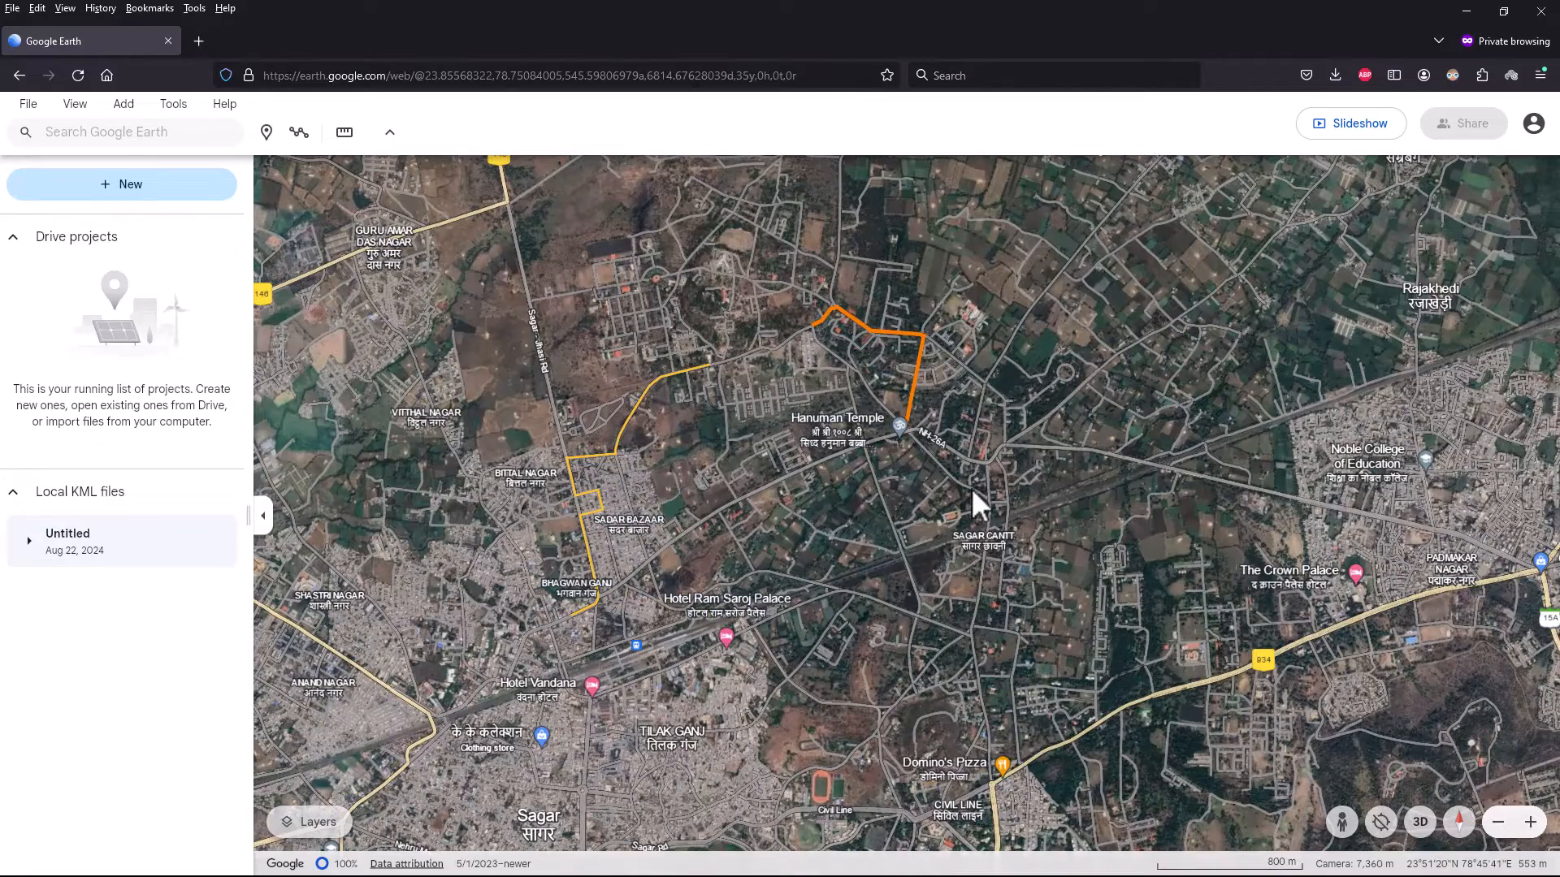
scroll(728, 437, "up", 5)
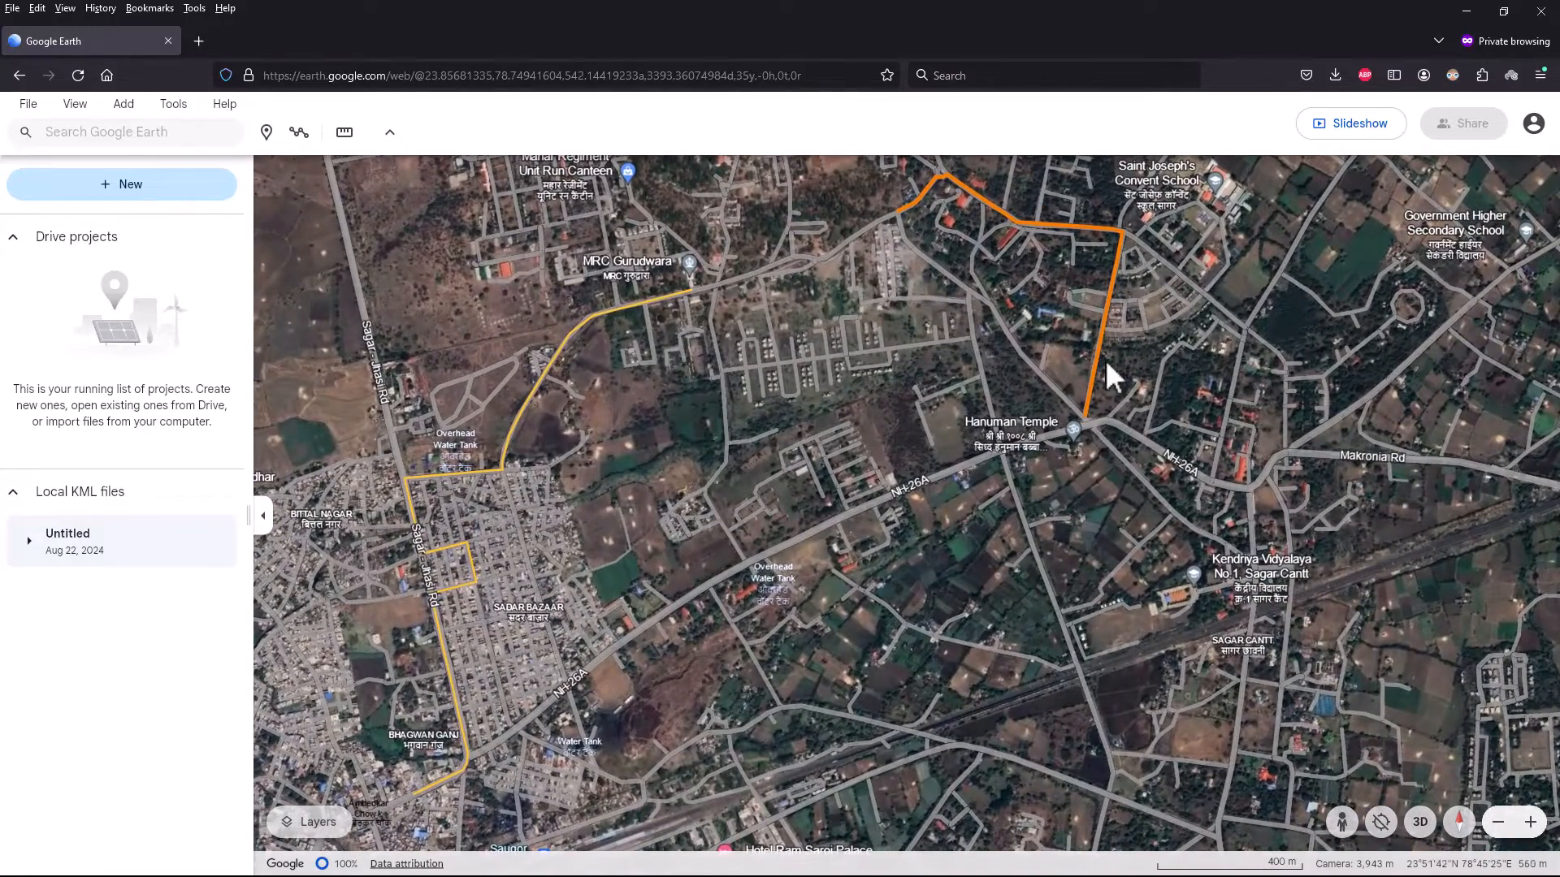